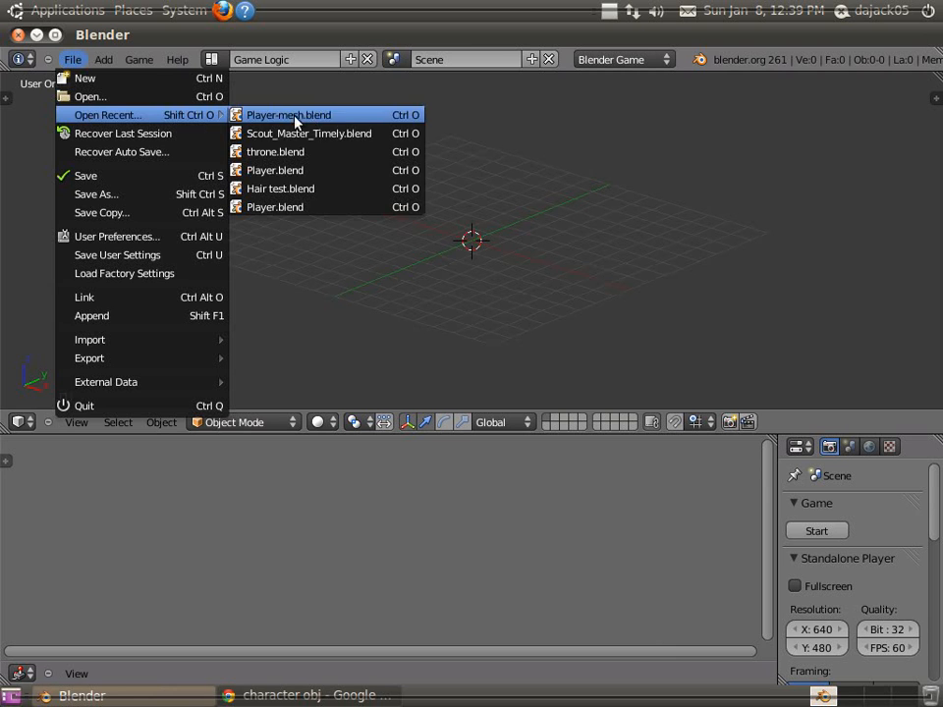
- Open the recent file throne.blend and test-run the game, steering the player block around the throne room
click(361, 152)
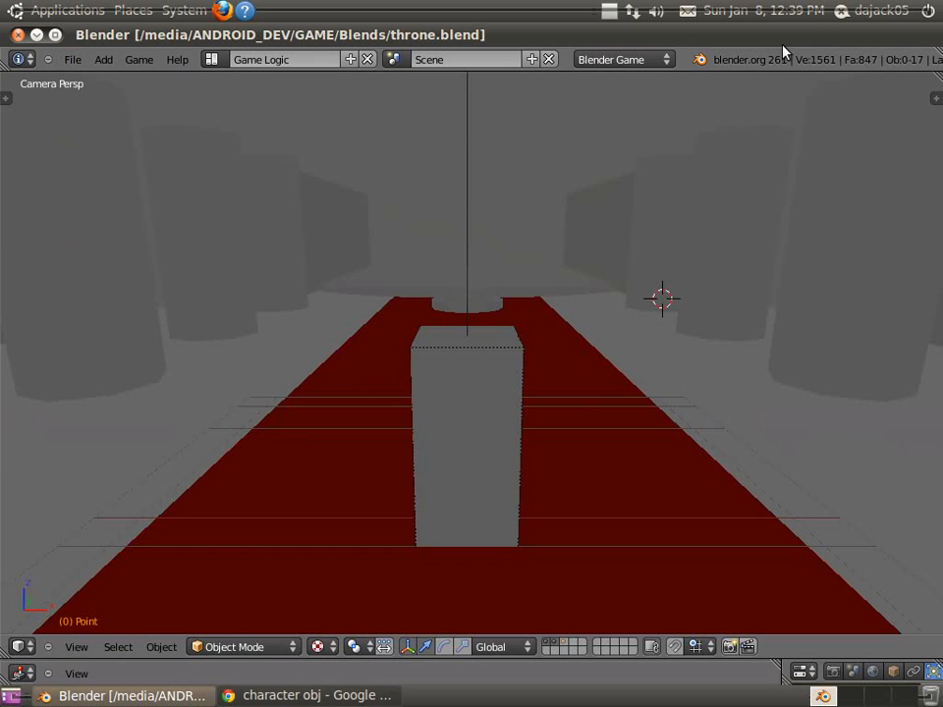
key(p)
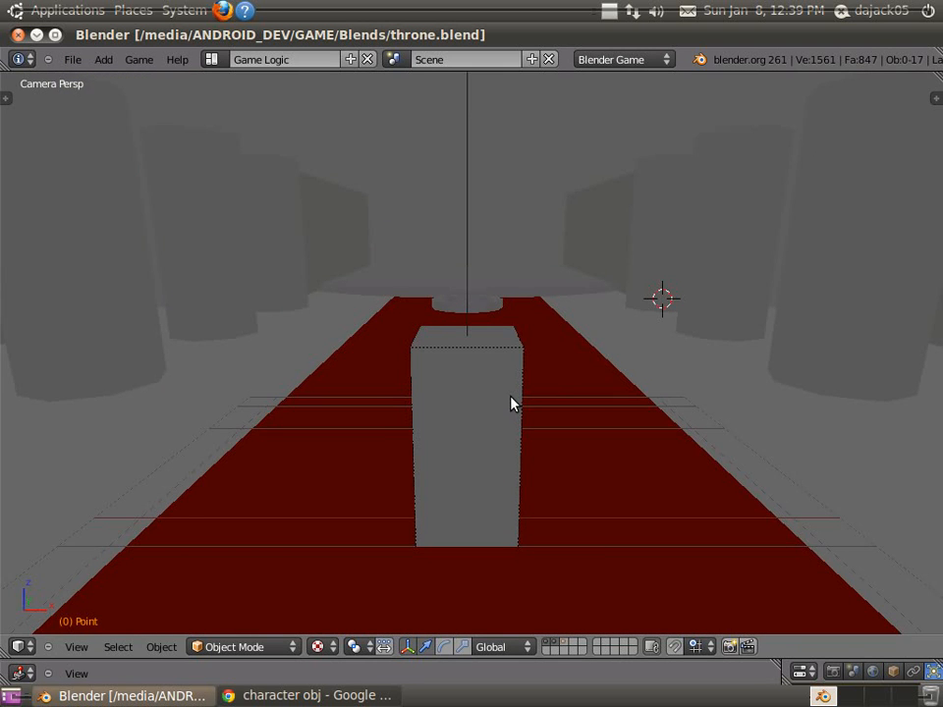
key(Up)
key(Left)
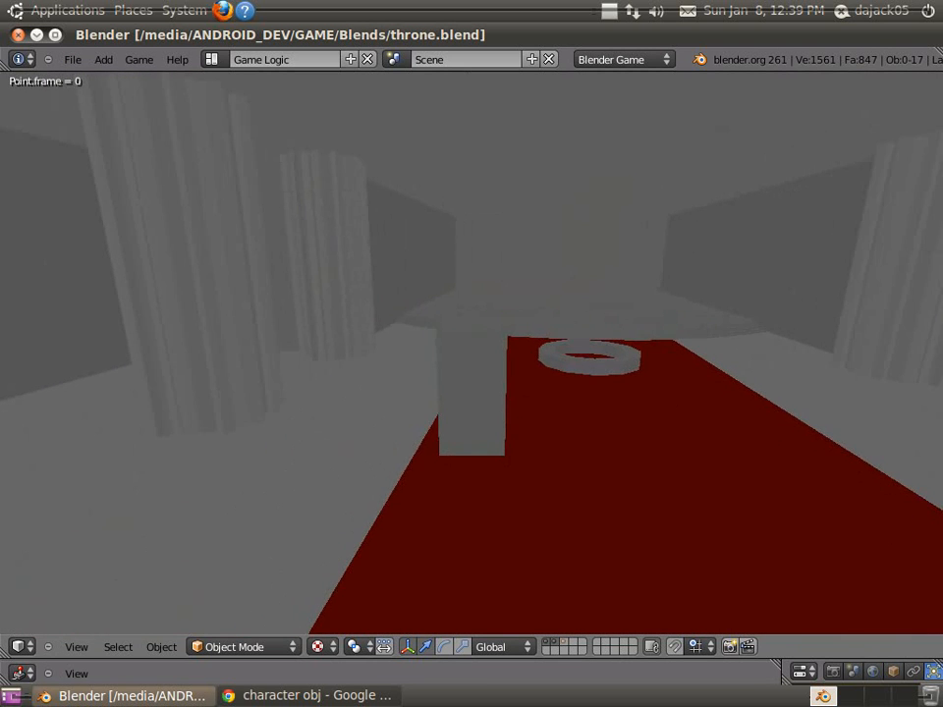
key(Up)
key(Up)
key(Right)
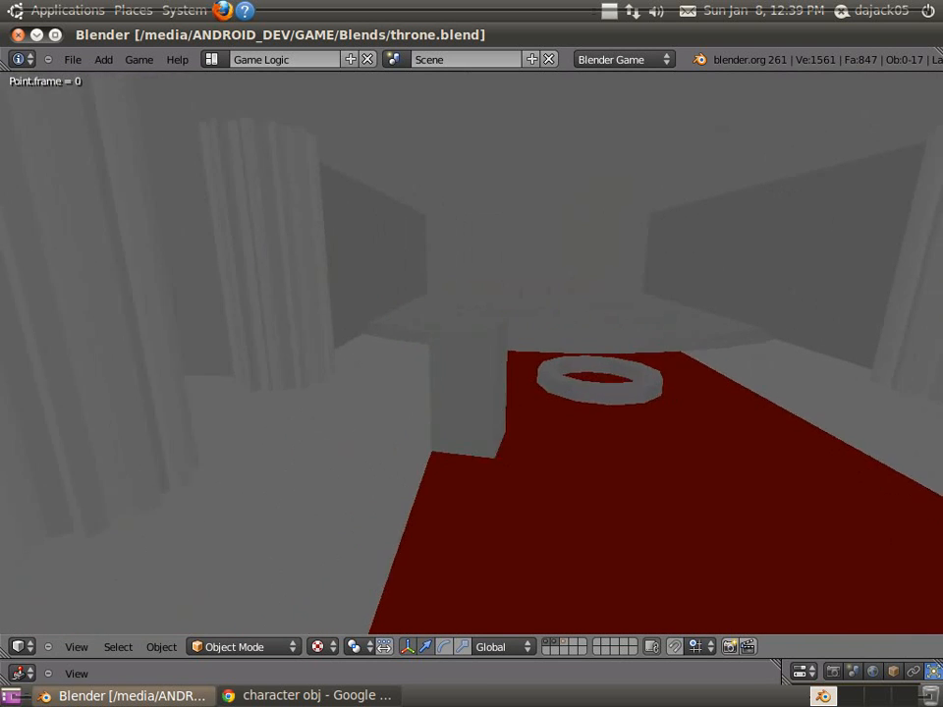
key(Up)
key(Right)
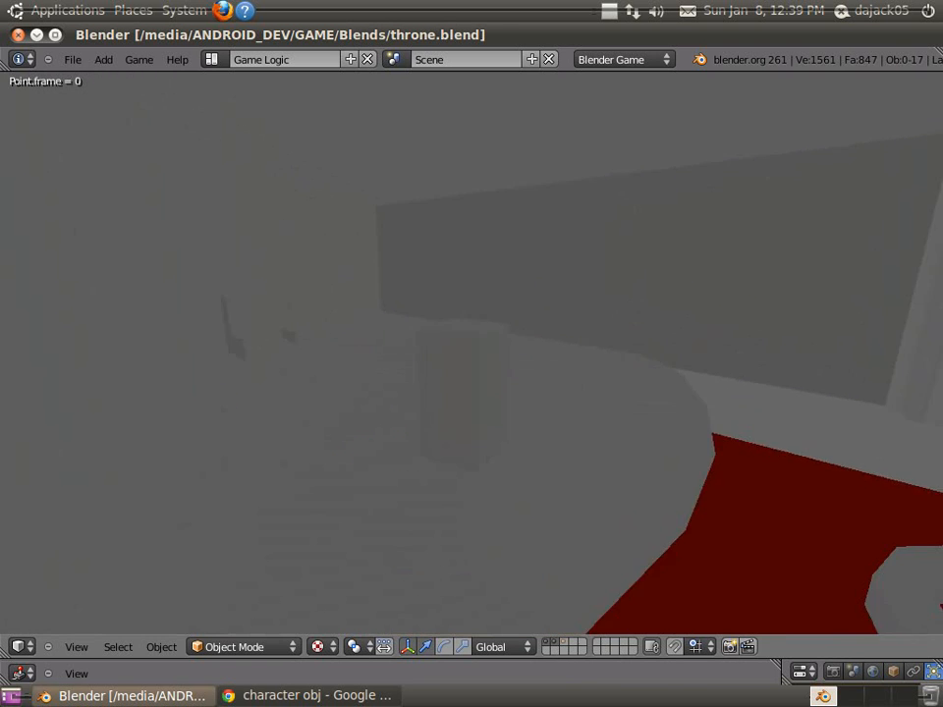
key(Up)
key(Right)
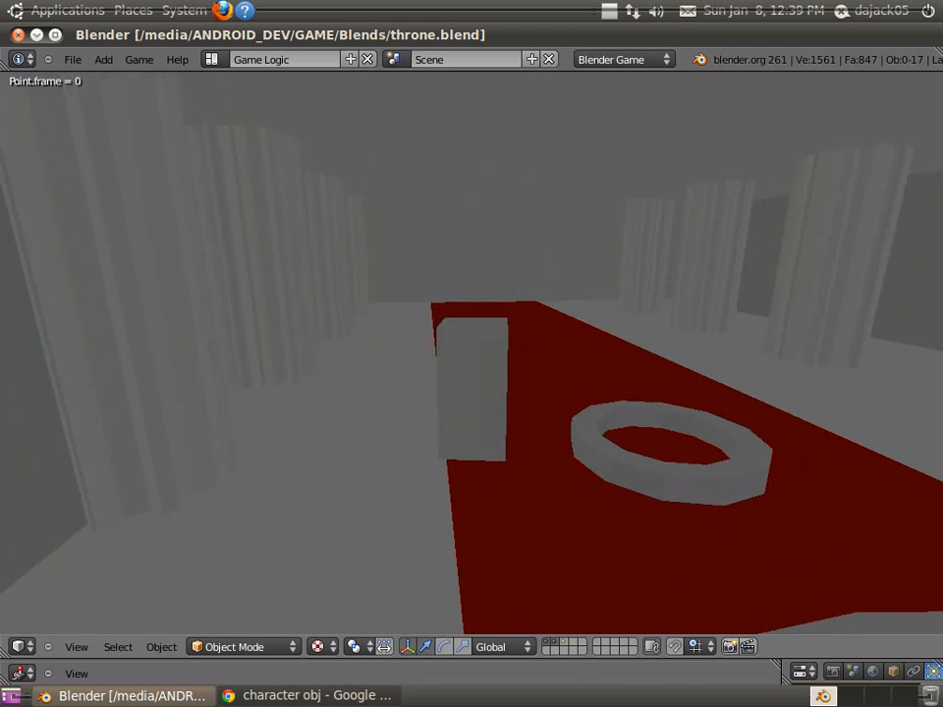
key(Left)
key(Left)
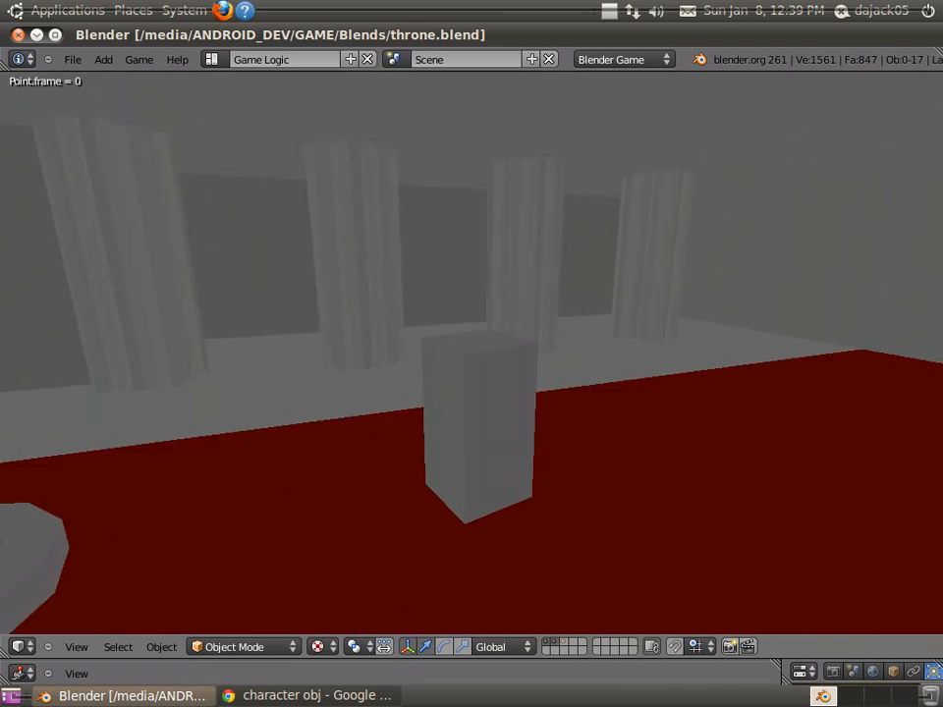
key(Escape)
- Select the player block in wireframe shading and save over the existing throne.blend
key(ctrl+s)
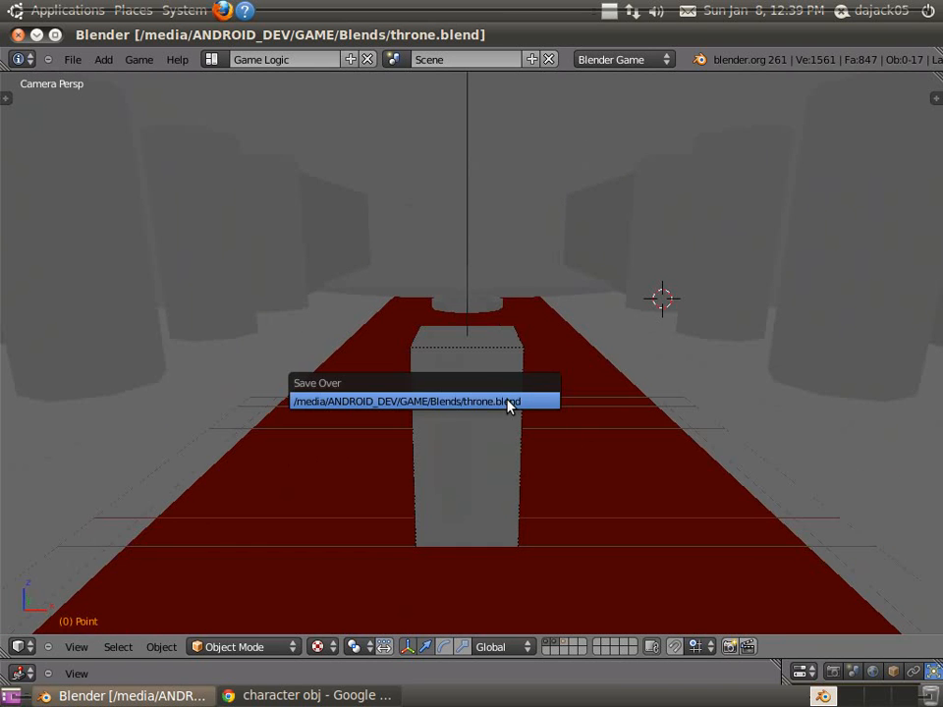
click(507, 400)
right_click(499, 370)
key(z)
right_click(501, 365)
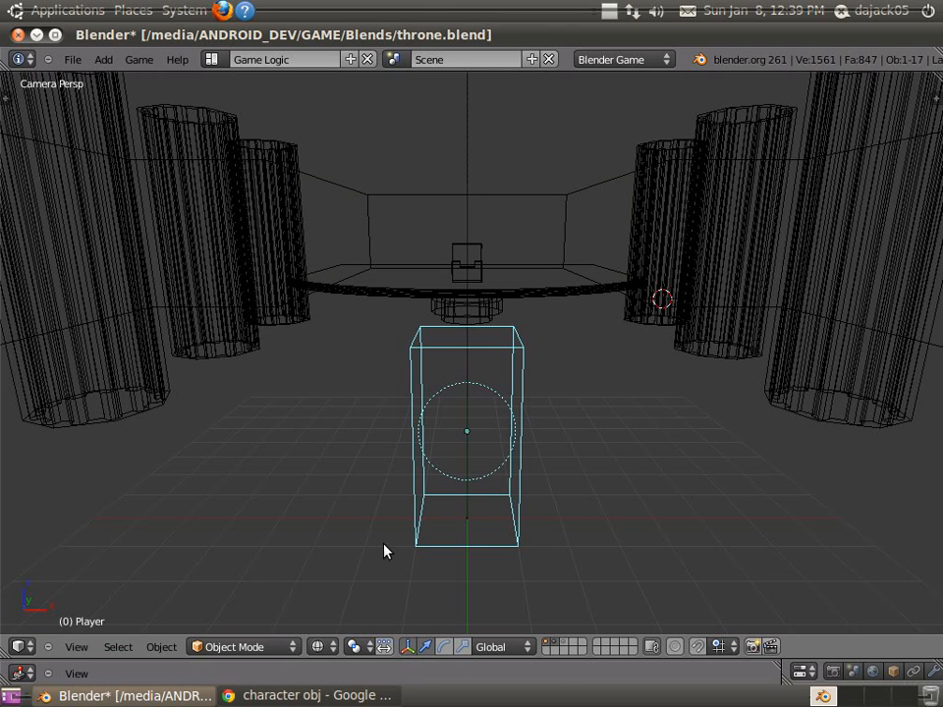
key(ctrl+s)
click(440, 445)
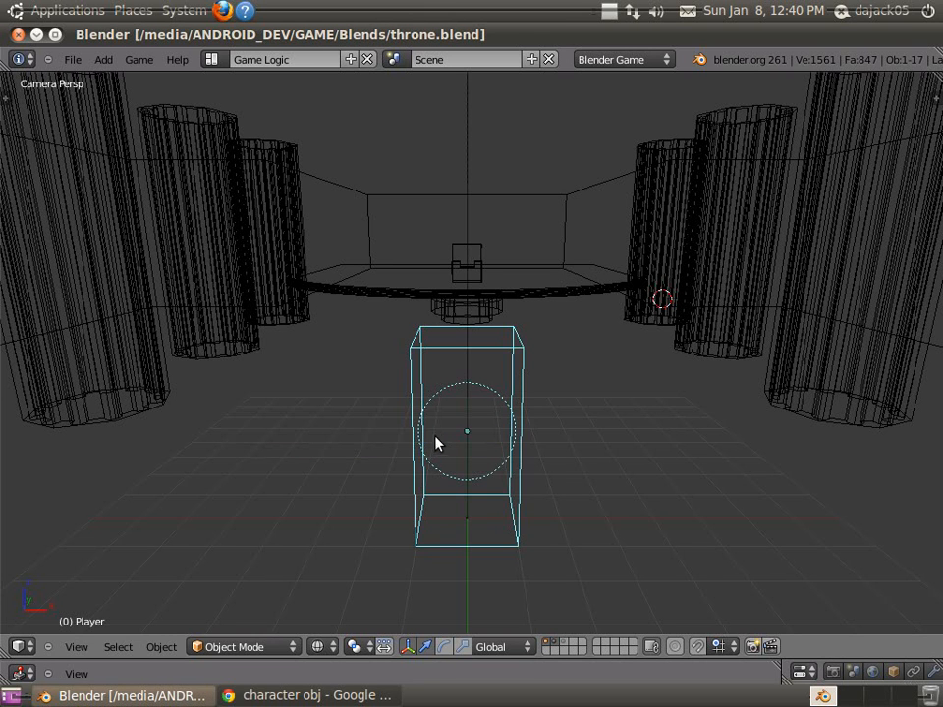
- Try to move the plain cylinders enclosing the fluted columns, with the scene in solid shading
right_click(150, 407)
key(g)
right_click(209, 409)
key(z)
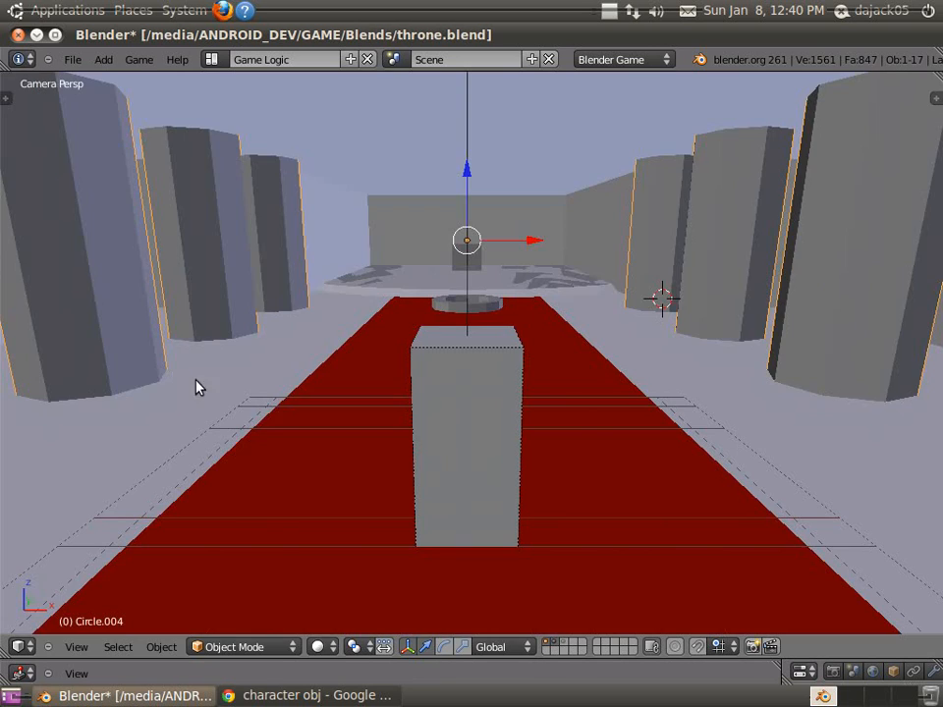
key(shift+d)
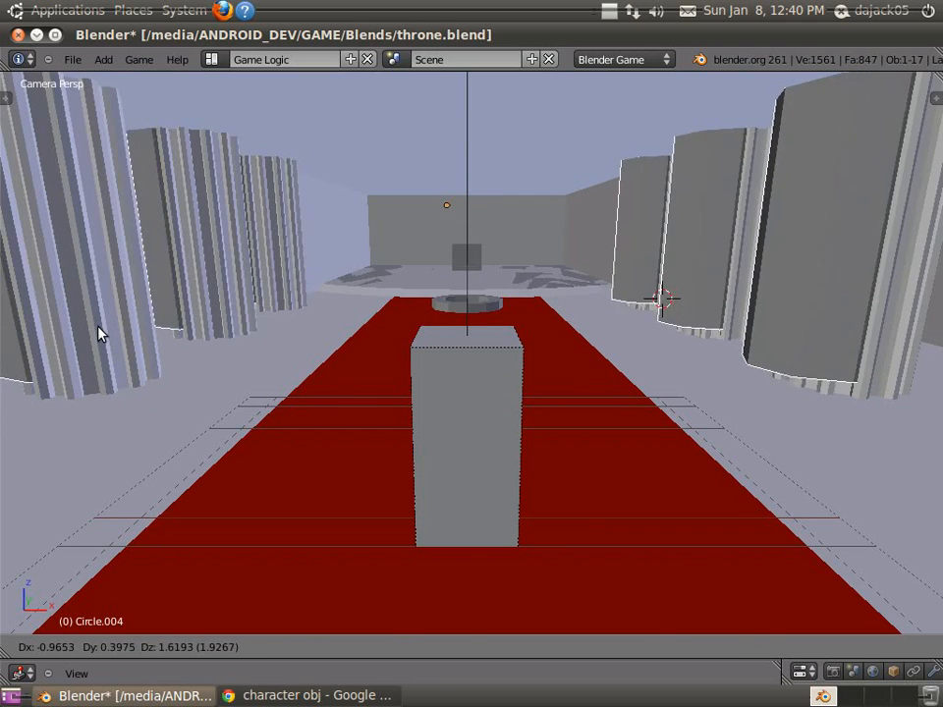
click(99, 331)
- Select the plain cylinders enclosing the fluted columns and move them to layer 2
key(z)
right_drag(125, 342, 115, 350)
right_click(117, 352)
right_click(164, 372)
right_click(164, 372)
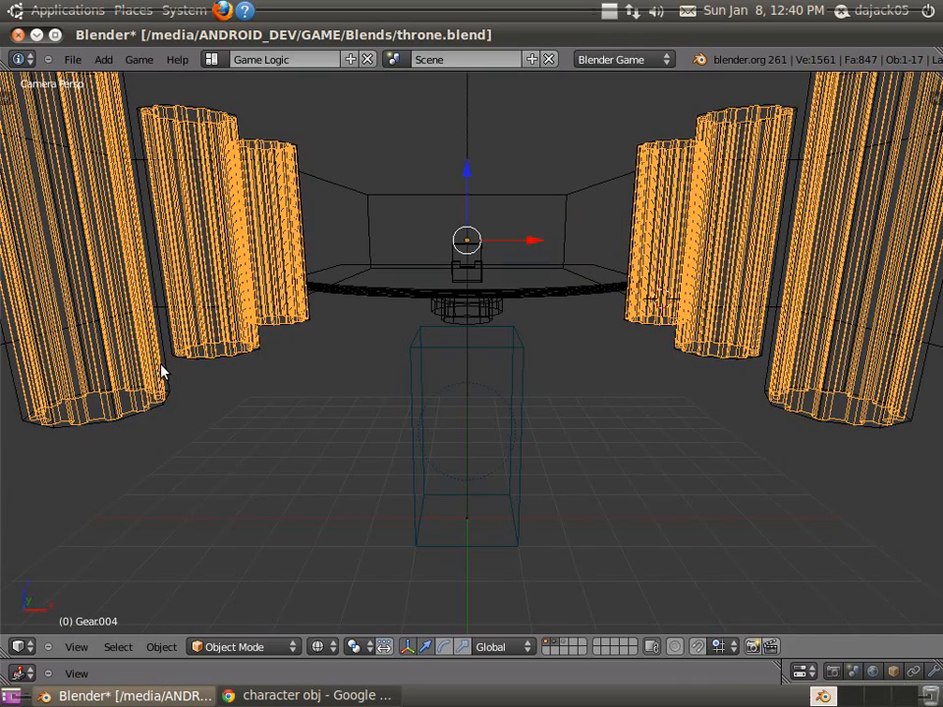
key(m)
click(331, 408)
right_click(156, 372)
key(m)
click(312, 407)
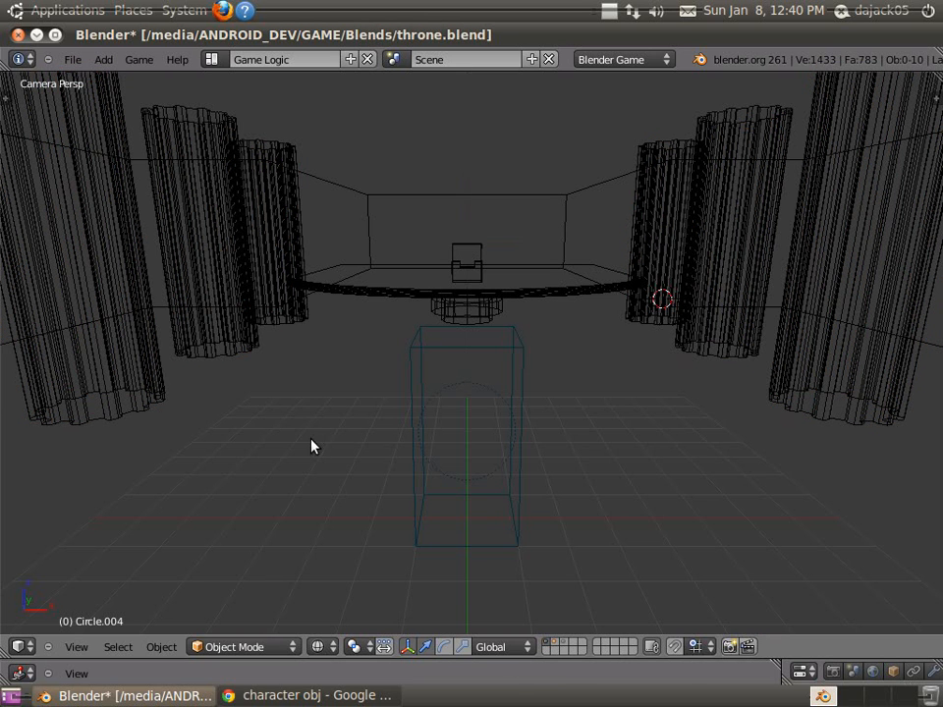
- Show layer 2 and move the plain cylinders from it to layer 3
key(2)
middle_drag(311, 444, 459, 437)
key(m)
key(3)
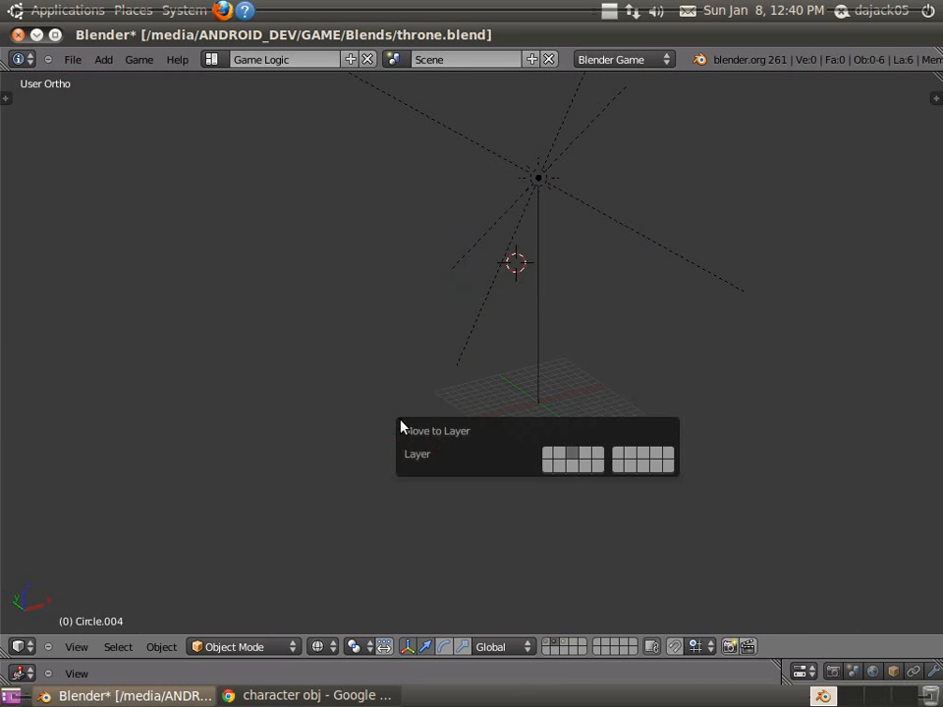
- Return to layer 1 in textured camera view and test-run the game among the exposed fluted columns
key(1)
key(KP_0)
key(z)
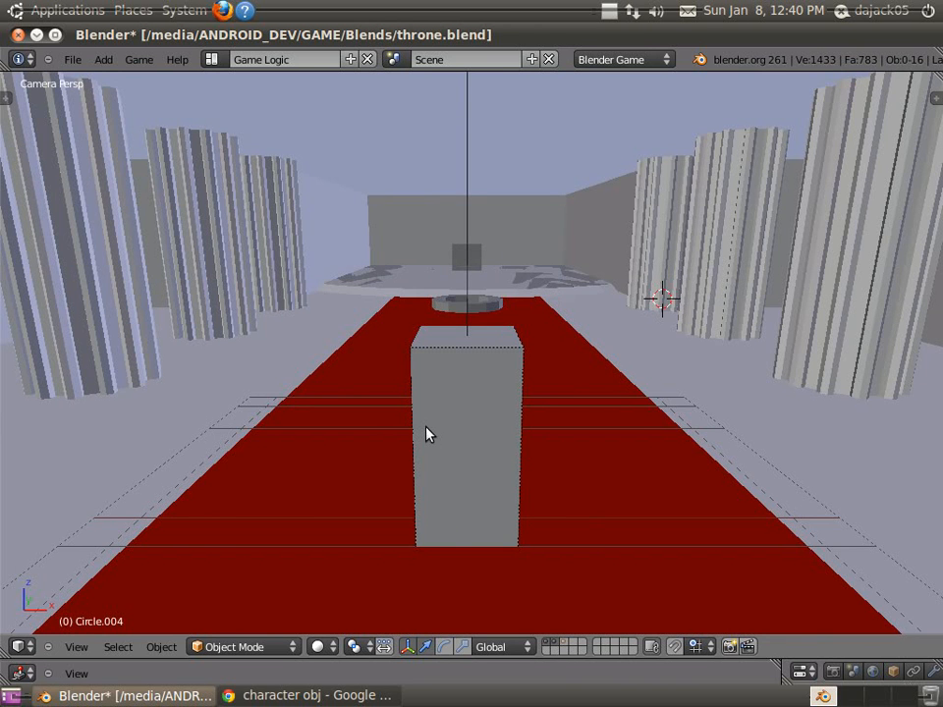
key(alt+z)
key(p)
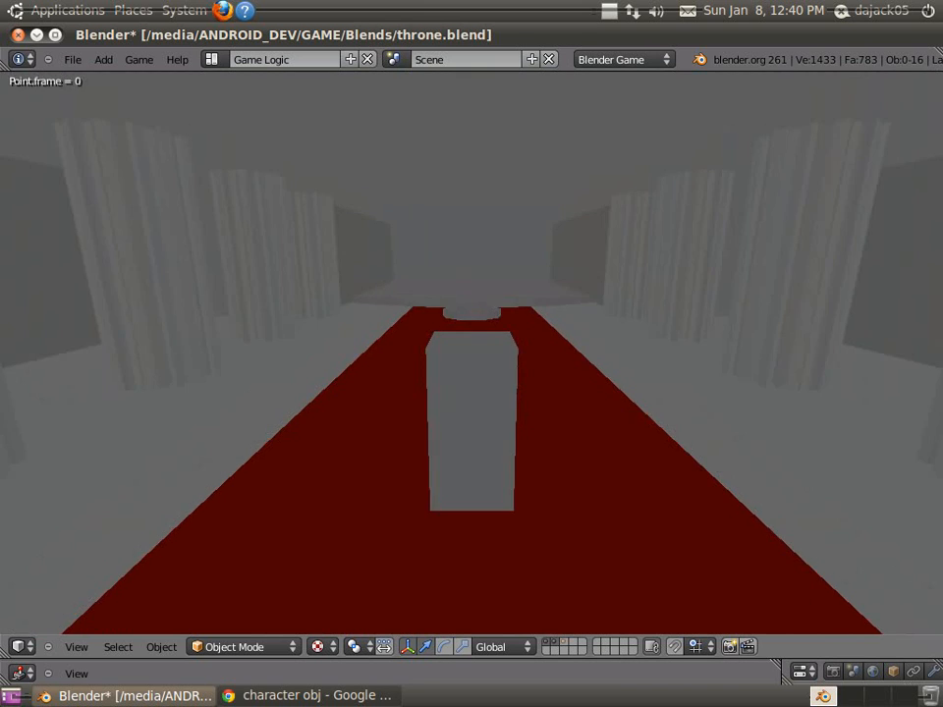
key(w)
key(d)
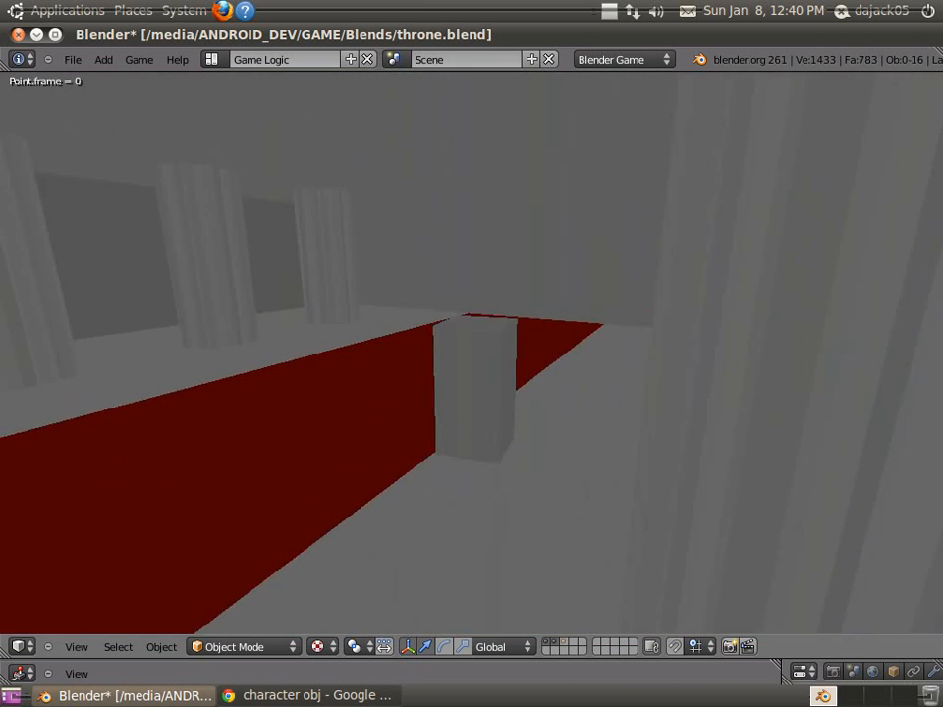
key(Escape)
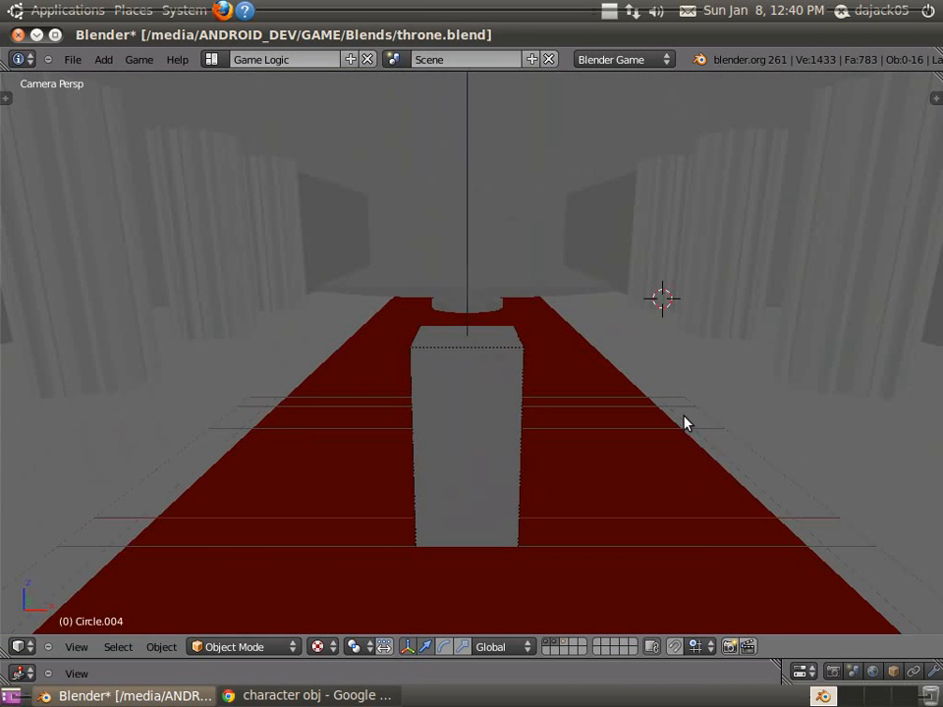
- Show layer 3, move the plain cylinders back to layer 1, and display layer 1
key(2)
key(3)
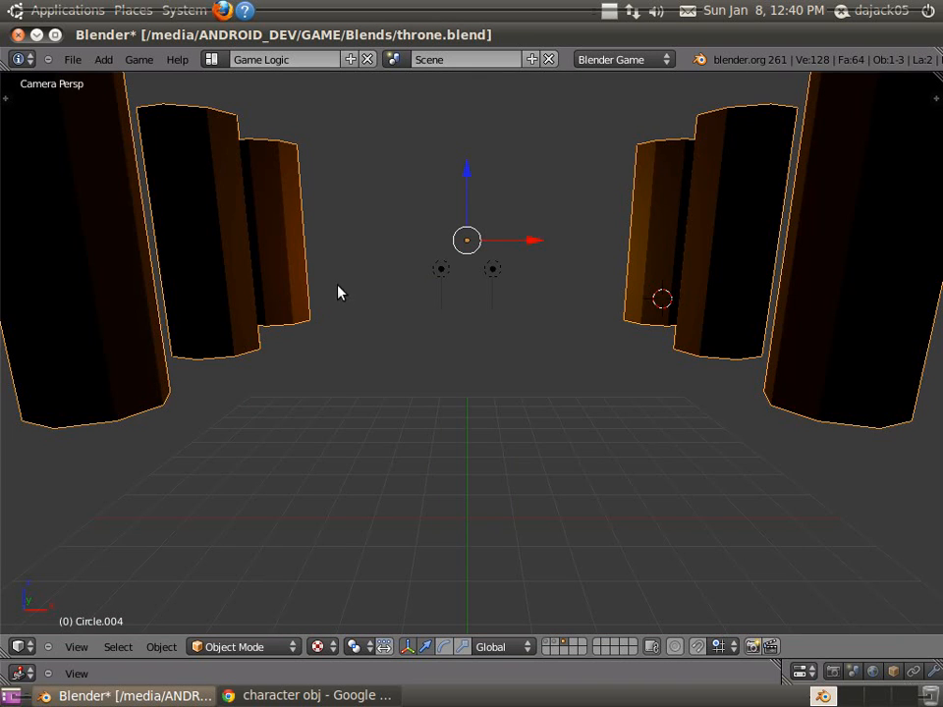
key(KP_5)
middle_drag(232, 285, 600, 322)
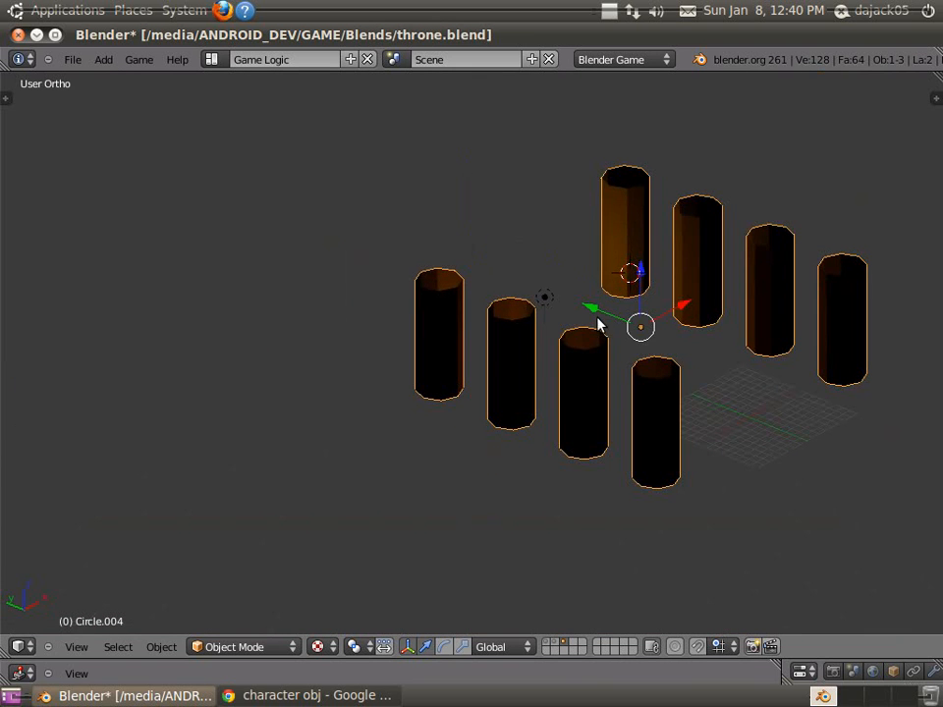
key(alt+a)
key(Escape)
middle_drag(809, 309, 297, 331)
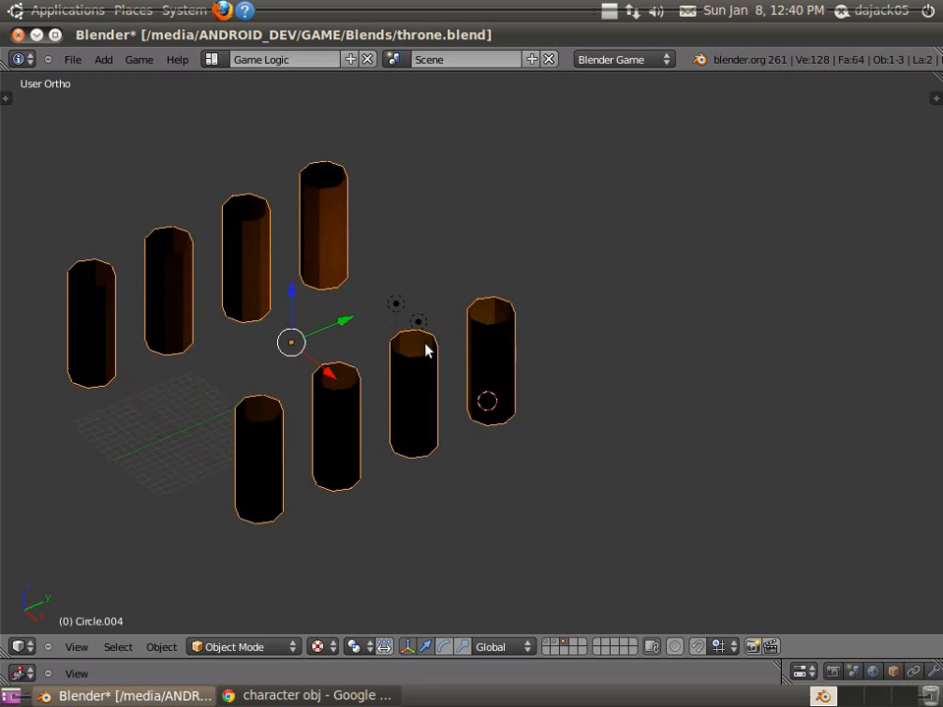
key(m)
key(1)
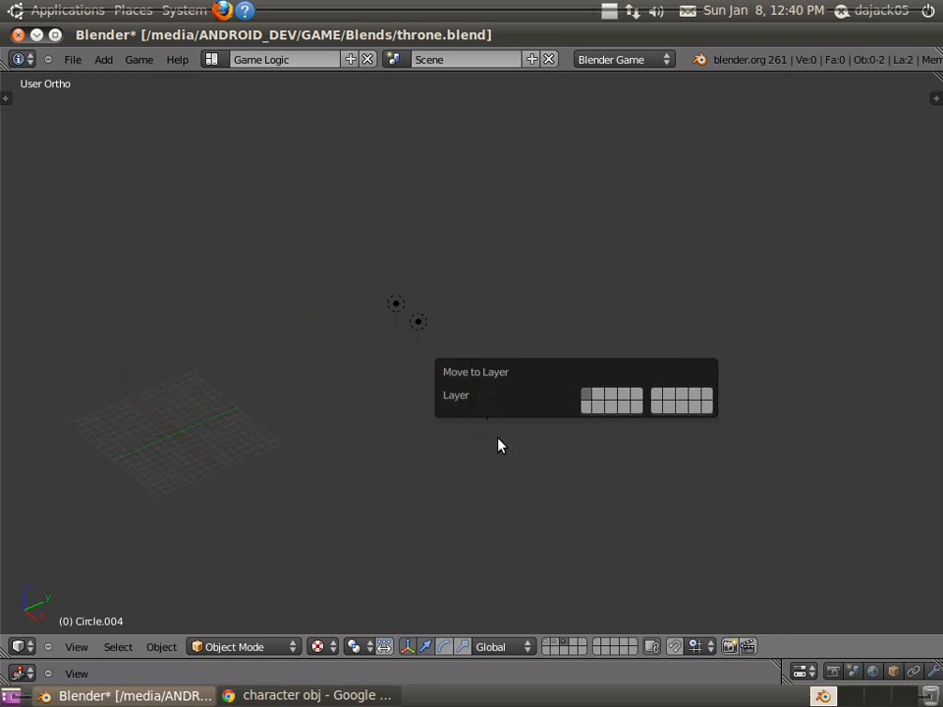
click(546, 645)
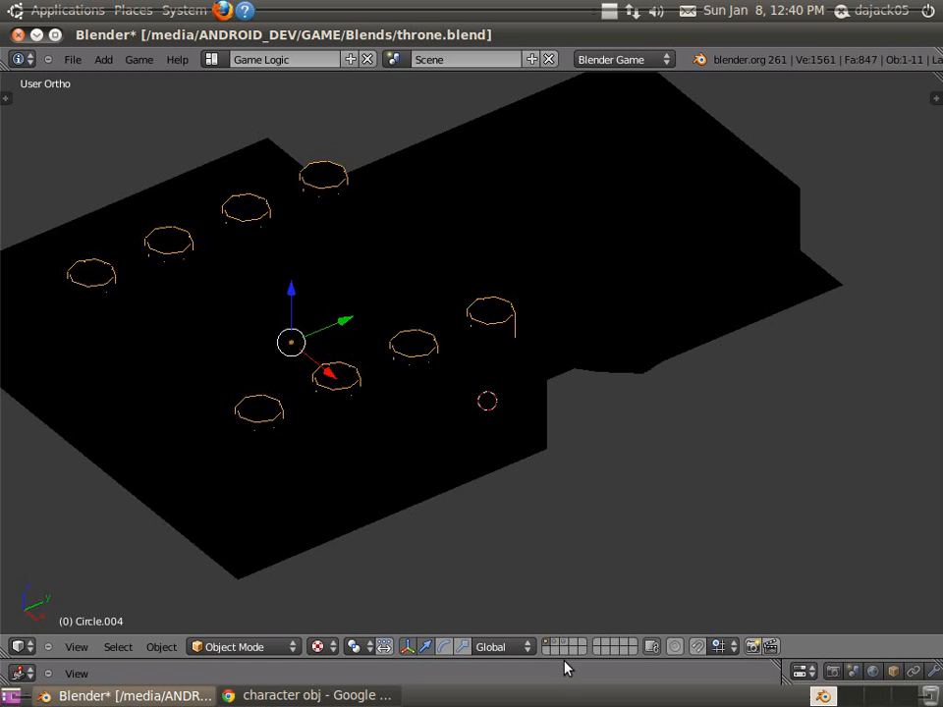
- Switch the throne room scene to wireframe shading and save over throne.blend
key(z)
key(z)
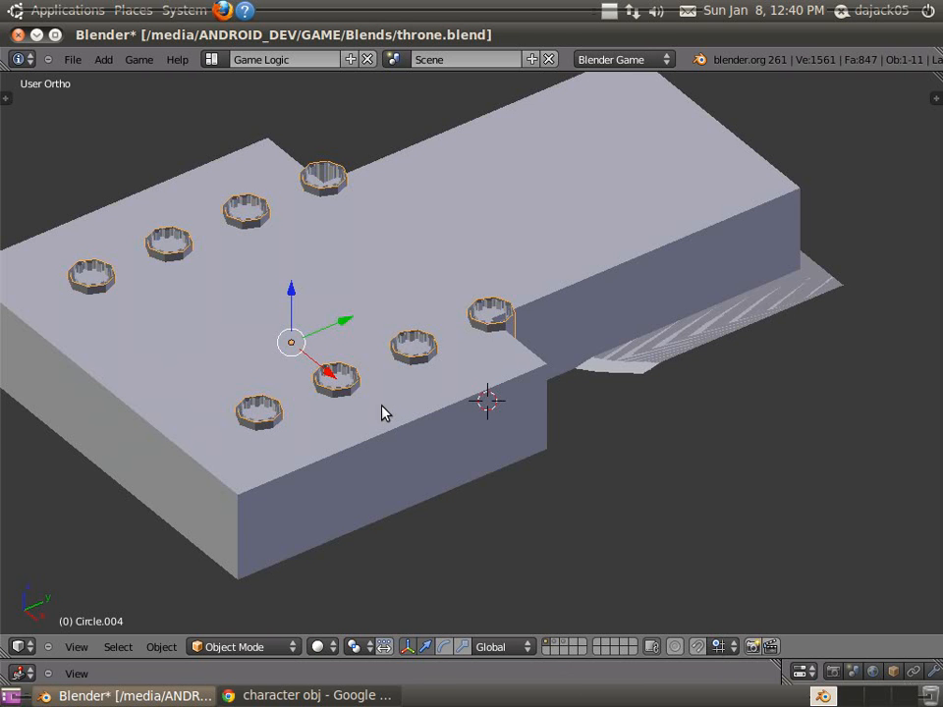
key(z)
middle_drag(267, 422, 375, 433)
key(ctrl+s)
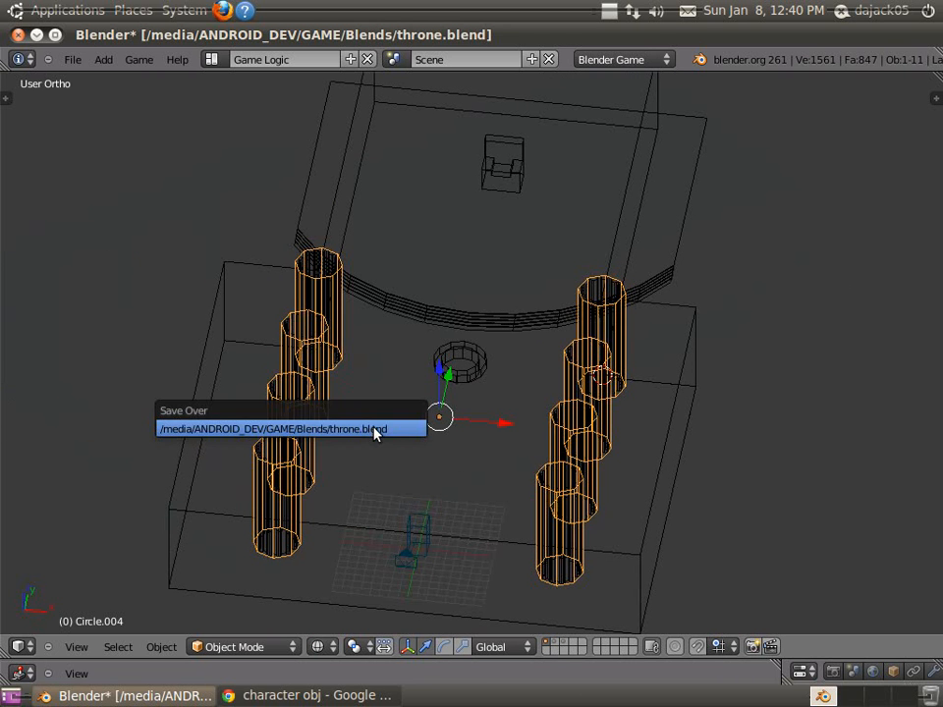
click(373, 429)
- Select the player block near the camera and save over throne.blend again
shift+middle_drag(425, 508, 501, 447)
scroll(516, 487, up, 1)
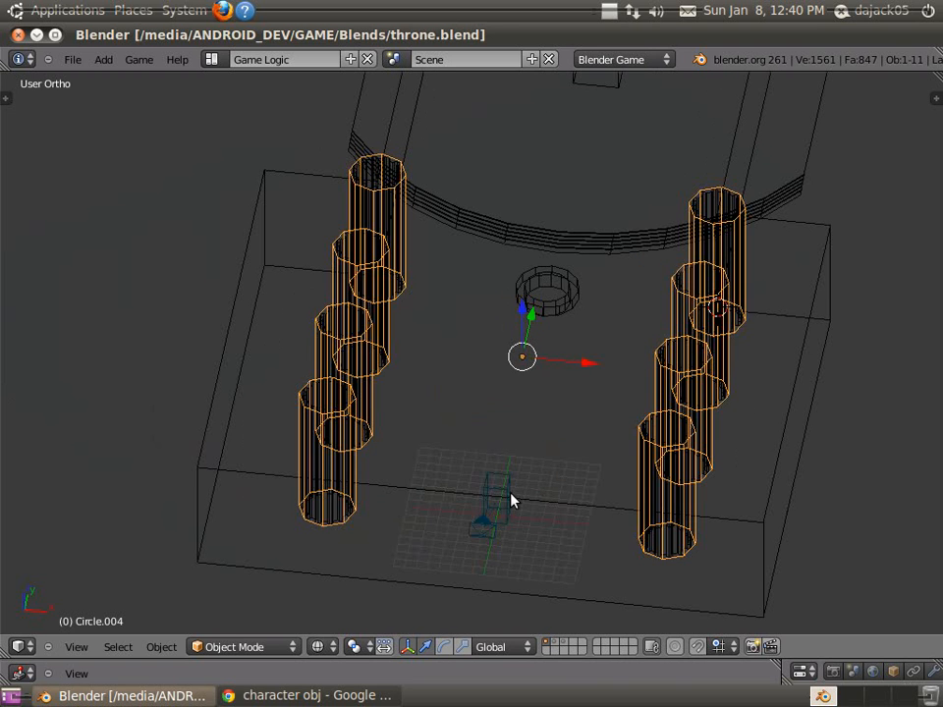
right_click(503, 490)
key(ctrl+s)
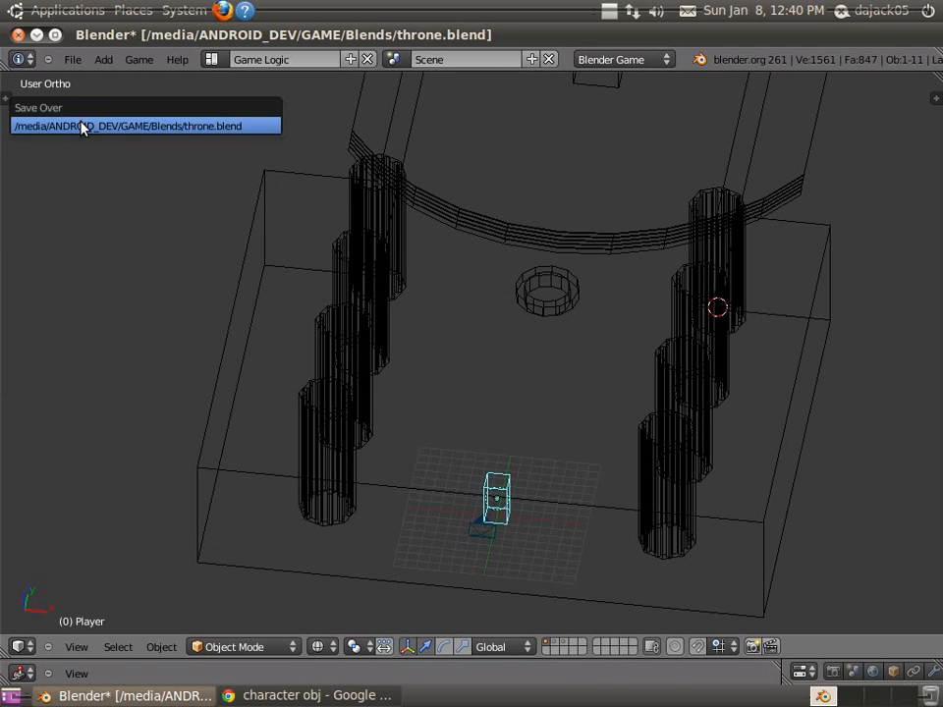
click(84, 125)
- Start a new blank Blender file
click(72, 59)
click(79, 80)
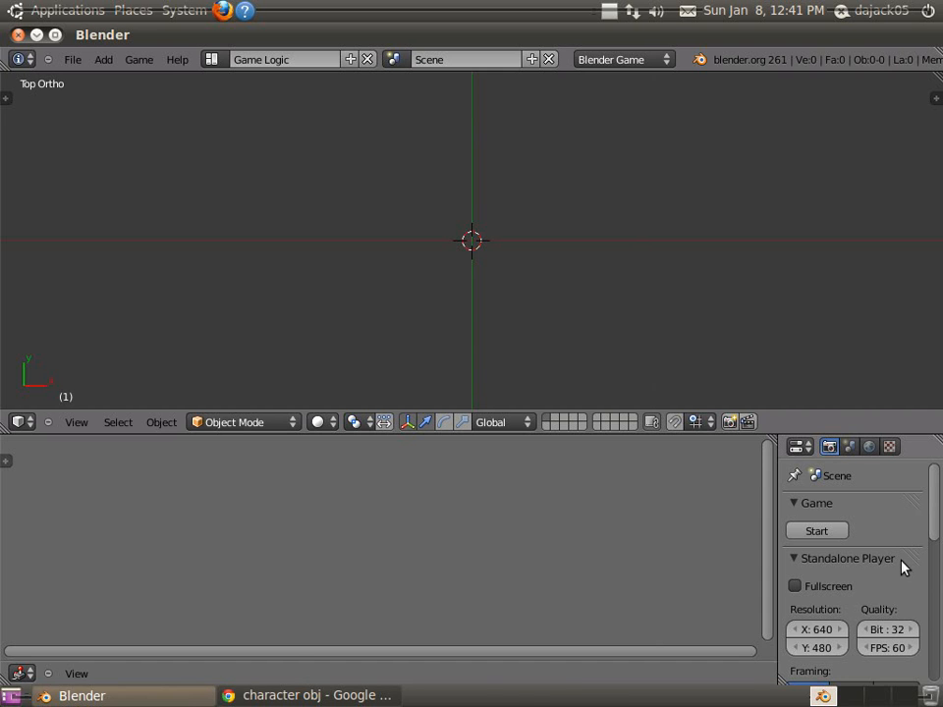
click(607, 450)
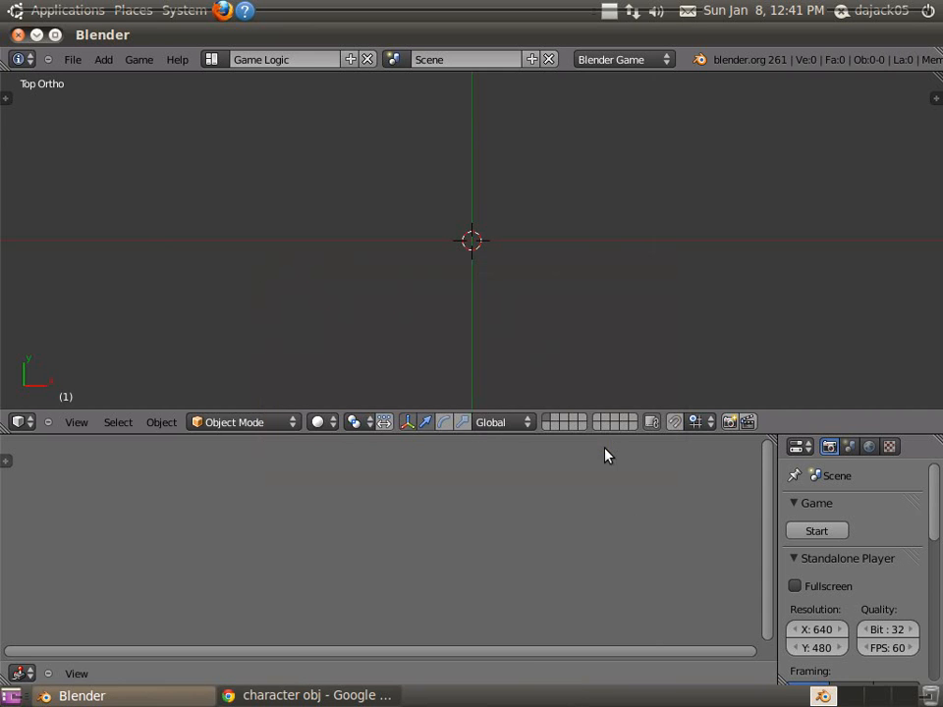
- Switch to the browser and examine the Tyke the guy character model's preview and specifications on TurboSquid
click(327, 695)
scroll(74, 105, up, 2)
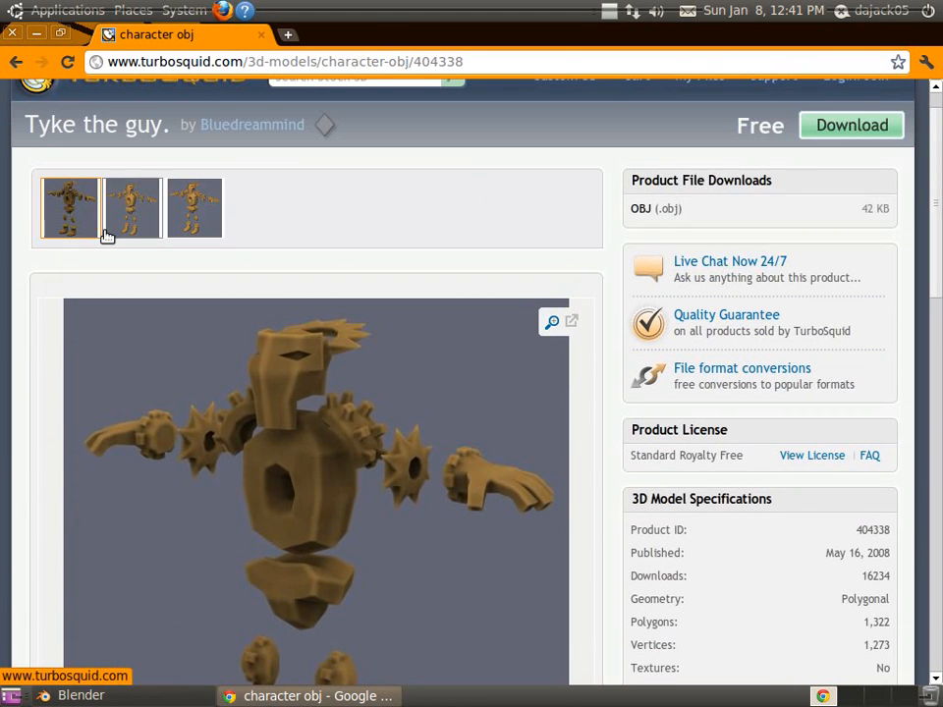
scroll(55, 315, up, 1)
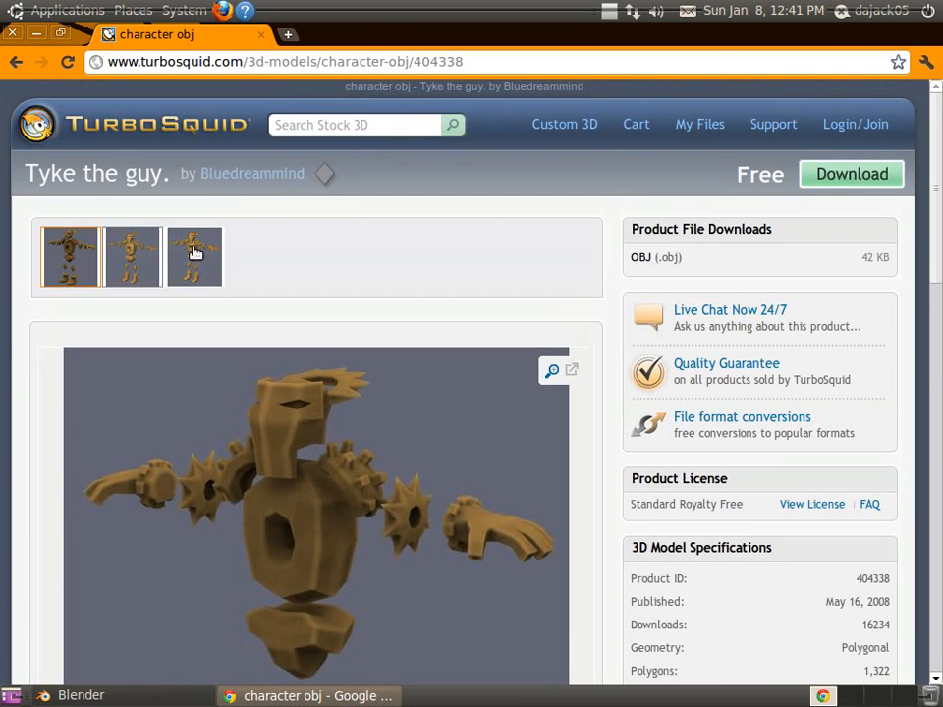
scroll(11, 369, down, 5)
scroll(6, 374, down, 4)
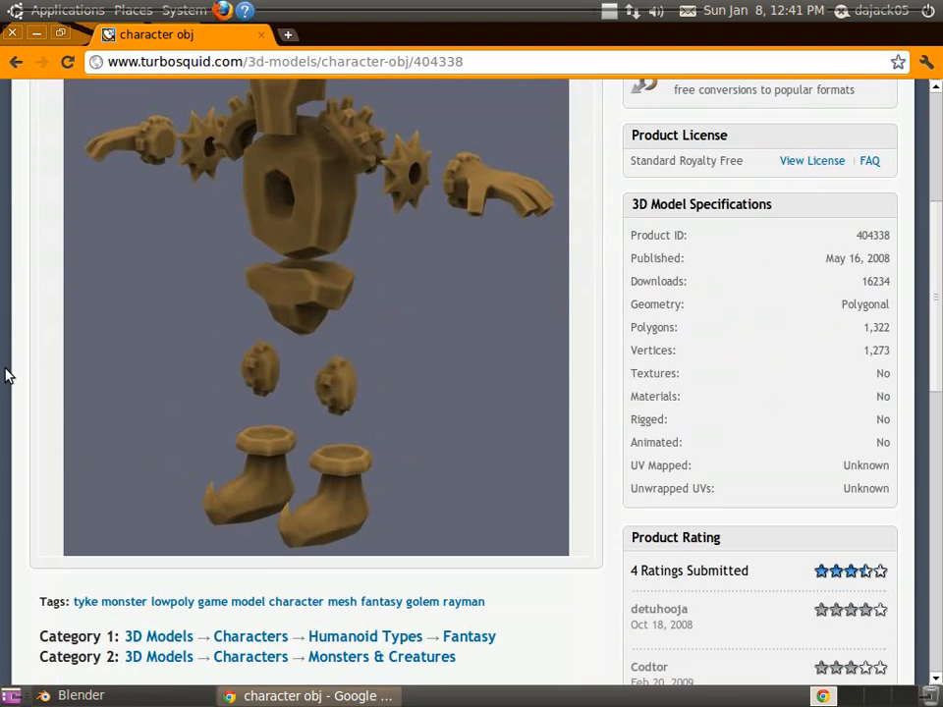
scroll(341, 276, up, 2)
scroll(341, 275, up, 2)
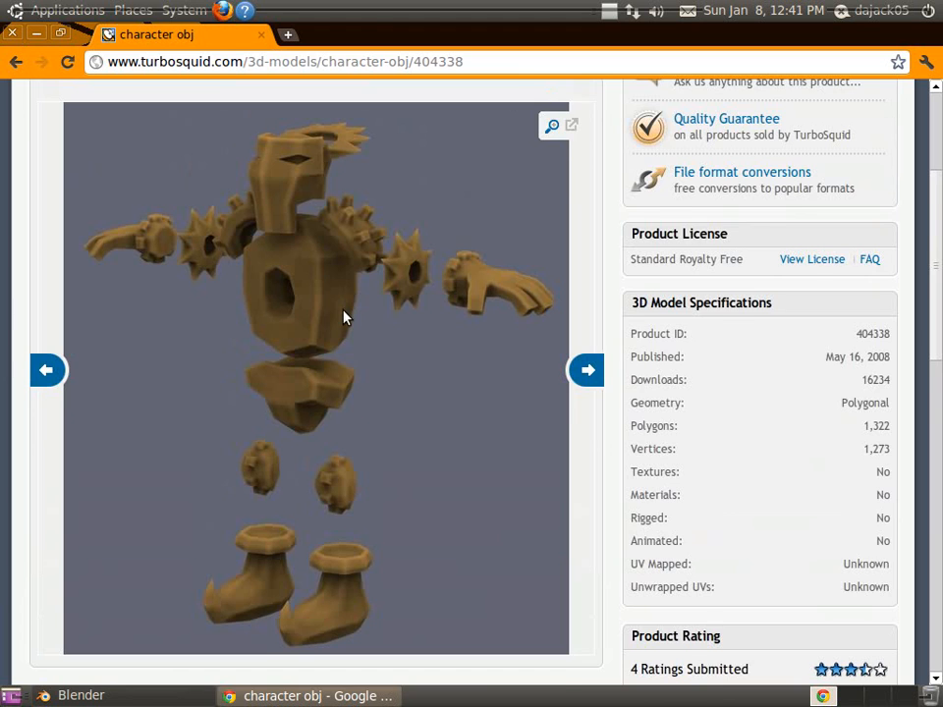
scroll(344, 317, up, 1)
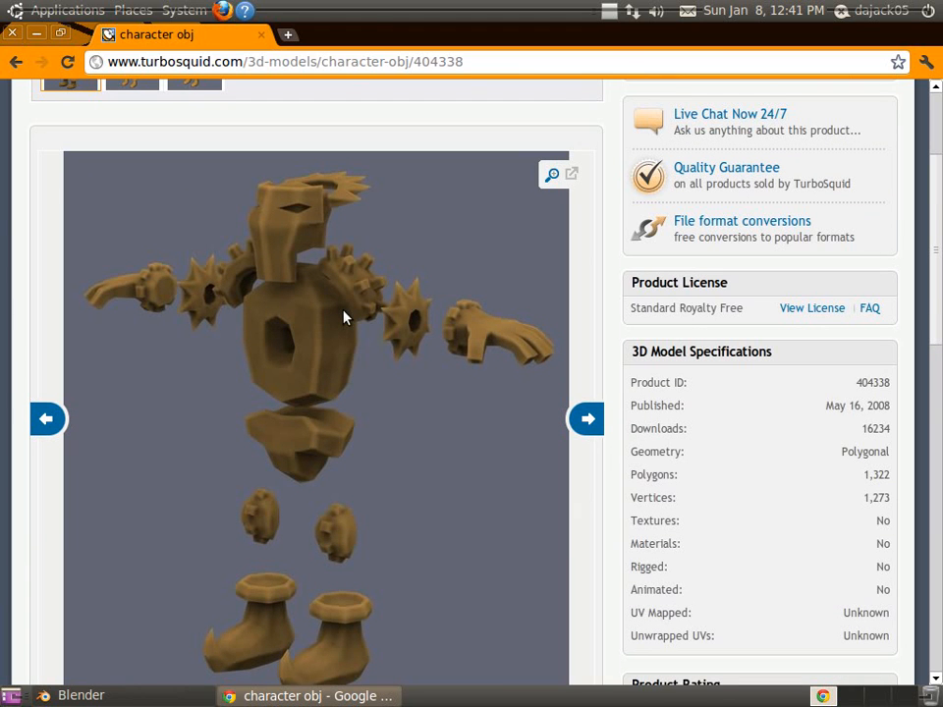
- Examine the character model page's web address, offered OBJ file format and download option
drag(472, 62, 110, 110)
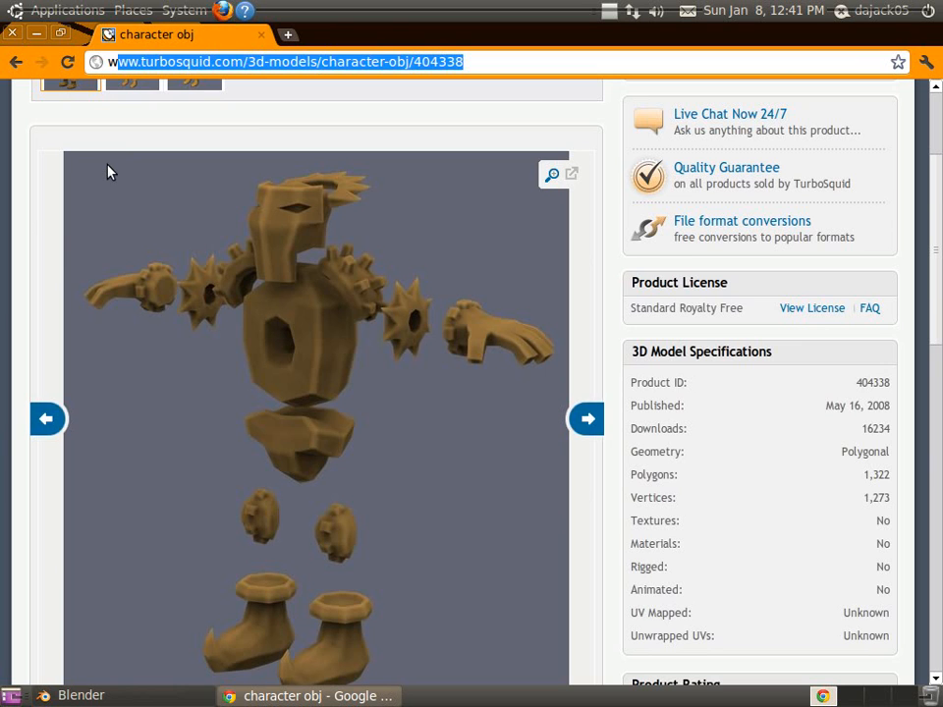
scroll(44, 226, up, 4)
click(342, 119)
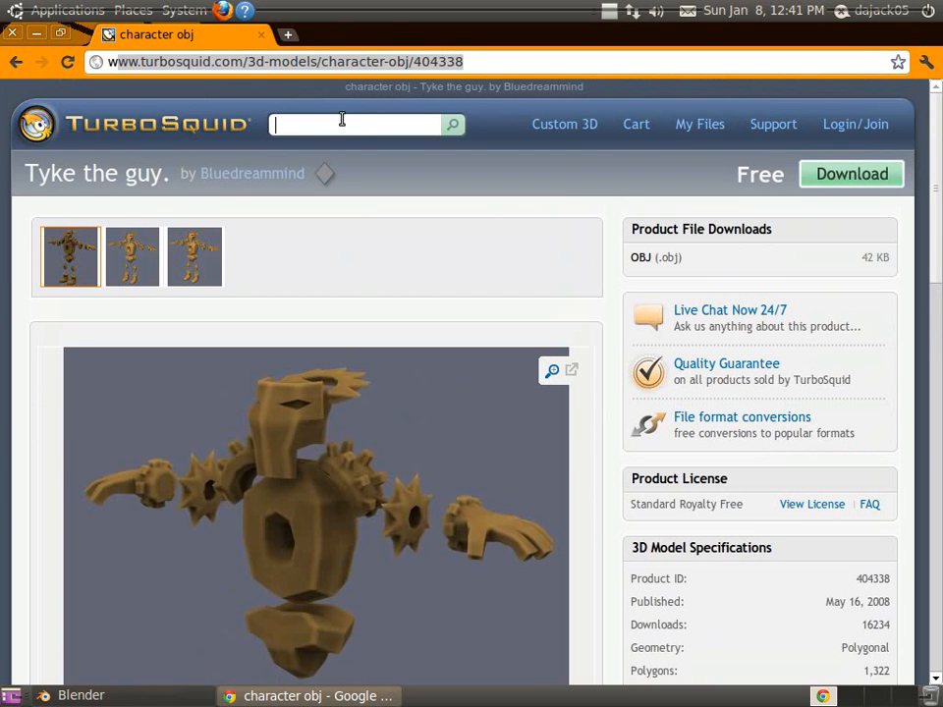
click(11, 301)
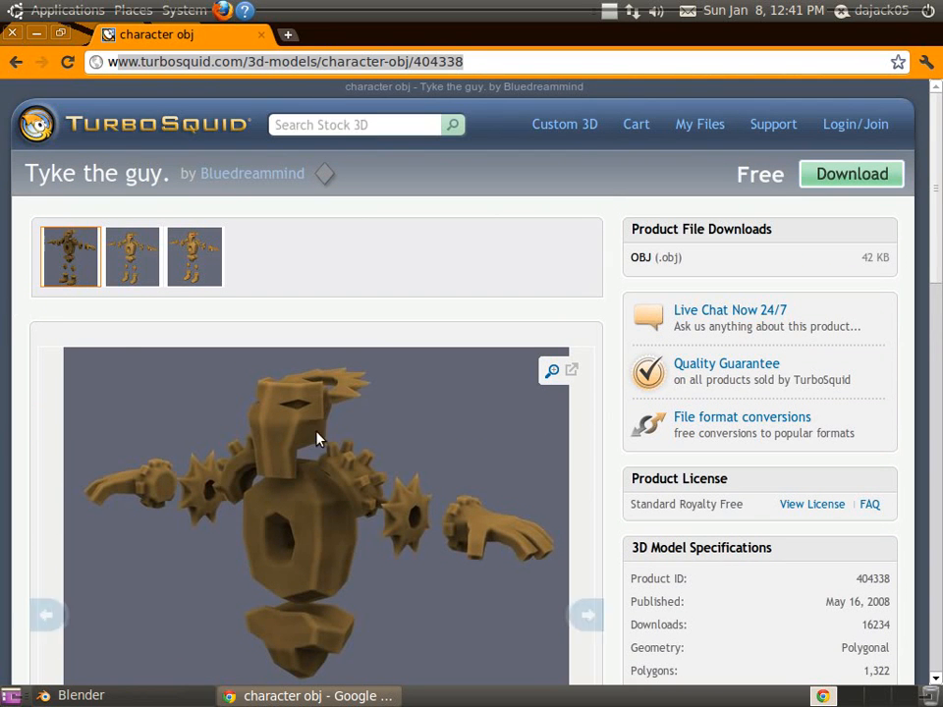
scroll(442, 384, down, 1)
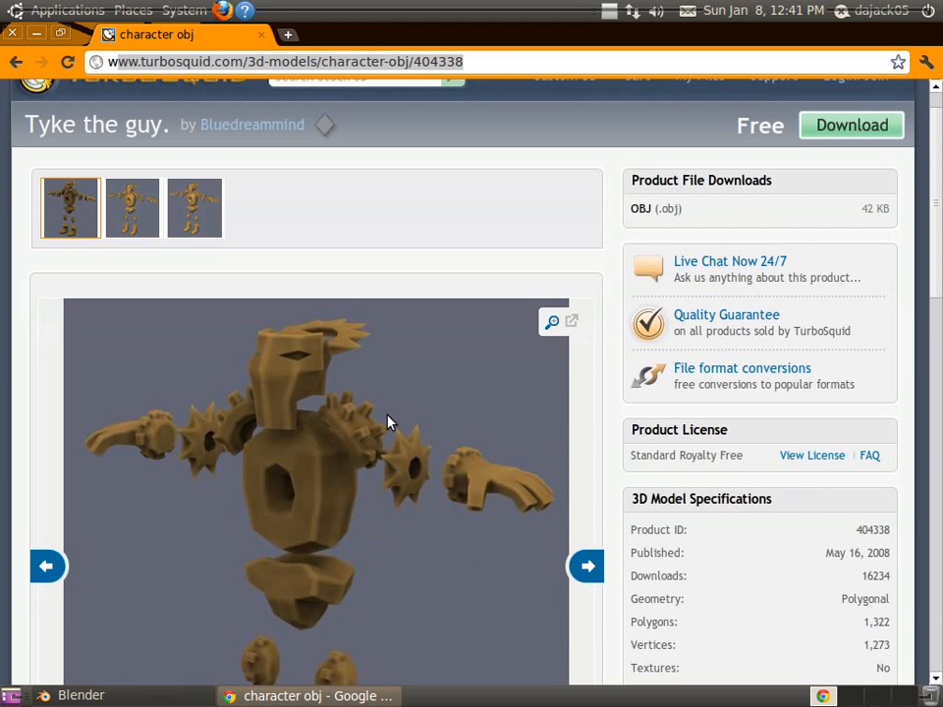
scroll(388, 422, up, 1)
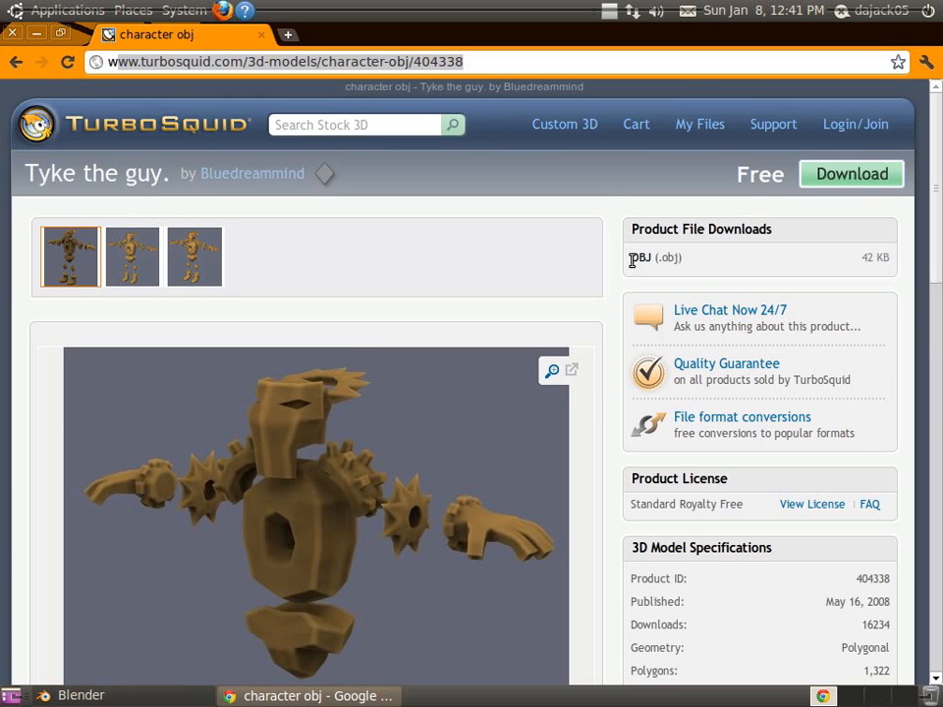
drag(631, 259, 707, 260)
click(670, 261)
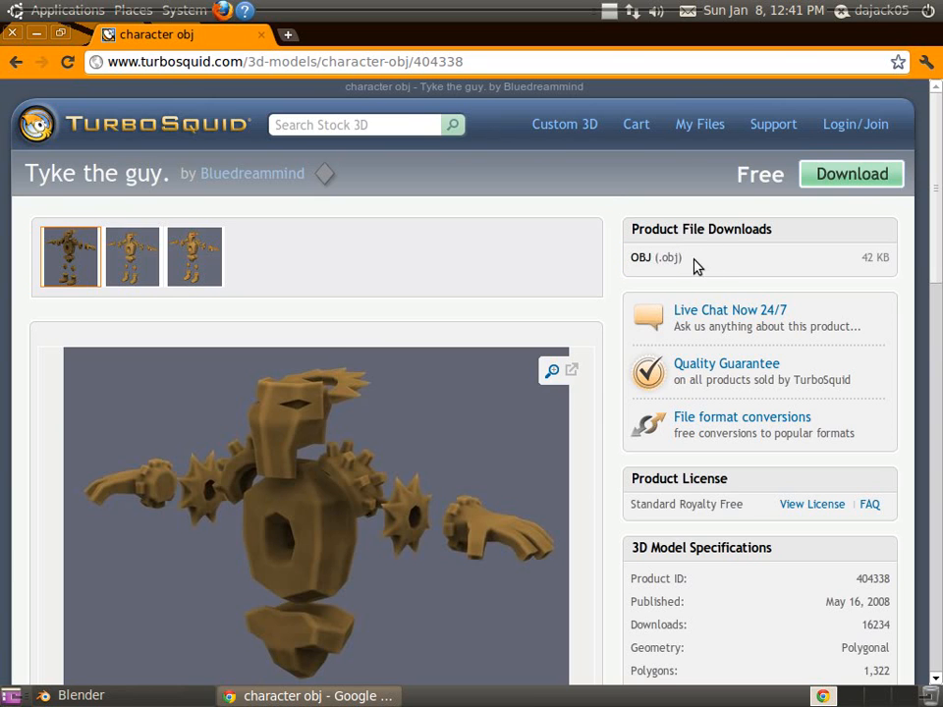
drag(675, 261, 657, 263)
click(680, 259)
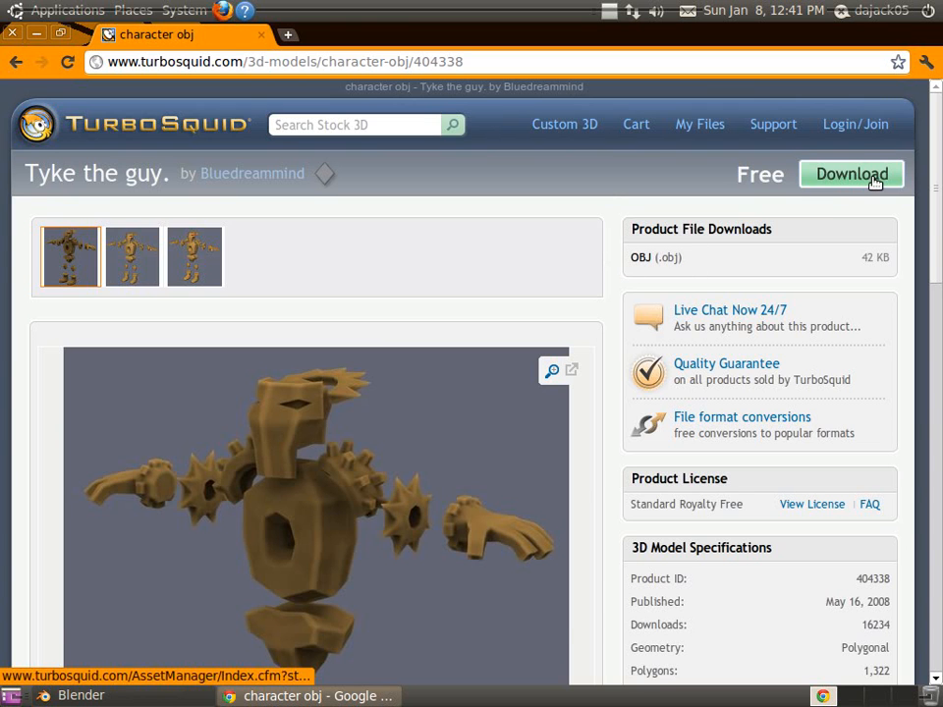
- Minimize the browser and Blender windows and permanently delete tyke.mtl from the desktop
click(294, 696)
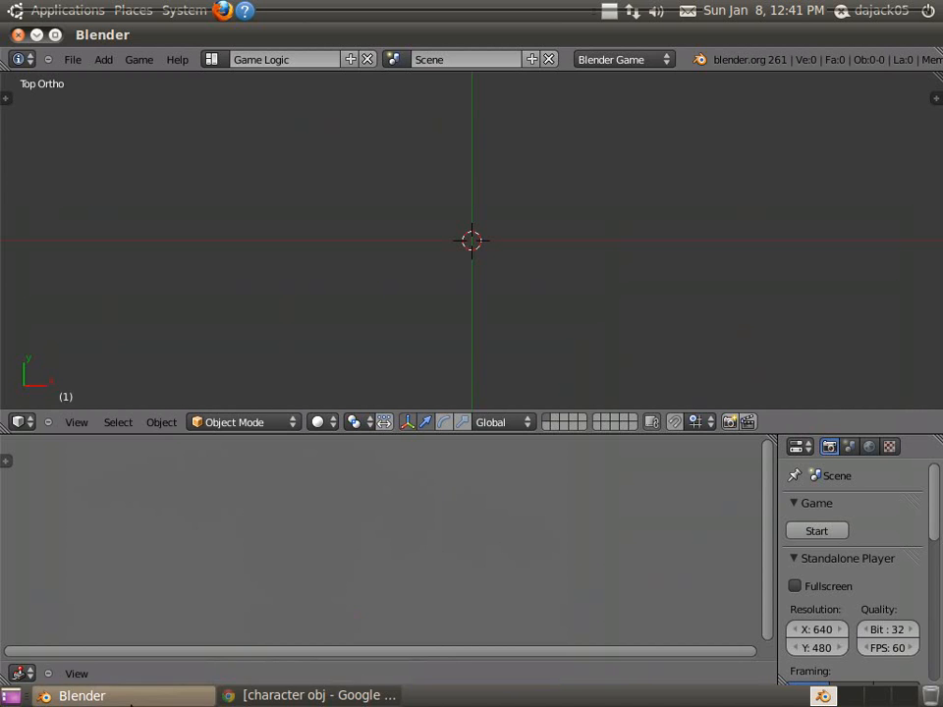
click(127, 695)
drag(458, 438, 344, 248)
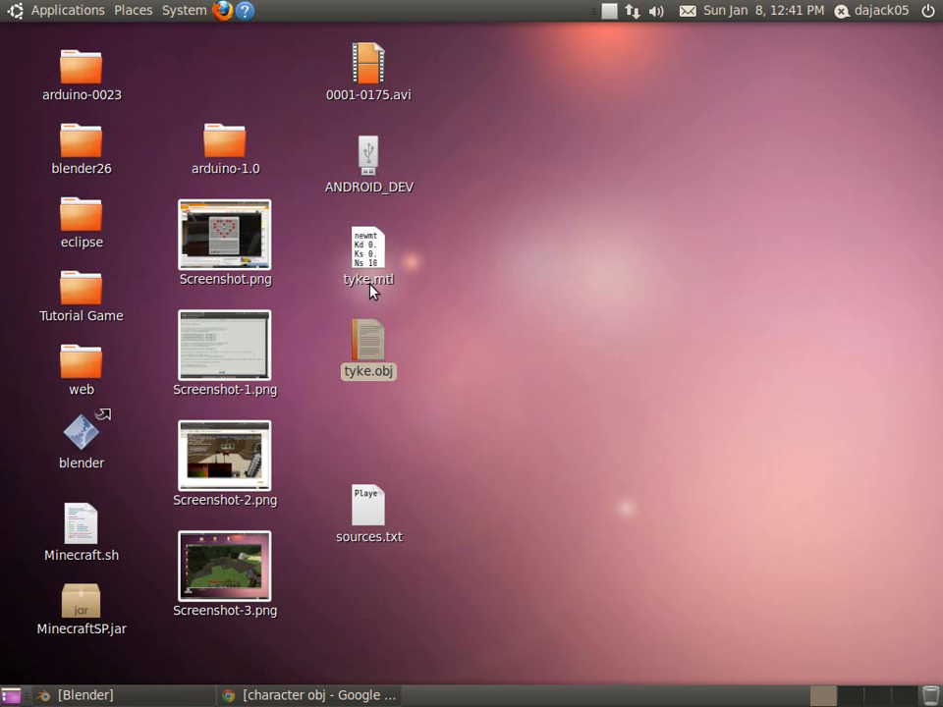
click(372, 275)
key(shift+Delete)
key(Return)
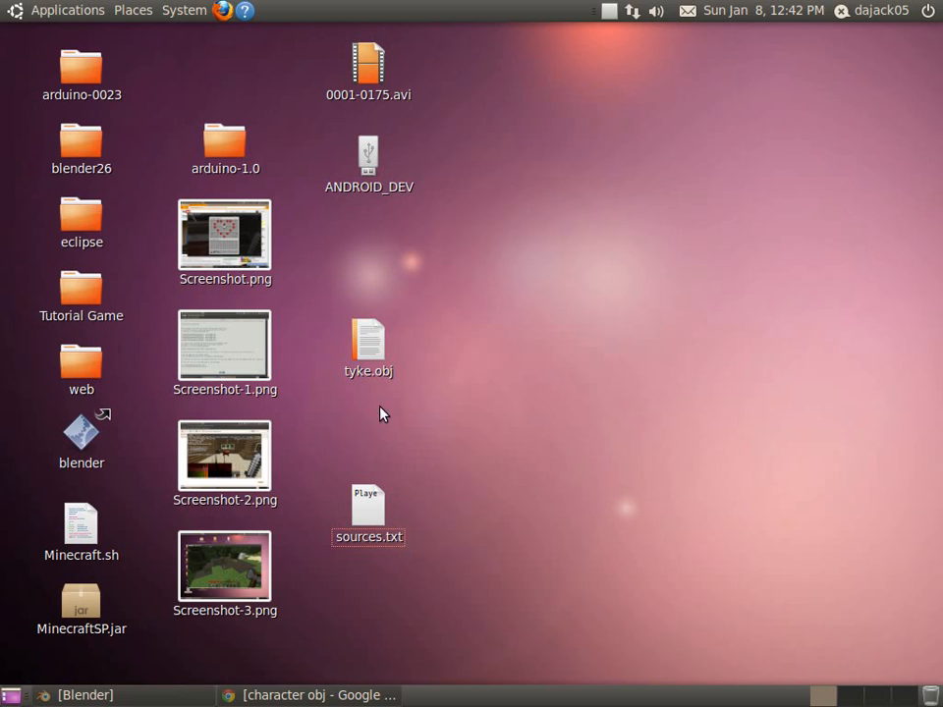
- Switch back to Blender and import tyke.obj from the Desktop folder as a Wavefront OBJ
click(187, 699)
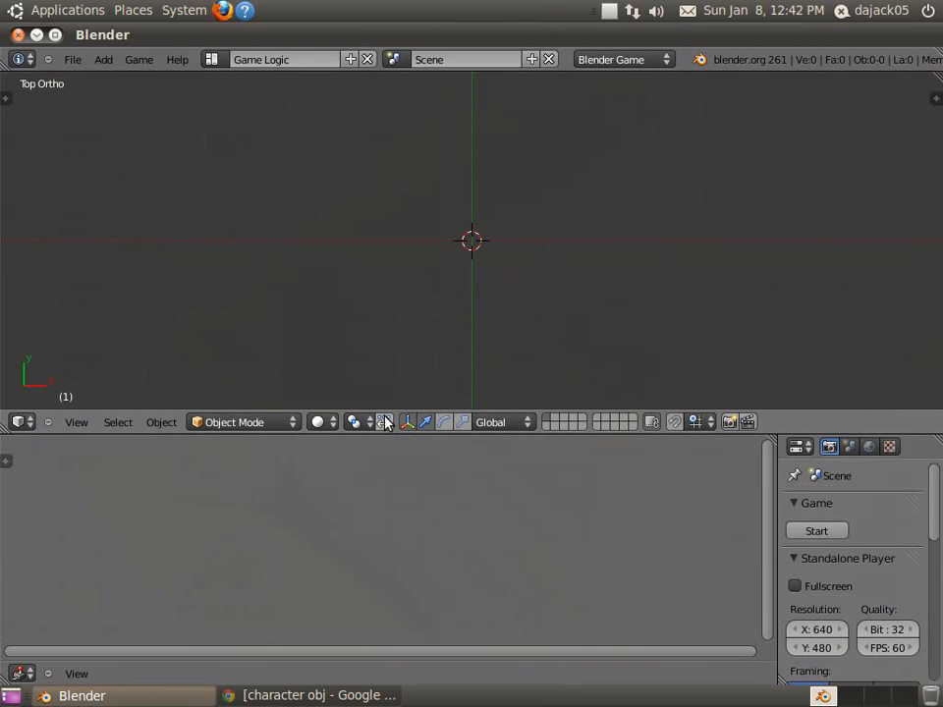
click(72, 58)
click(69, 60)
mouse_move(170, 343)
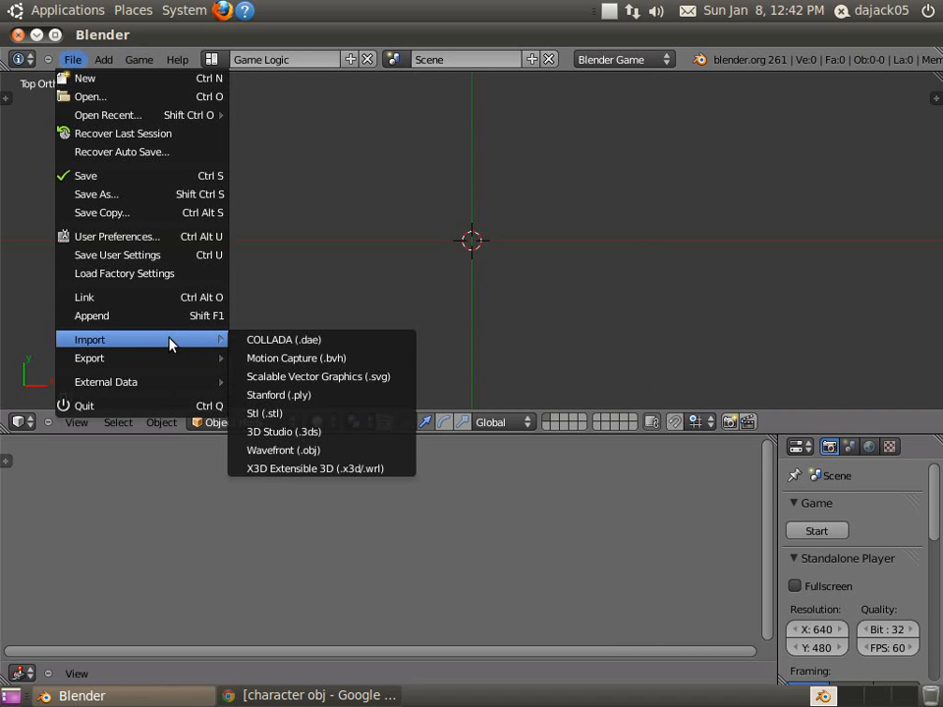
click(316, 449)
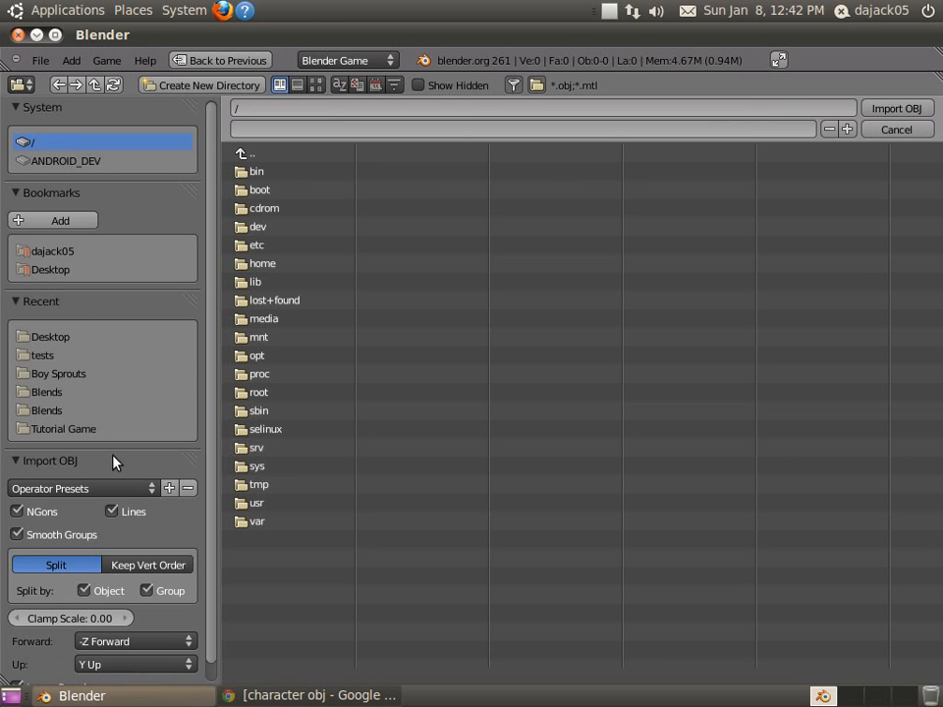
click(61, 339)
click(312, 284)
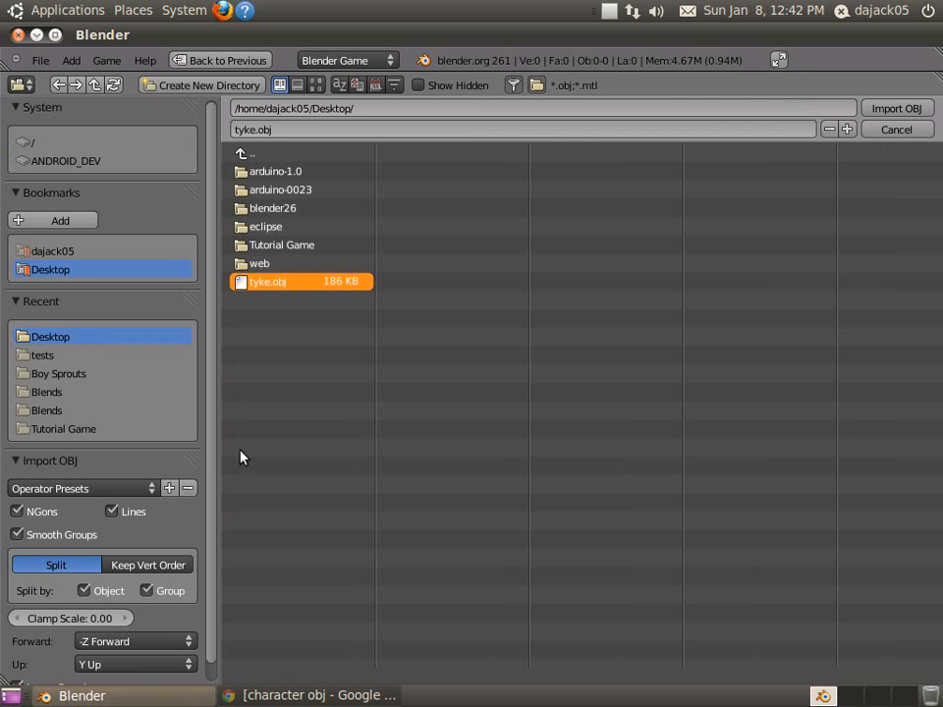
click(898, 109)
- Examine the imported character in solid shading from the front and close up around the torso and shoulders
mouse_move(519, 310)
middle_down()
mouse_move(511, 225)
mouse_move(444, 411)
mouse_move(476, 354)
mouse_move(436, 330)
mouse_move(530, 322)
middle_up()
key(z)
key(z)
key(alt+z)
key(z)
key(z)
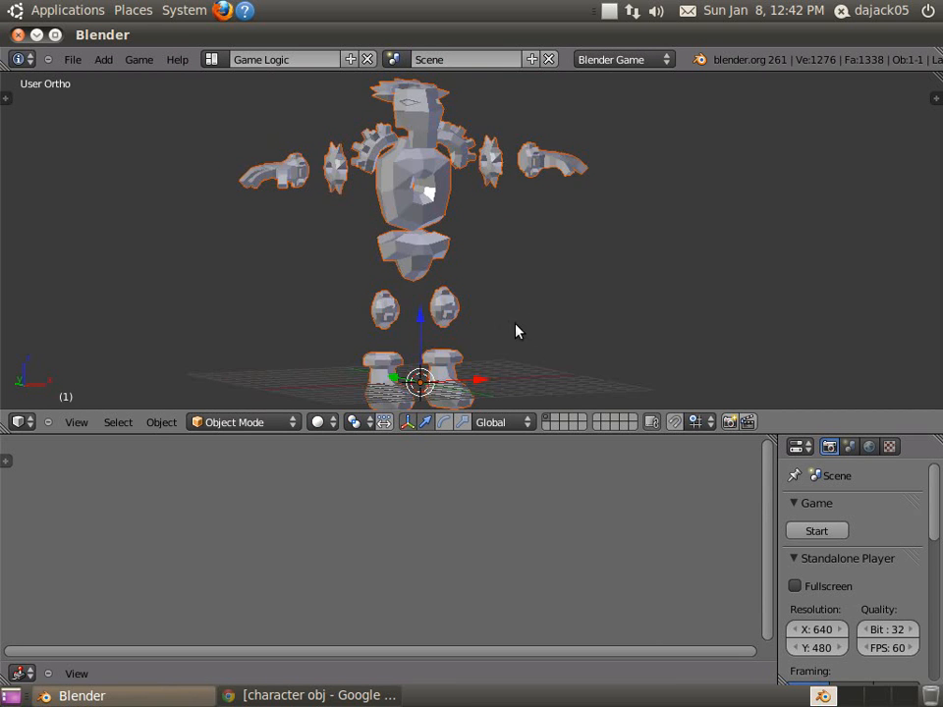
key(KP_1)
scroll(469, 321, up, 2)
scroll(468, 322, down, 2)
shift+middle_drag(468, 316, 501, 312)
scroll(516, 236, up, 3)
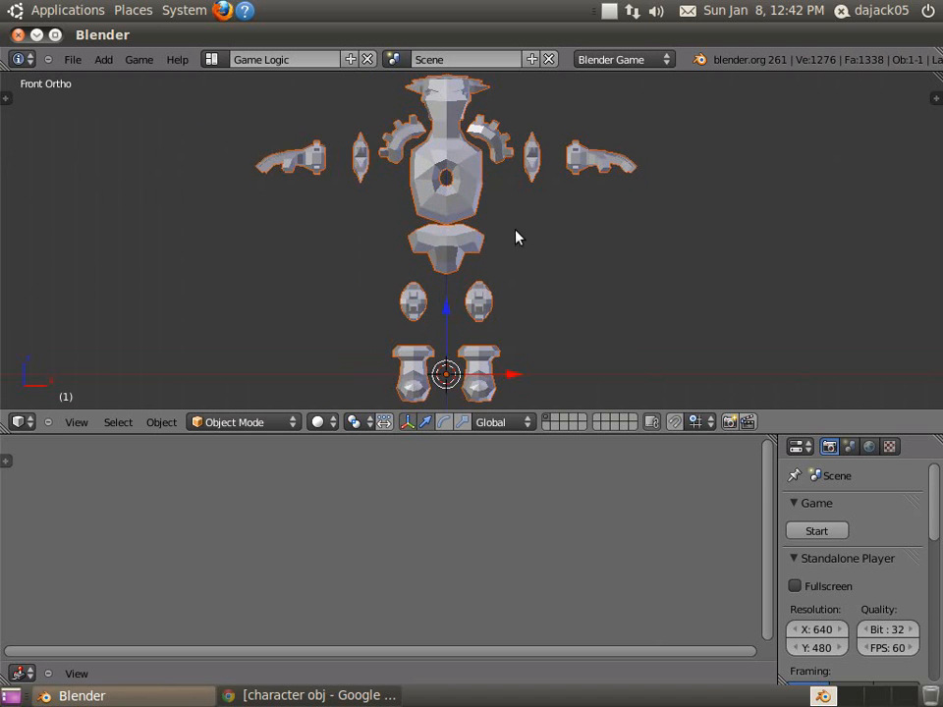
middle_drag(553, 353, 566, 331)
scroll(566, 331, up, 4)
- Try to extrude a single vertex on the character's upper chest in Edit Mode
right_click(589, 324)
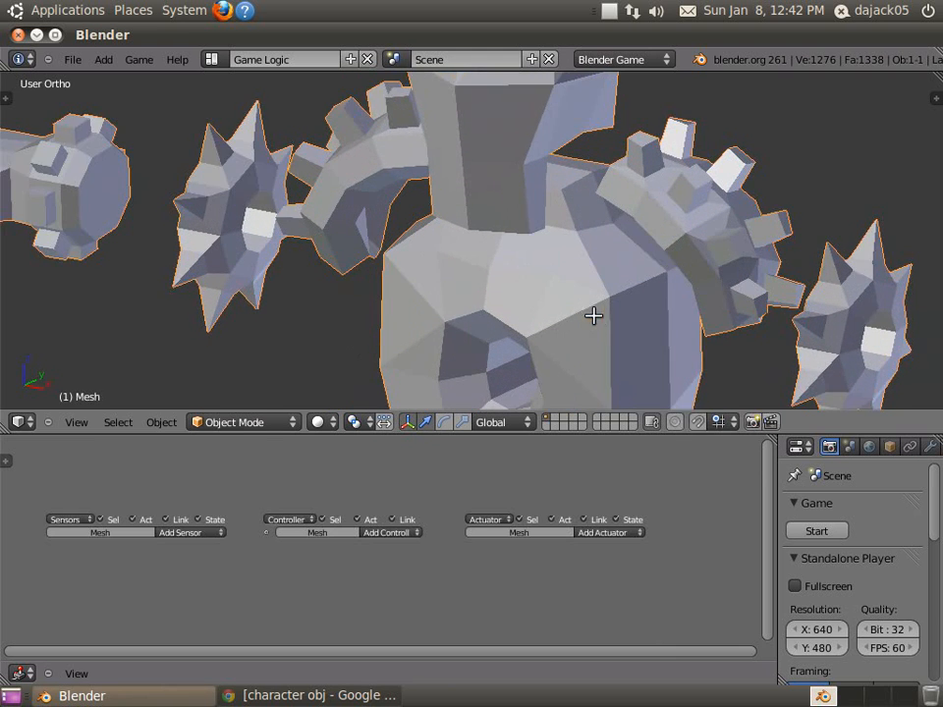
key(Tab)
right_click(649, 323)
key(g)
click(644, 317)
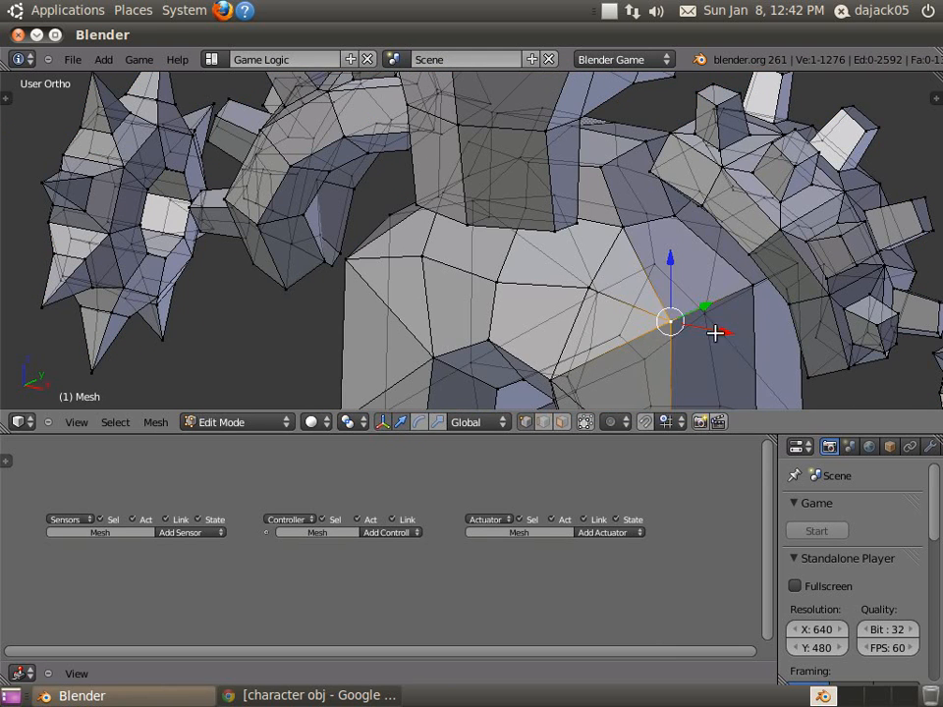
key(e)
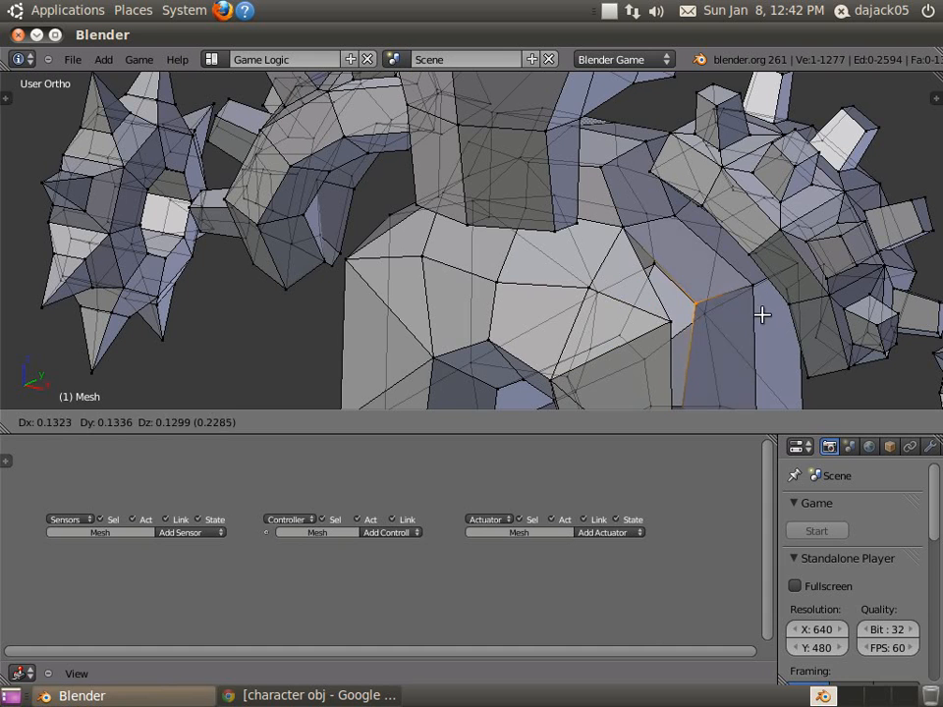
right_click(738, 323)
key(Tab)
- Select all vertices of the character mesh in Edit Mode and apply Remove Doubles
mouse_move(687, 345)
middle_down()
mouse_move(492, 328)
mouse_move(677, 339)
middle_up()
key(Tab)
key(a)
key(a)
key(a)
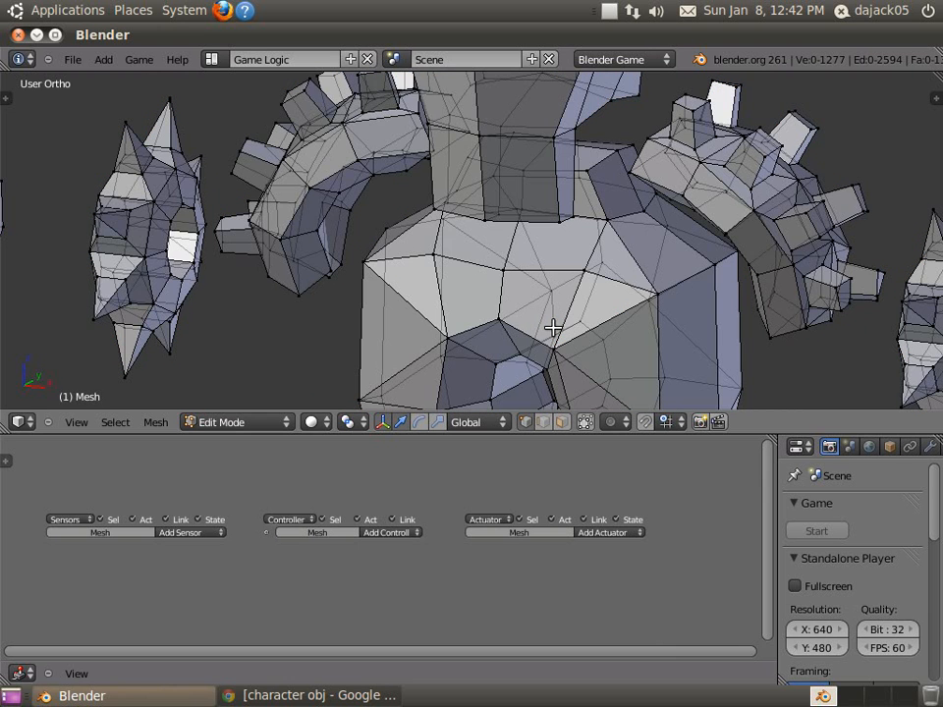
key(a)
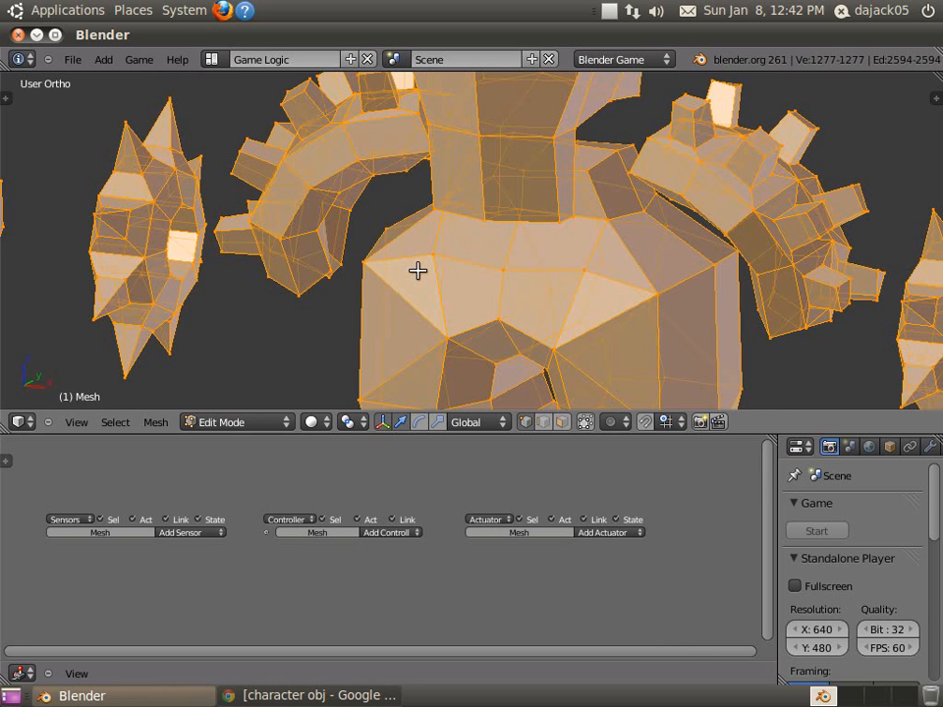
key(w)
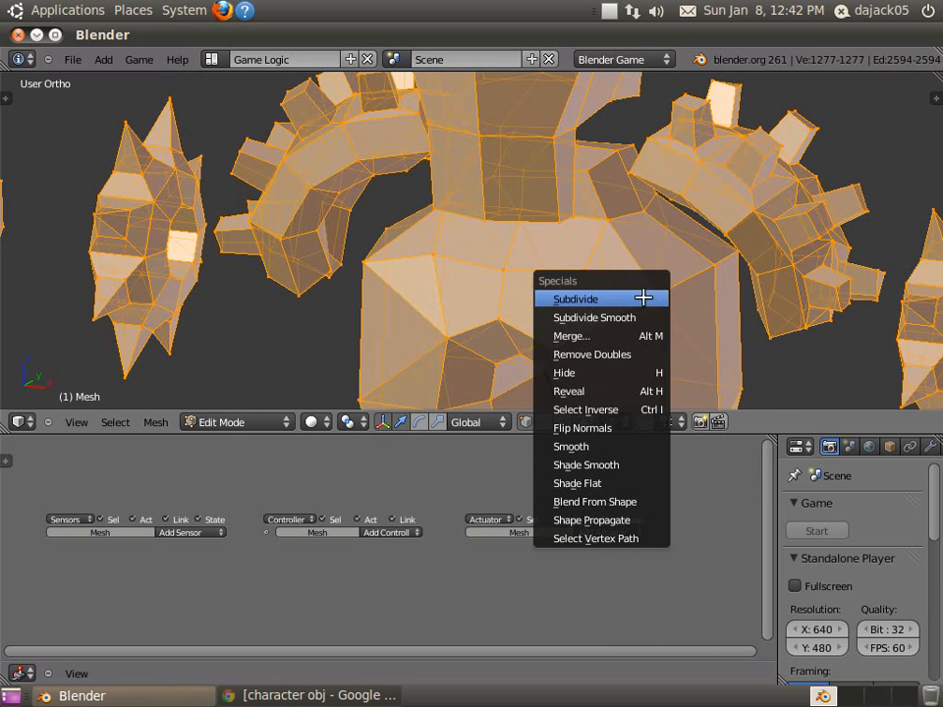
click(630, 353)
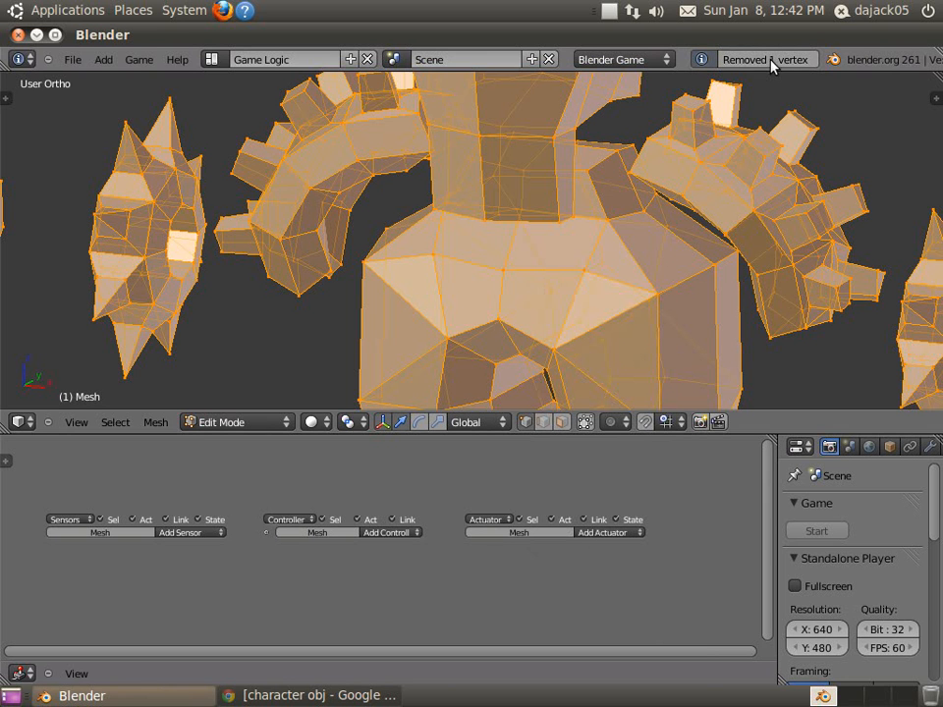
- Examine the fully selected character mesh from several angles around the torso, shoulders and back
scroll(569, 253, down, 5)
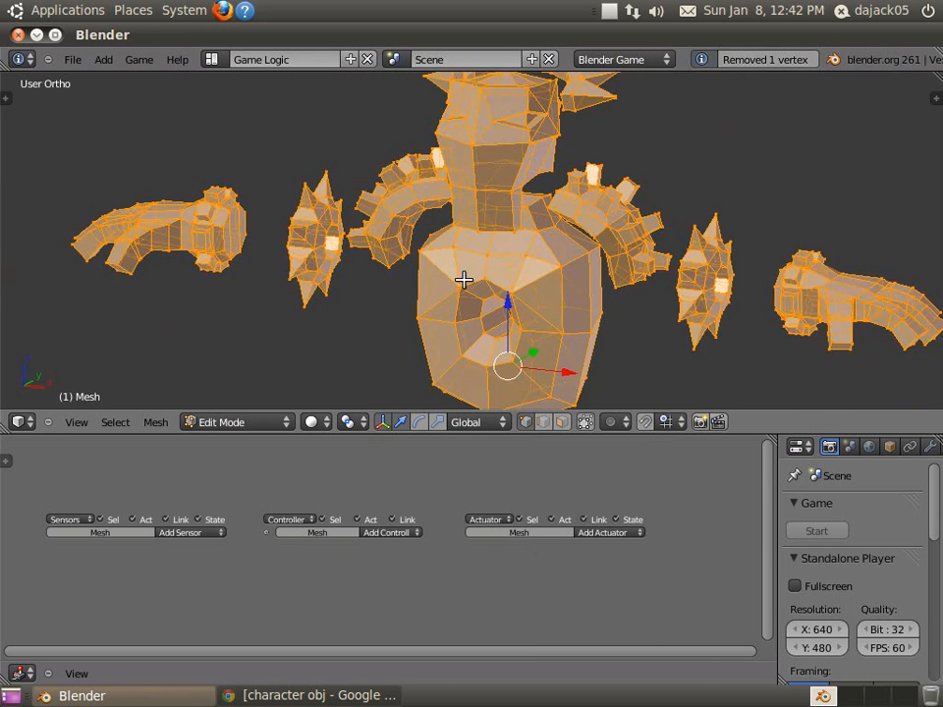
key(a)
key(a)
scroll(474, 286, up, 1)
middle_drag(474, 286, 514, 227)
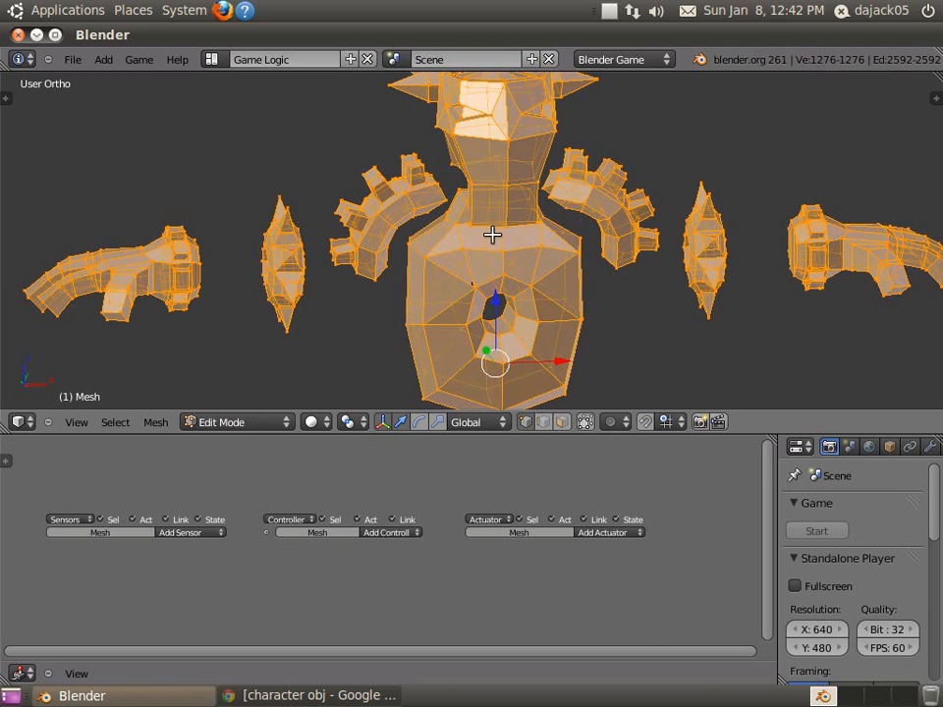
scroll(411, 284, up, 1)
middle_drag(411, 284, 446, 270)
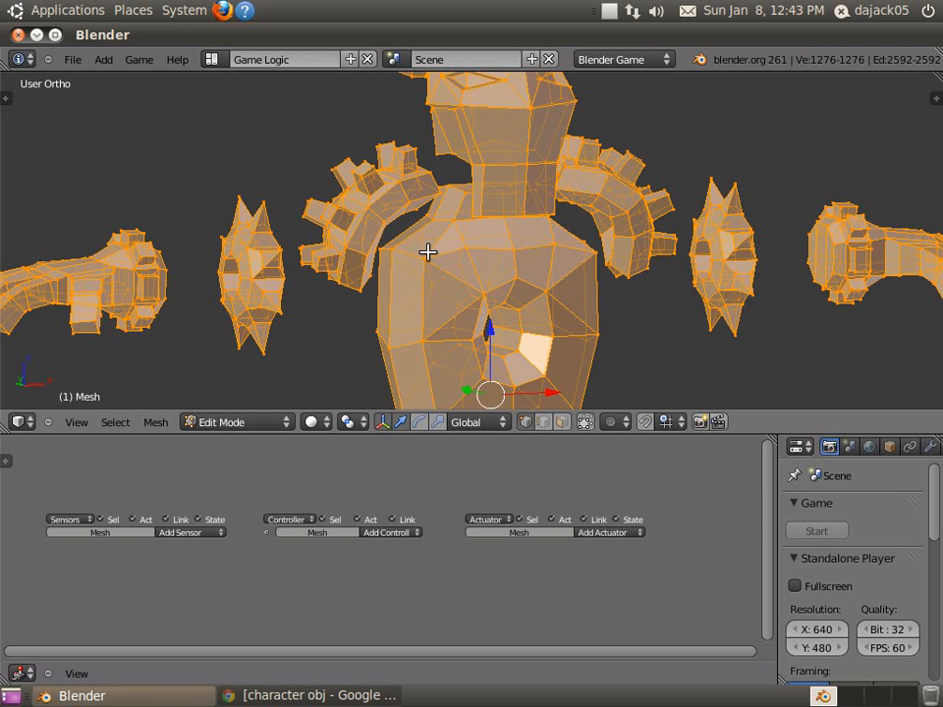
scroll(459, 238, down, 2)
scroll(459, 237, up, 2)
middle_drag(333, 207, 490, 246)
scroll(493, 260, up, 2)
middle_drag(633, 294, 521, 295)
scroll(460, 290, down, 2)
scroll(460, 291, up, 2)
scroll(460, 291, up, 1)
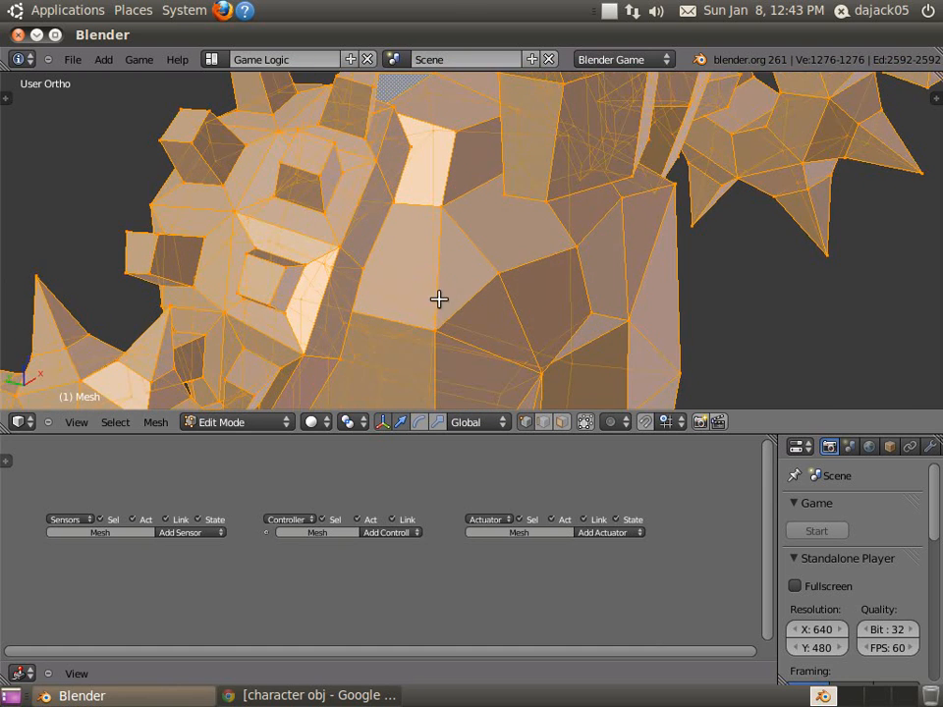
shift+middle_drag(446, 289, 530, 346)
- Switch to face selection limited to visible geometry and select individual faces on the shoulder gear and chest
click(562, 424)
click(586, 426)
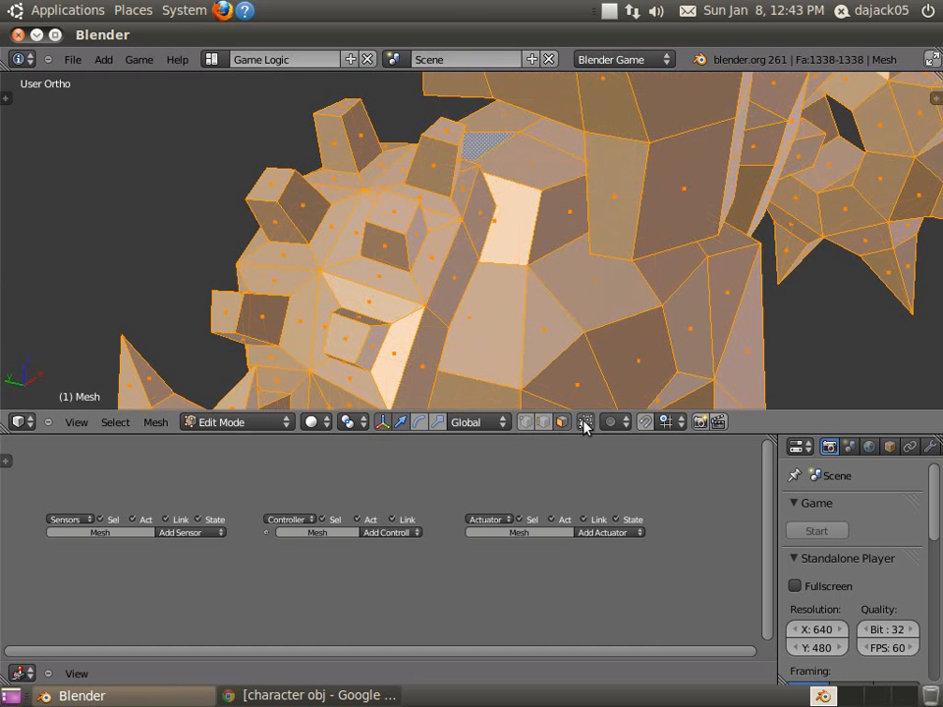
right_click(394, 281)
right_click(431, 257)
right_click(386, 243)
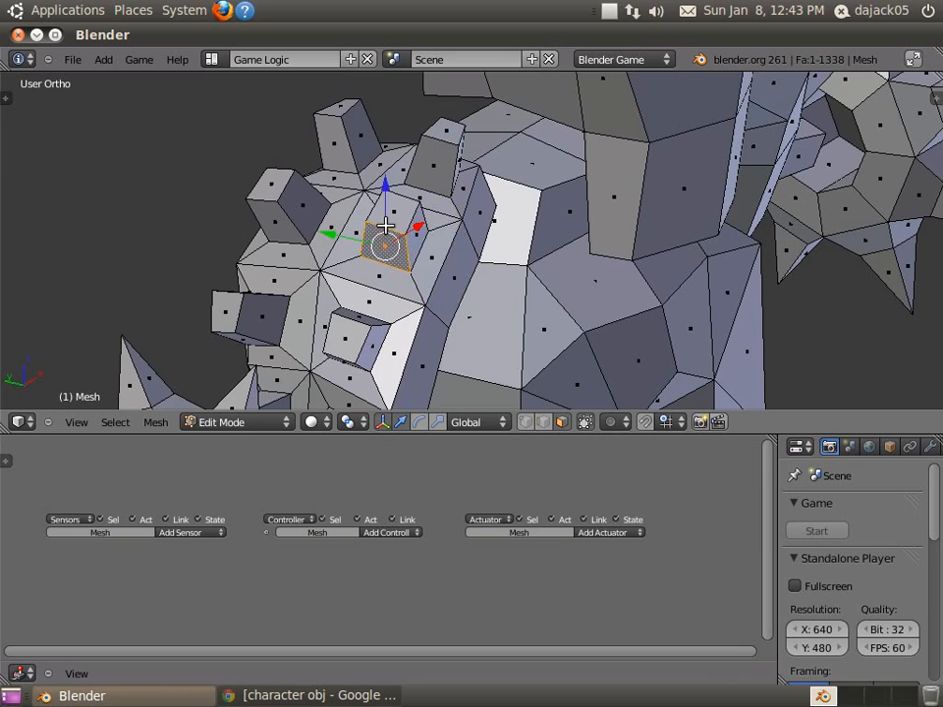
right_click(394, 211)
right_click(530, 332)
scroll(624, 331, down, 2)
middle_drag(648, 340, 529, 335)
right_click(529, 339)
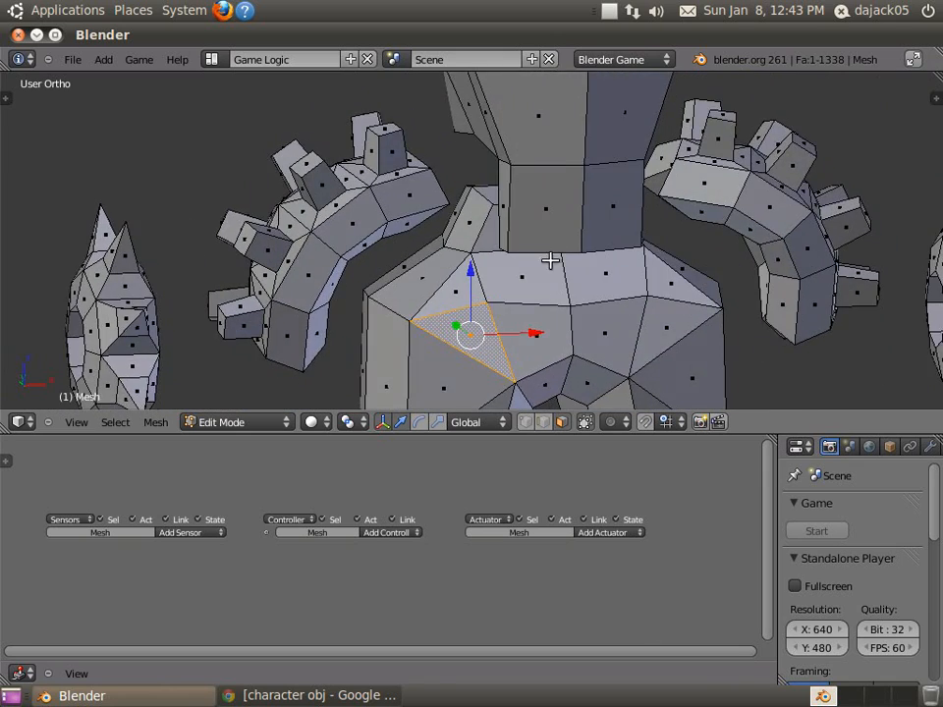
- Select the two stacked front faces of the jaw and neck and apply Make F-gon to them
middle_drag(551, 262, 551, 350)
middle_drag(583, 244, 567, 285)
scroll(592, 324, up, 2)
scroll(588, 322, down, 4)
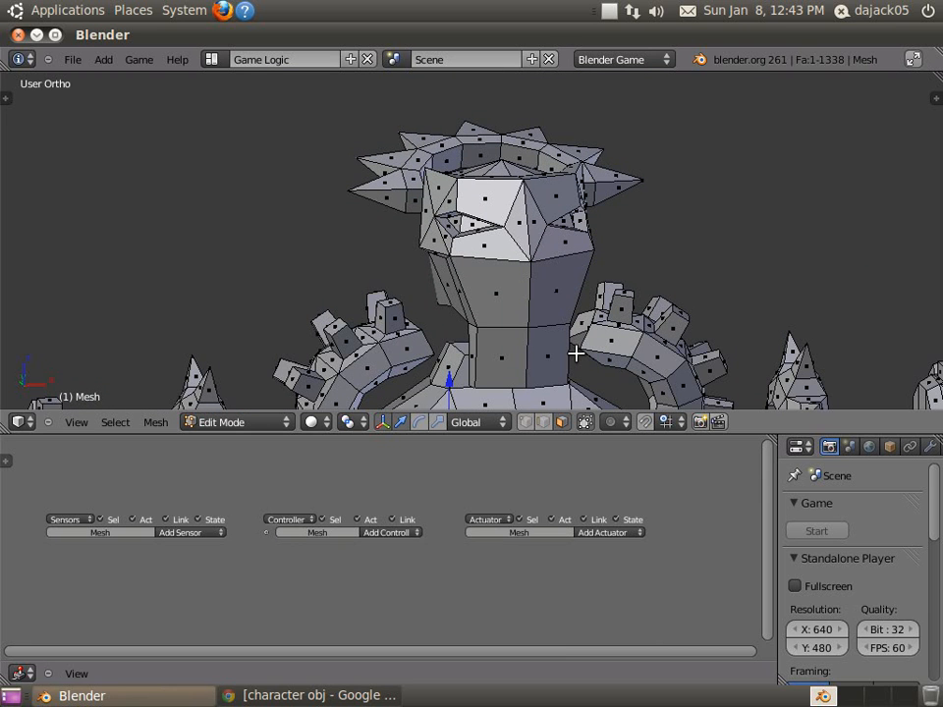
scroll(576, 356, up, 1)
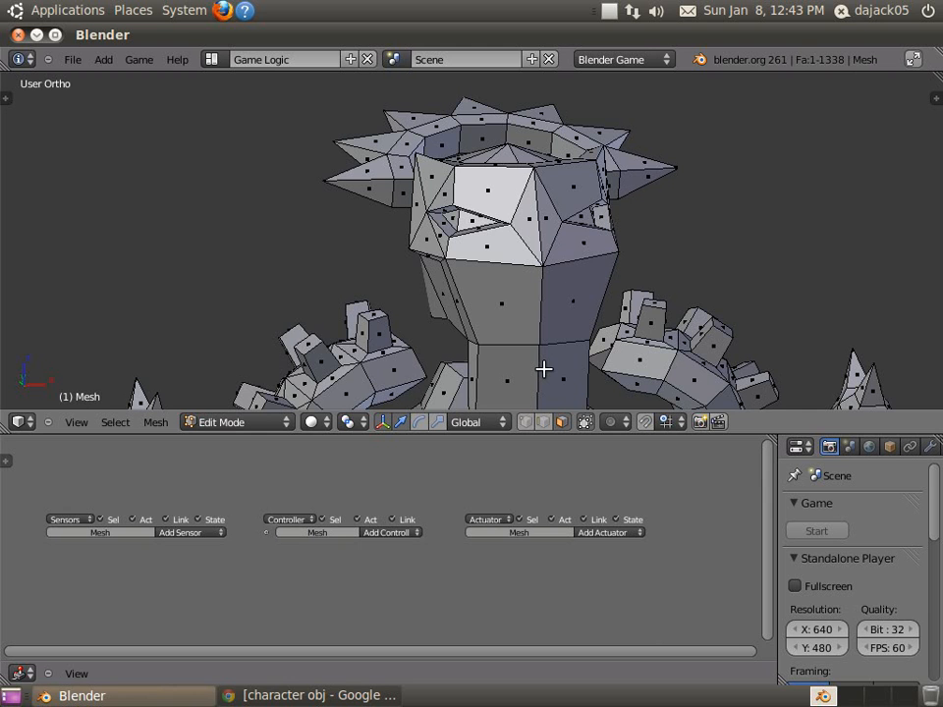
middle_drag(544, 367, 540, 287)
right_click(527, 330)
key(space)
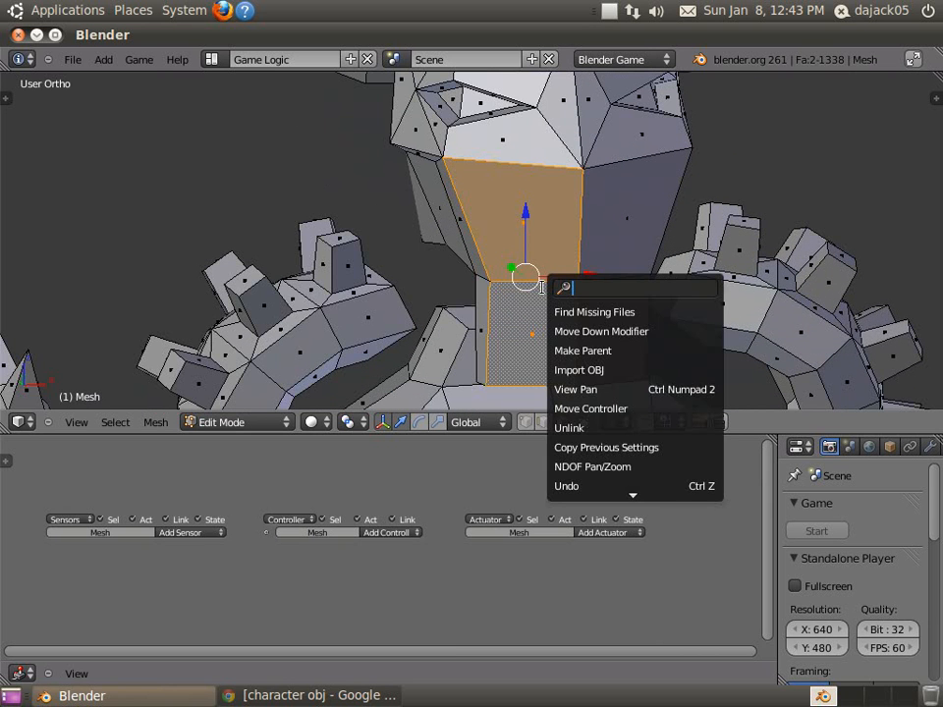
text(f-gon)
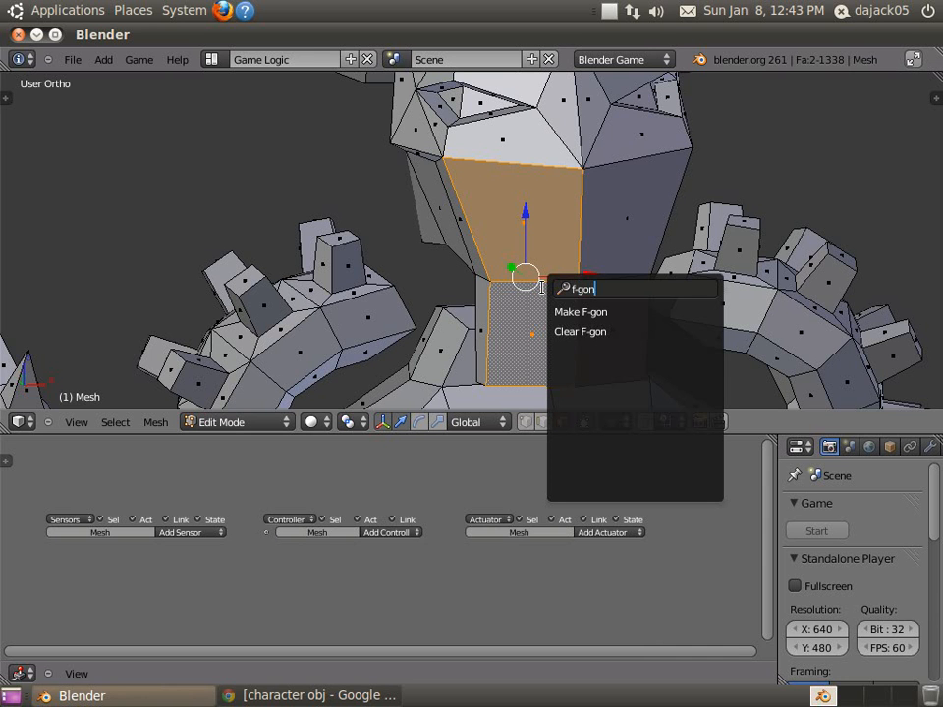
key(Return)
- Reselect the front jaw and neck faces and try moving them together
key(a)
middle_drag(558, 248, 595, 295)
right_click(596, 297)
key(g)
right_click(775, 431)
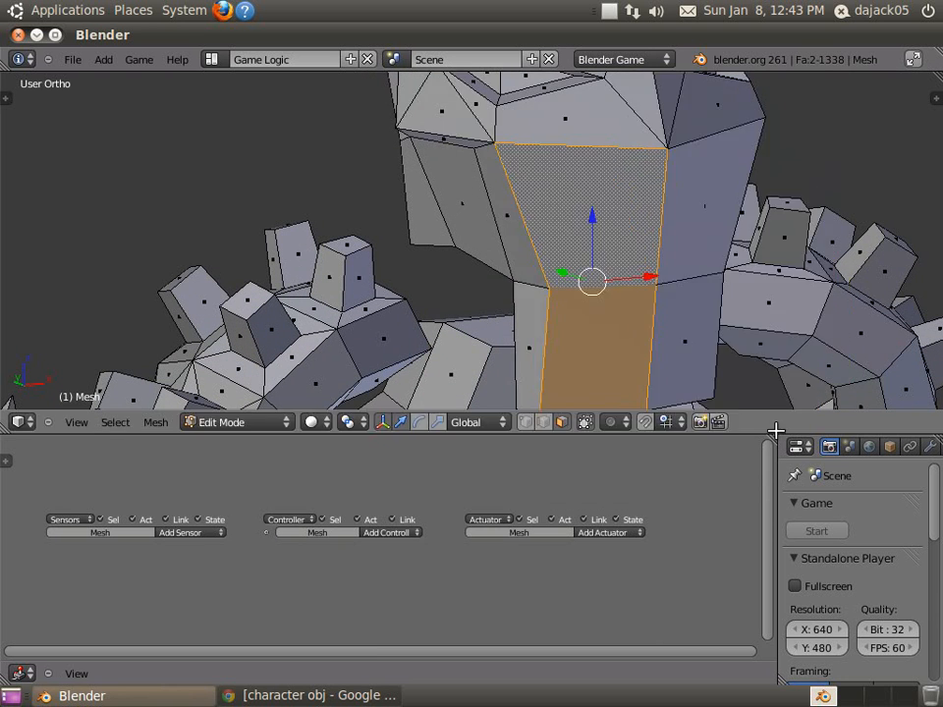
- Undo the last two operations on the front jaw and neck faces
middle_drag(651, 366, 590, 355)
key(ctrl+z)
key(ctrl+z)
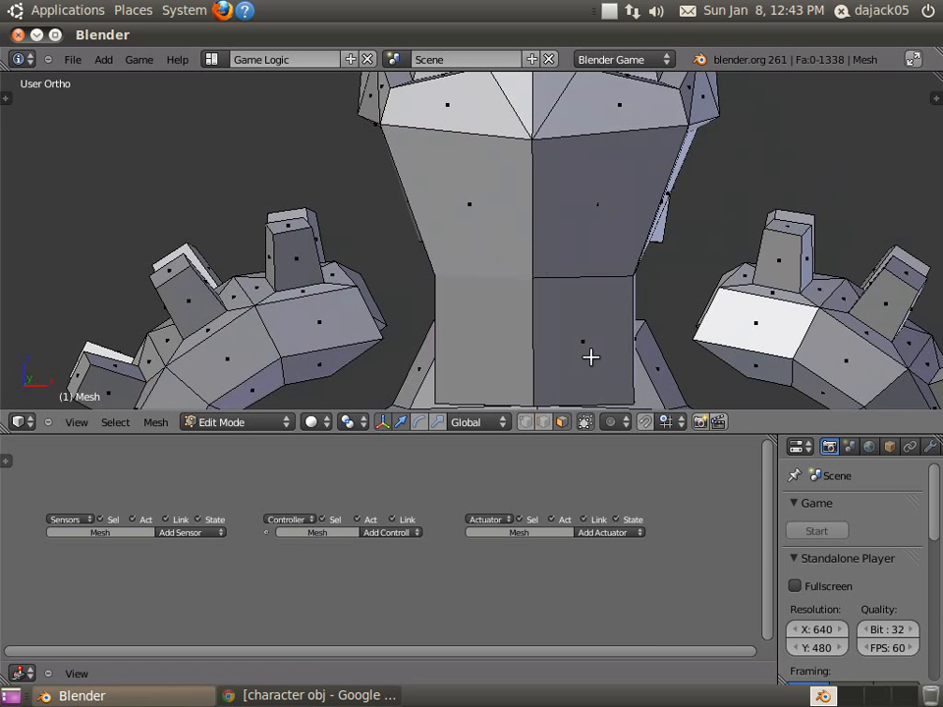
key(a)
- Return to Object Mode and show the whole character from the front in a maximized 3D view
scroll(475, 303, down, 5)
key(Tab)
middle_drag(435, 313, 475, 313)
scroll(563, 313, down, 2)
scroll(476, 313, down, 2)
key(KP_1)
shift+middle_drag(529, 344, 490, 225)
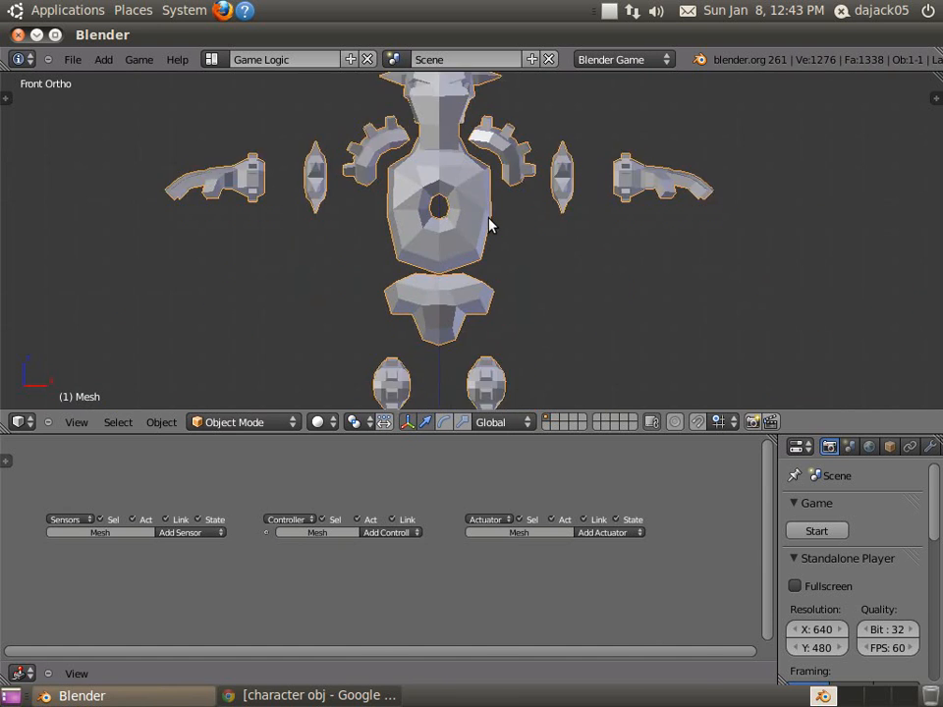
key(ctrl+Up)
key(Home)
scroll(524, 501, up, 1)
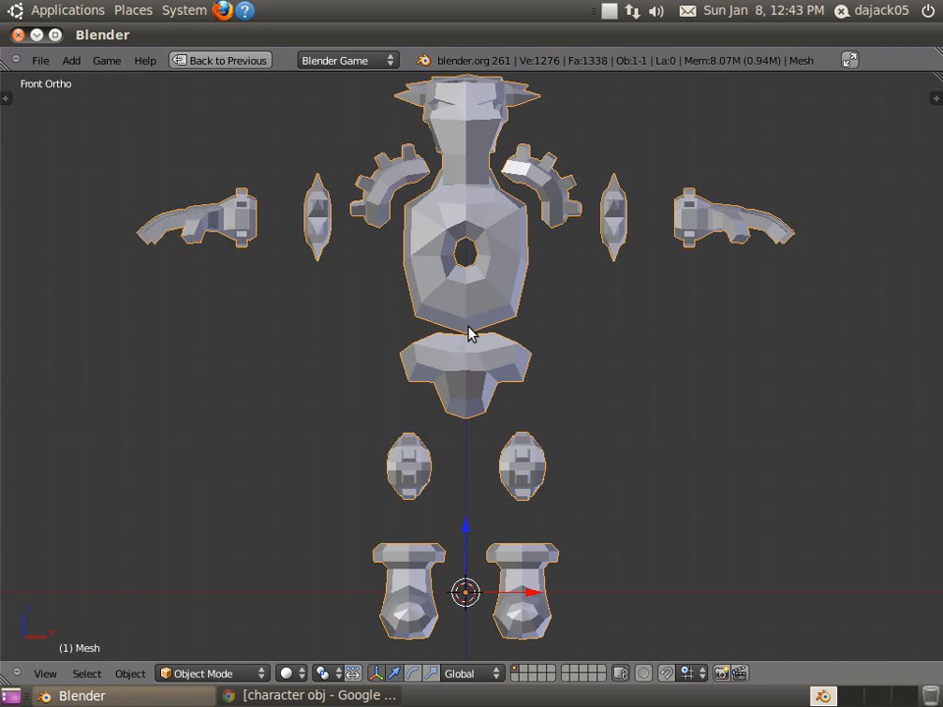
- Set the character's origin with Geometry to Origin so the mesh is centred on the world origin
key(t)
click(45, 187)
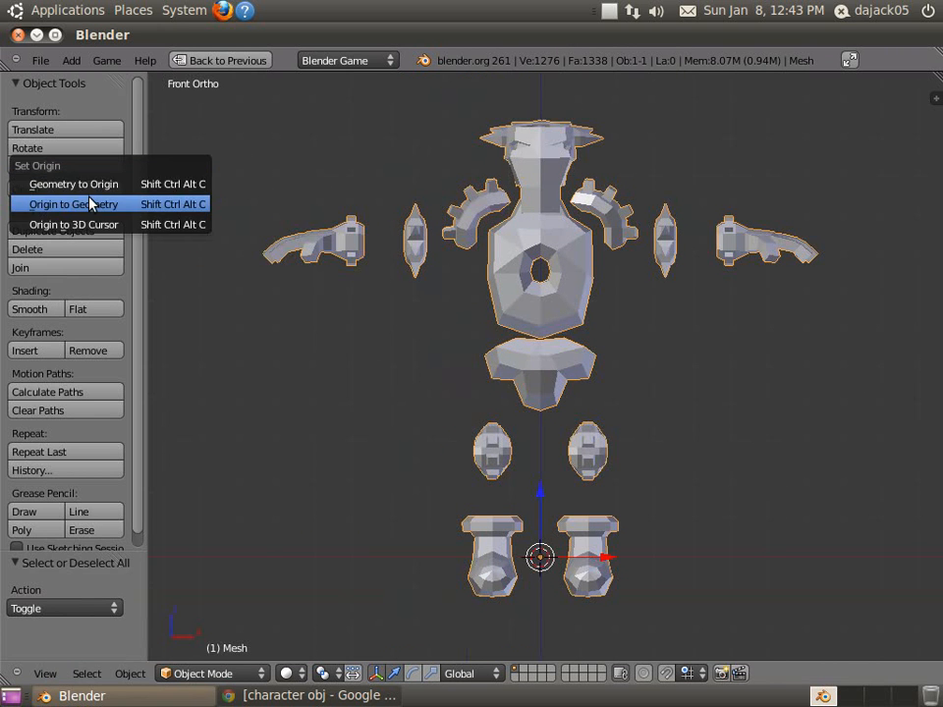
click(71, 184)
key(t)
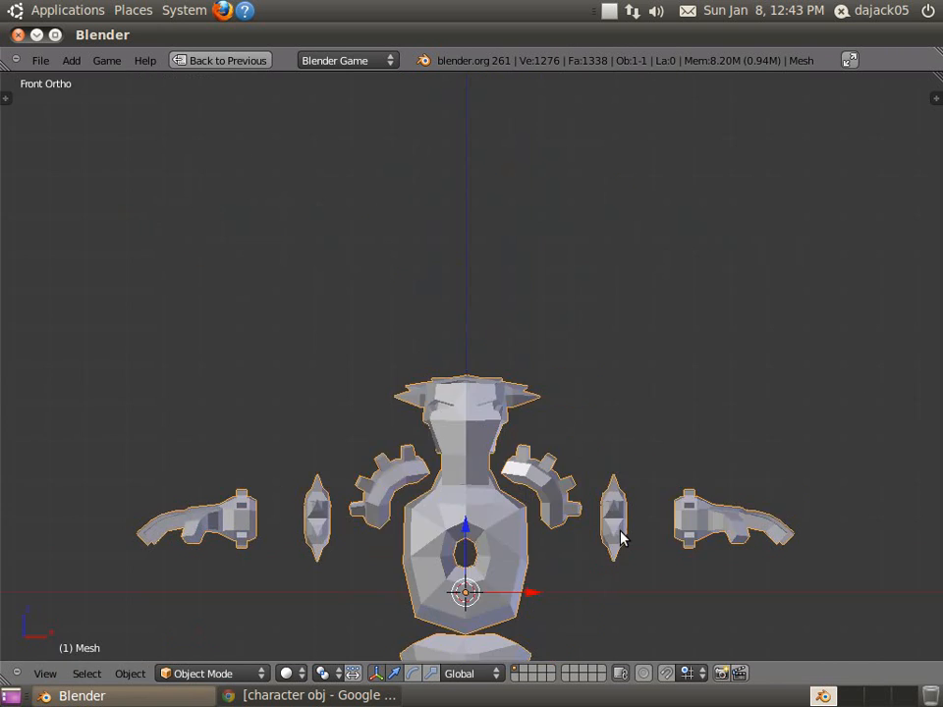
shift+middle_drag(464, 630, 479, 513)
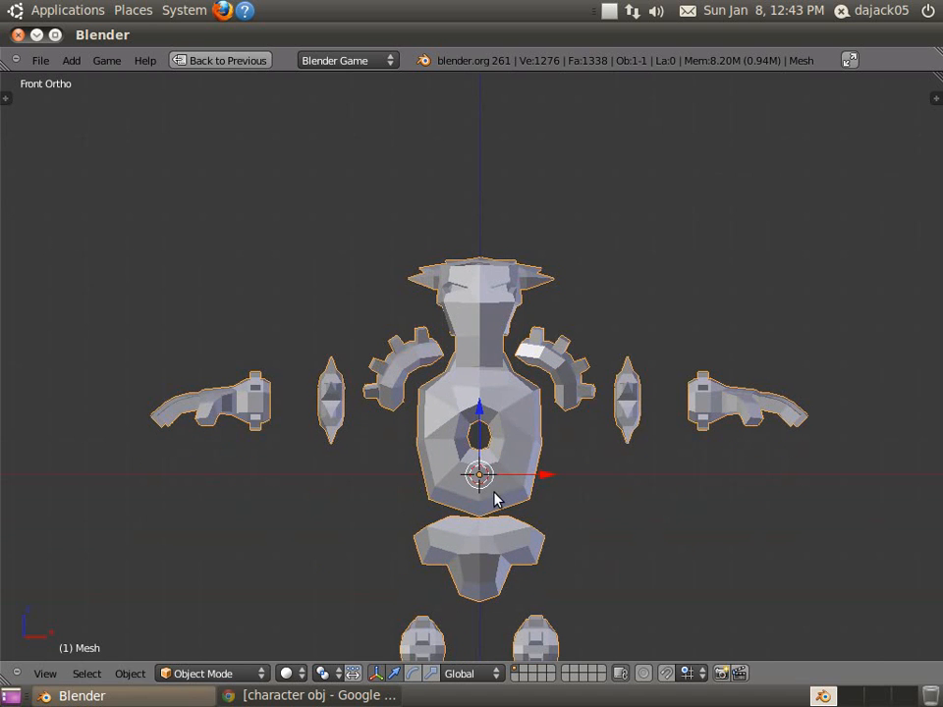
scroll(494, 499, up, 8)
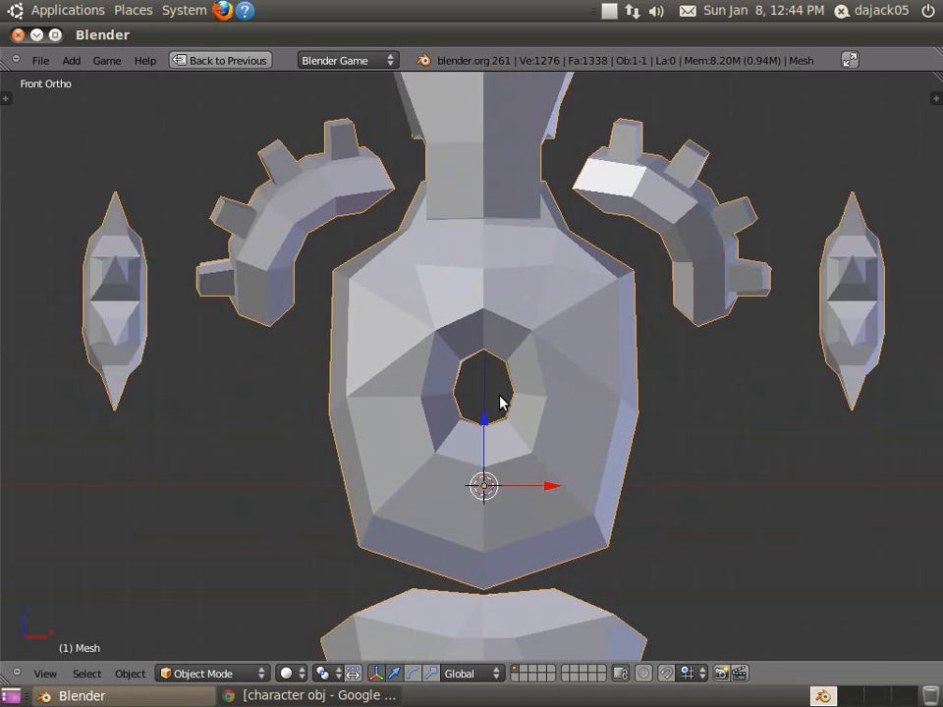
scroll(610, 585, down, 8)
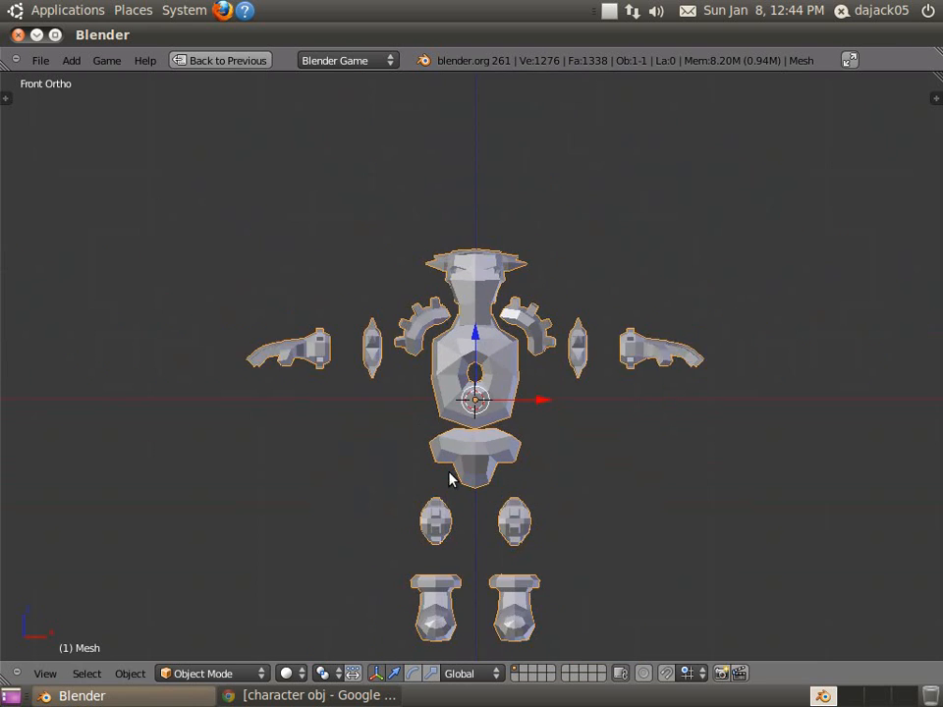
- In Edit Mode wireframe, box-select all the faces on the negative X half of the character
key(Tab)
right_click(357, 238)
key(z)
key(b)
drag(158, 99, 488, 698)
scroll(556, 148, up, 2)
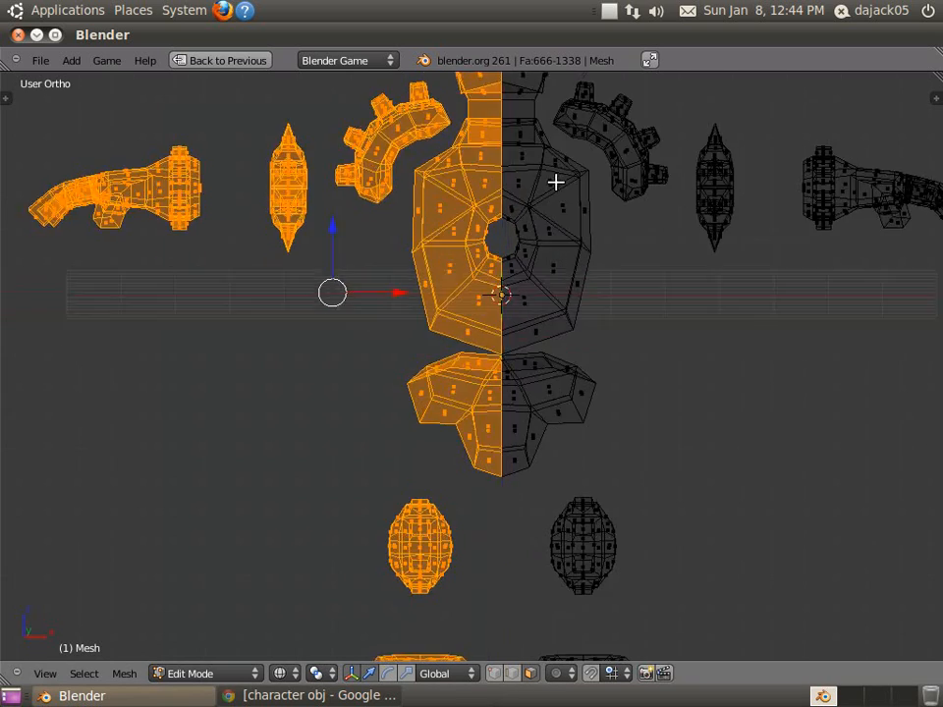
middle_drag(556, 147, 555, 227)
key(KP_1)
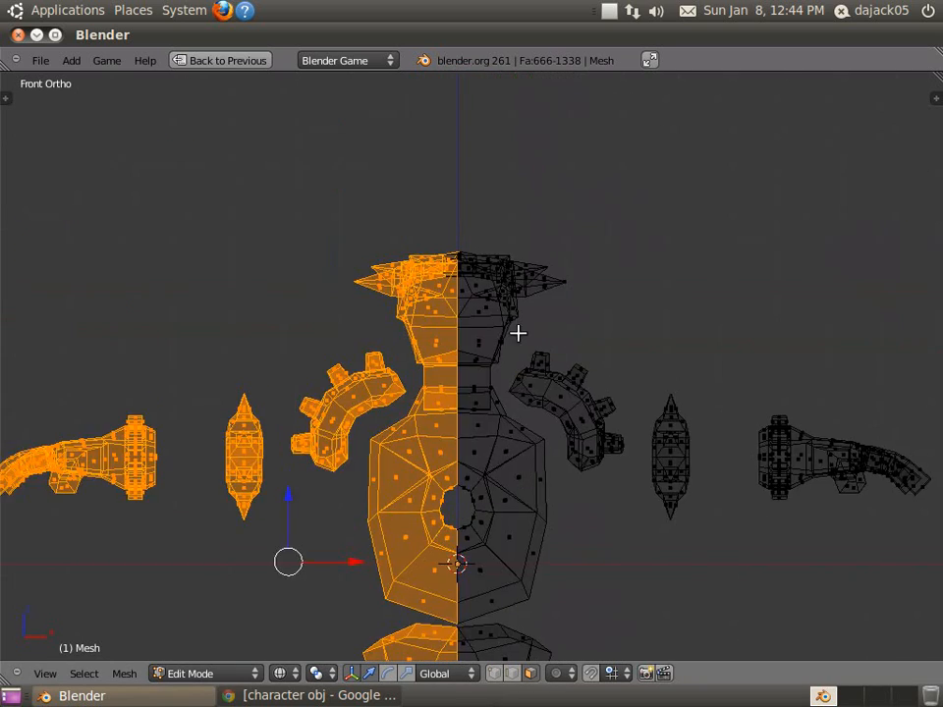
- Box-select around the head and crown faces on the negative X side, then check the crown's selection in solid shading
scroll(518, 348, up, 5)
scroll(475, 285, down, 3)
key(b)
drag(343, 156, 428, 429)
key(z)
middle_drag(426, 394, 449, 306)
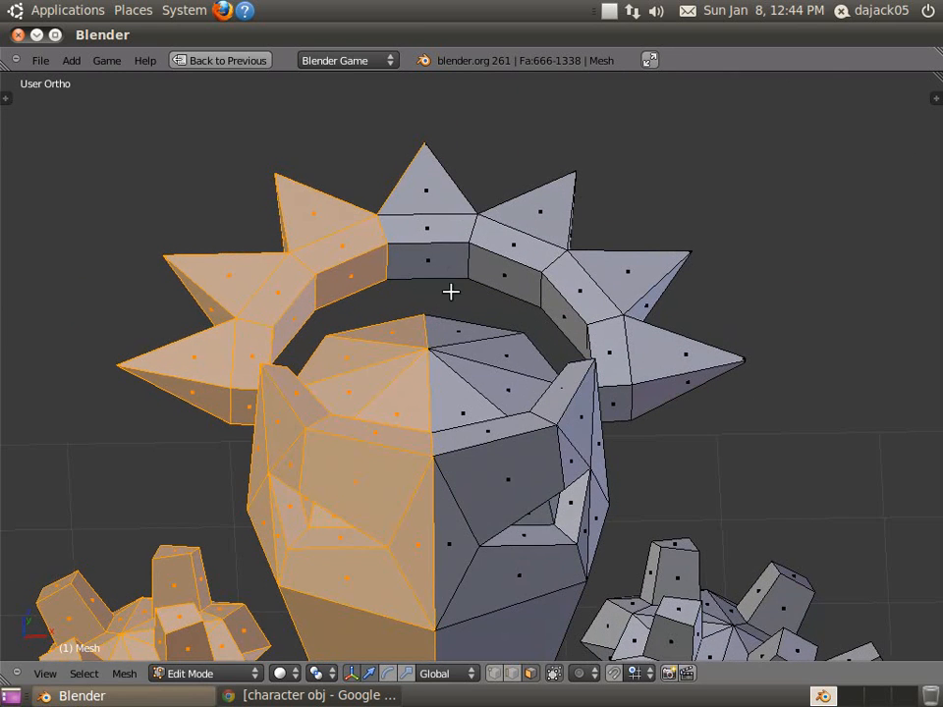
- Clear the selection and add a loop cut down the middle segment of the crown, checking it against the centre line
key(a)
key(ctrl+r)
click(427, 241)
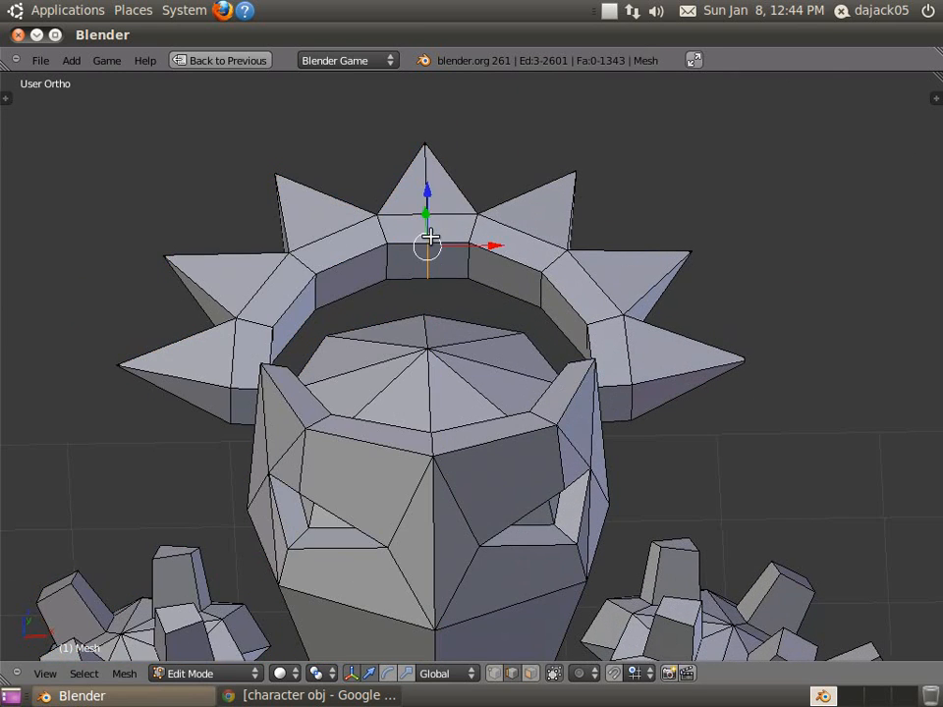
key(z)
key(KP_1)
scroll(402, 295, up, 4)
scroll(410, 300, up, 2)
shift+middle_drag(404, 204, 548, 408)
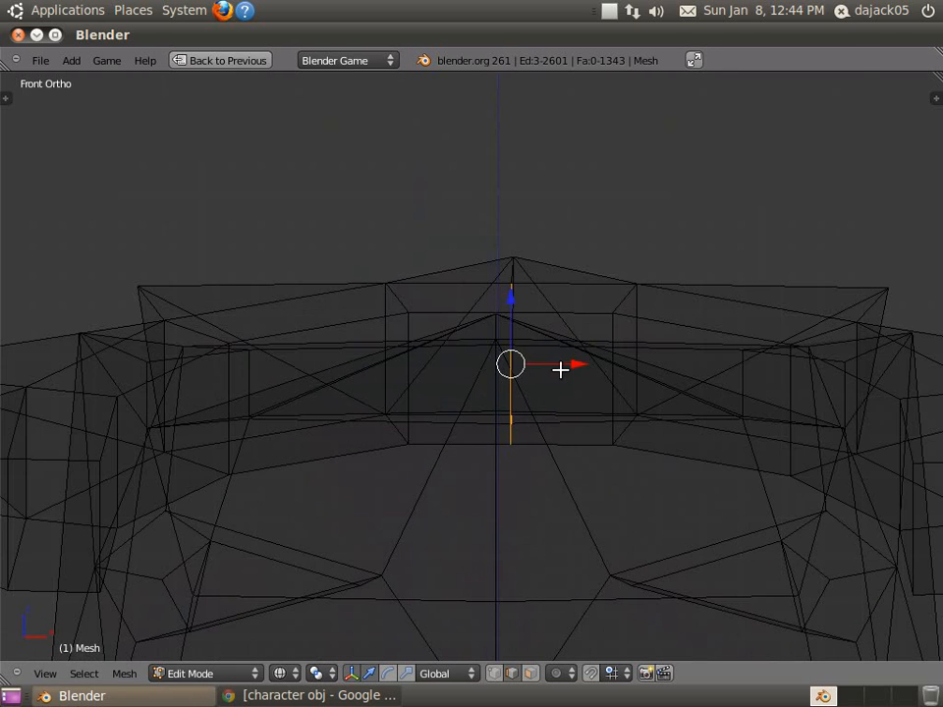
- In face selection mode, box-select the negative X half of the character from the crown down to the feet
scroll(291, 425, down, 4)
click(531, 674)
scroll(323, 404, down, 3)
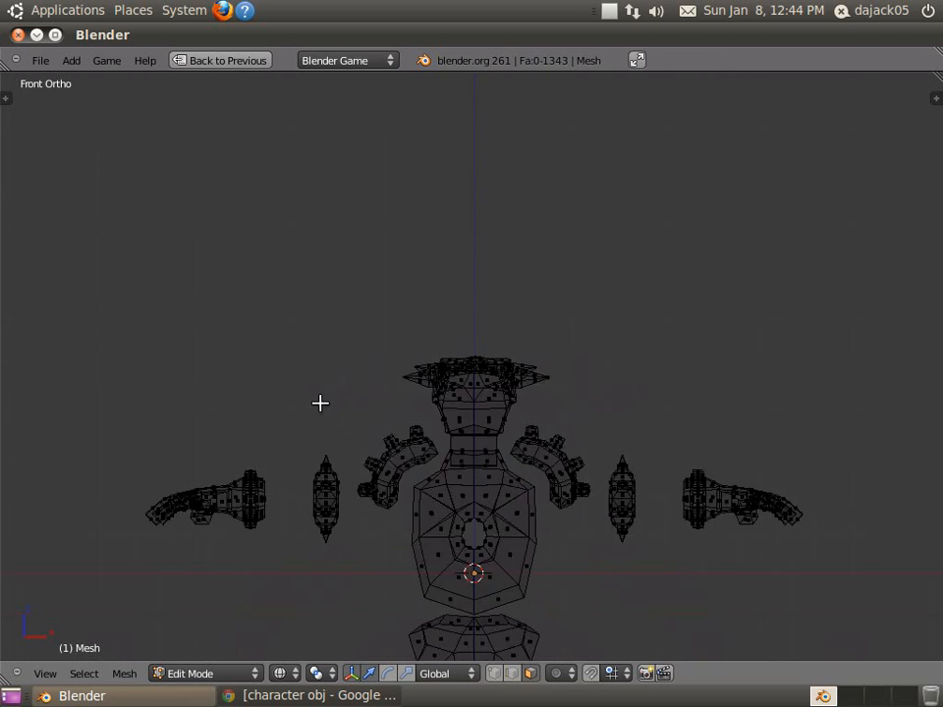
scroll(323, 404, down, 3)
key(b)
drag(78, 242, 471, 684)
shift+middle_drag(433, 529, 439, 270)
key(b)
drag(365, 284, 480, 513)
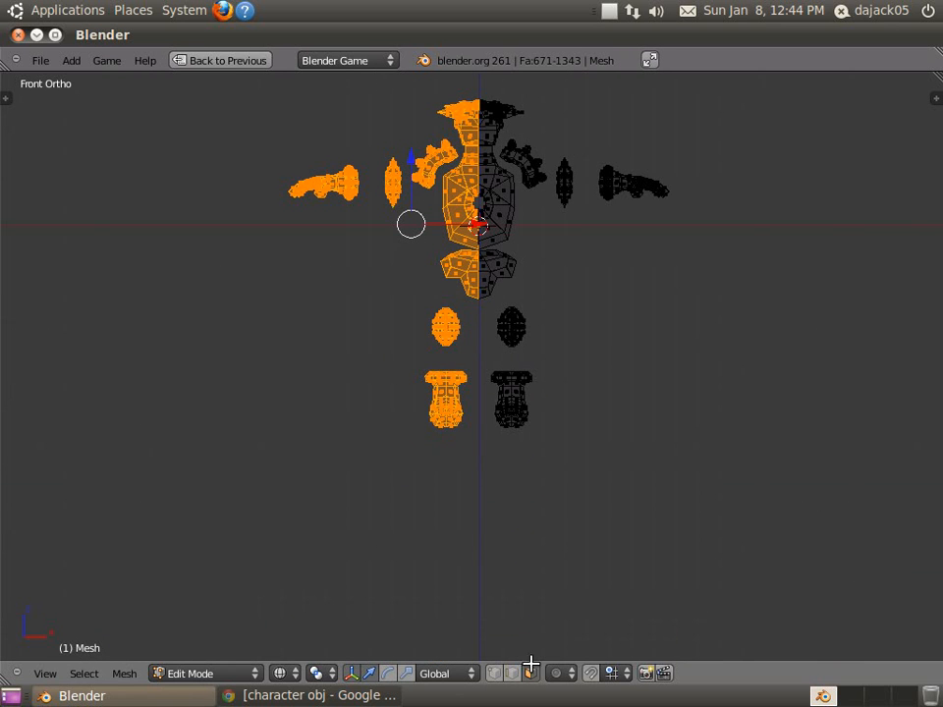
- Switch to vertex selection, try deleting the selected half of the mesh, and undo that deletion
click(495, 674)
scroll(499, 433, up, 7)
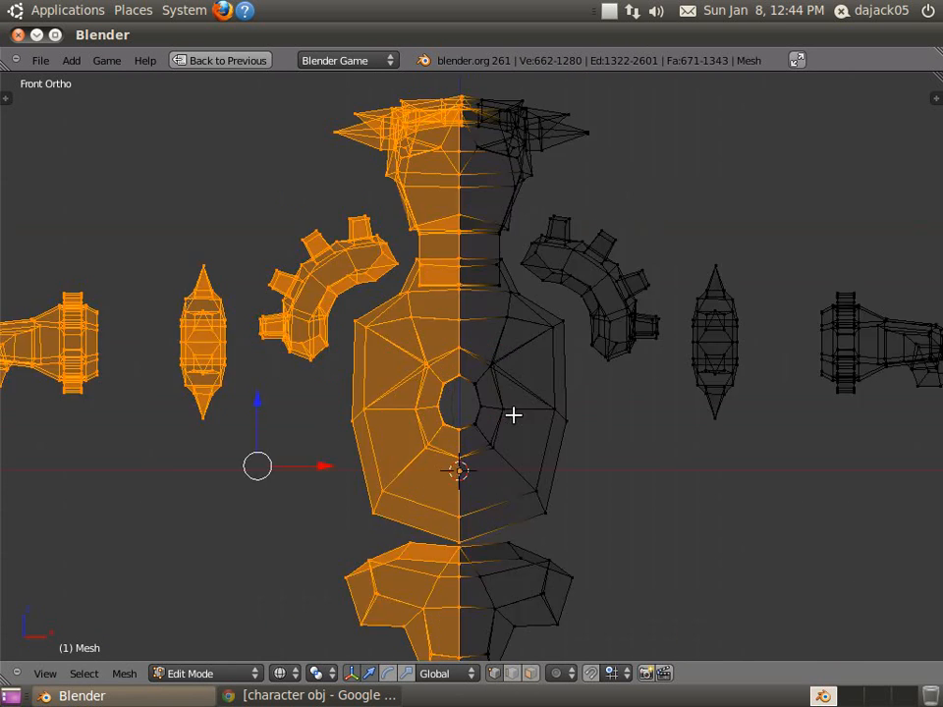
scroll(533, 532, up, 6)
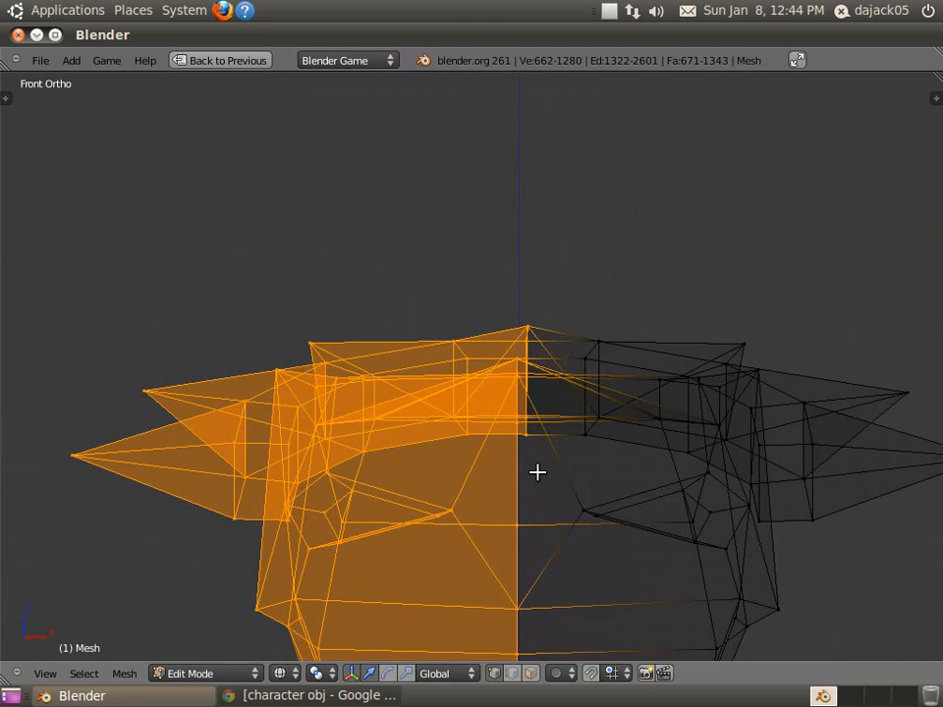
key(x)
click(530, 476)
scroll(514, 477, down, 8)
middle_drag(514, 477, 399, 518)
key(ctrl+z)
- Delete the selected negative X half of the mesh and return to Object Mode
key(x)
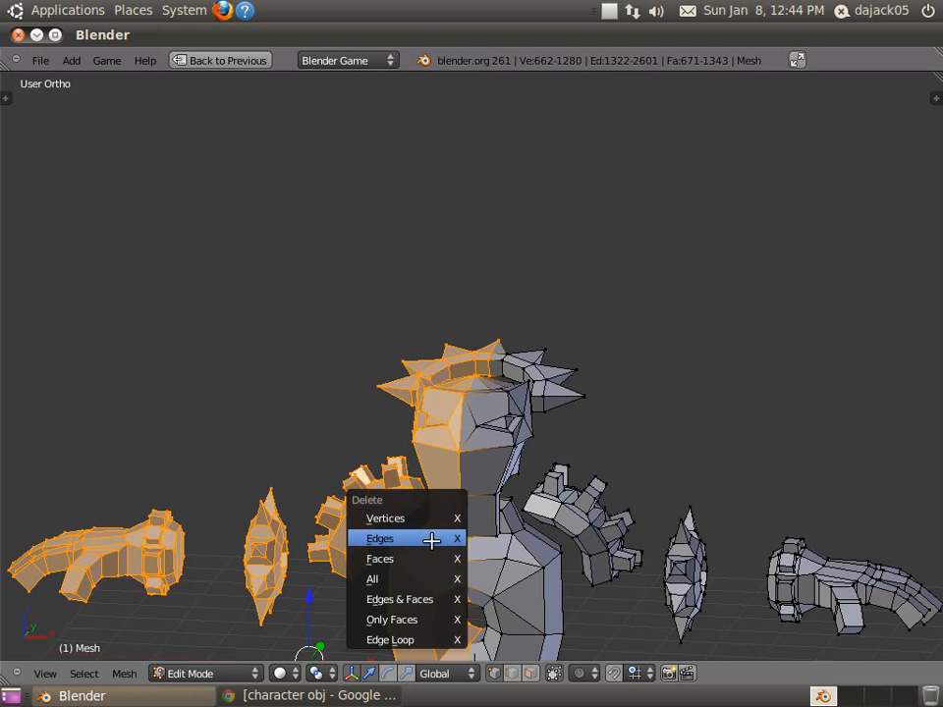
key(x)
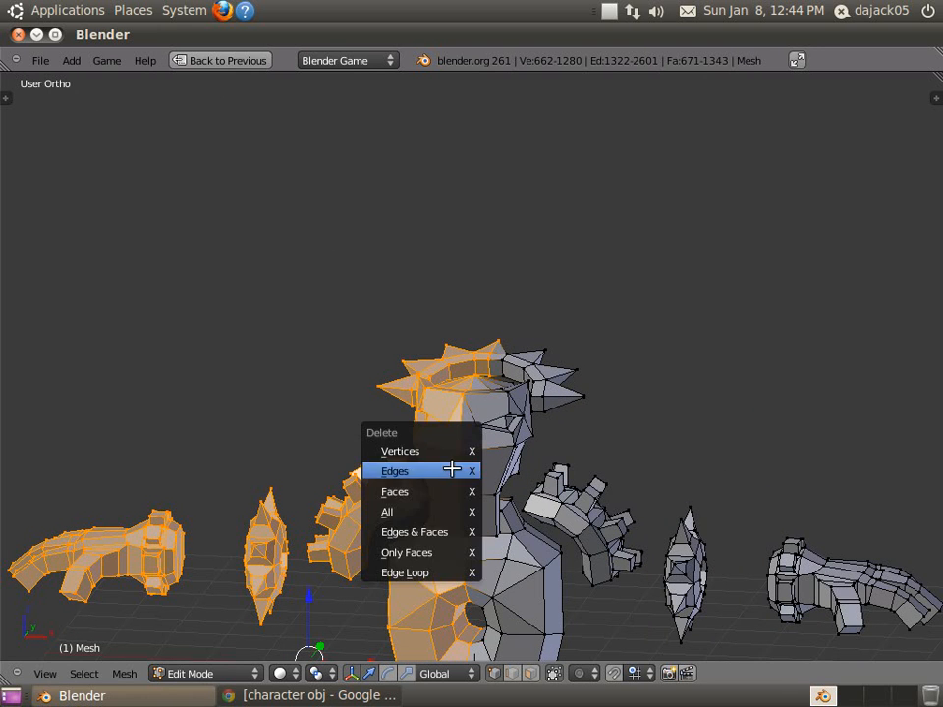
click(448, 471)
middle_drag(444, 480, 665, 521)
key(Tab)
scroll(663, 519, down, 2)
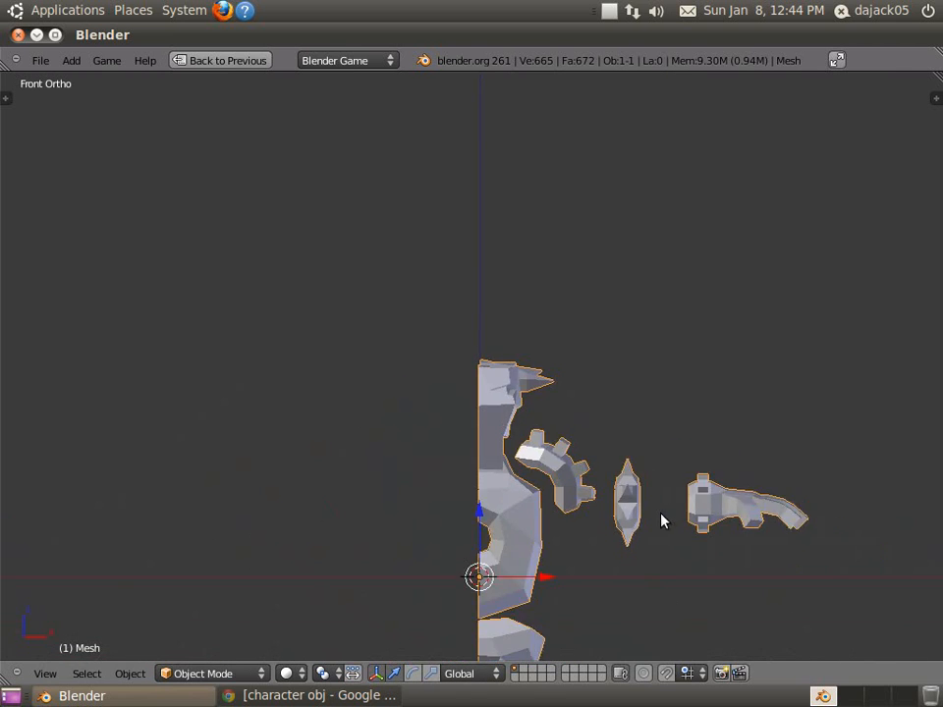
- Add a Mirror modifier on the X axis to the remaining half with clipping enabled
key(ctrl+Up)
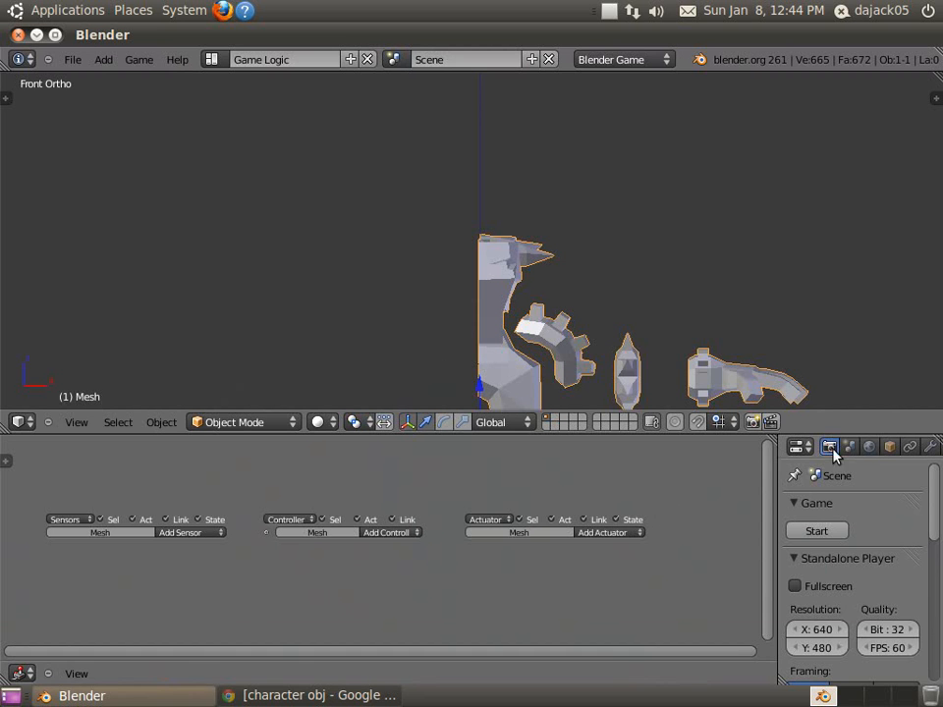
click(932, 448)
click(848, 532)
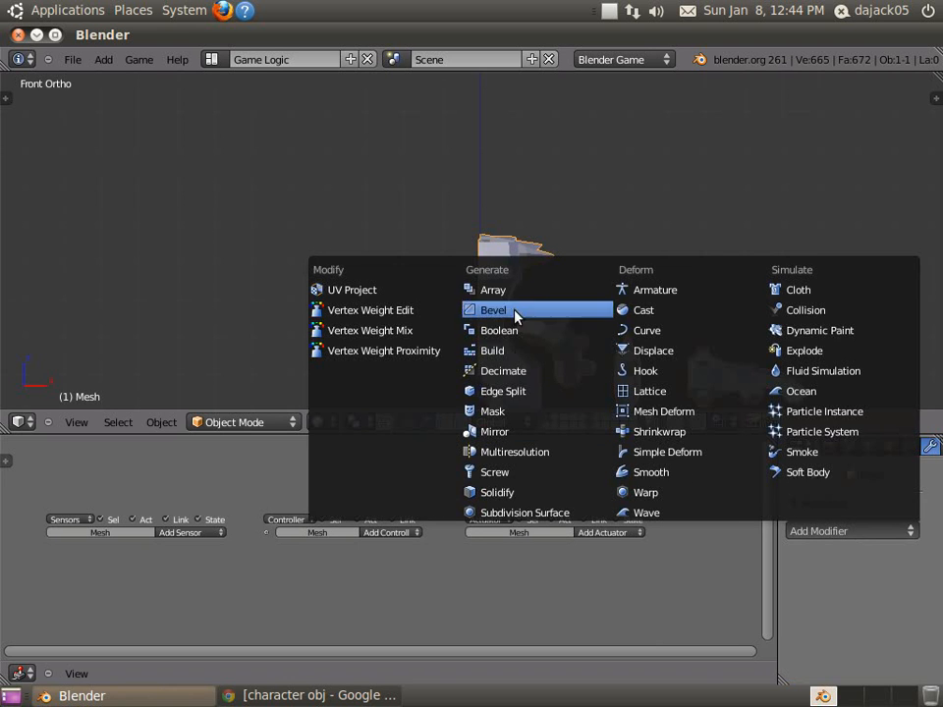
click(518, 432)
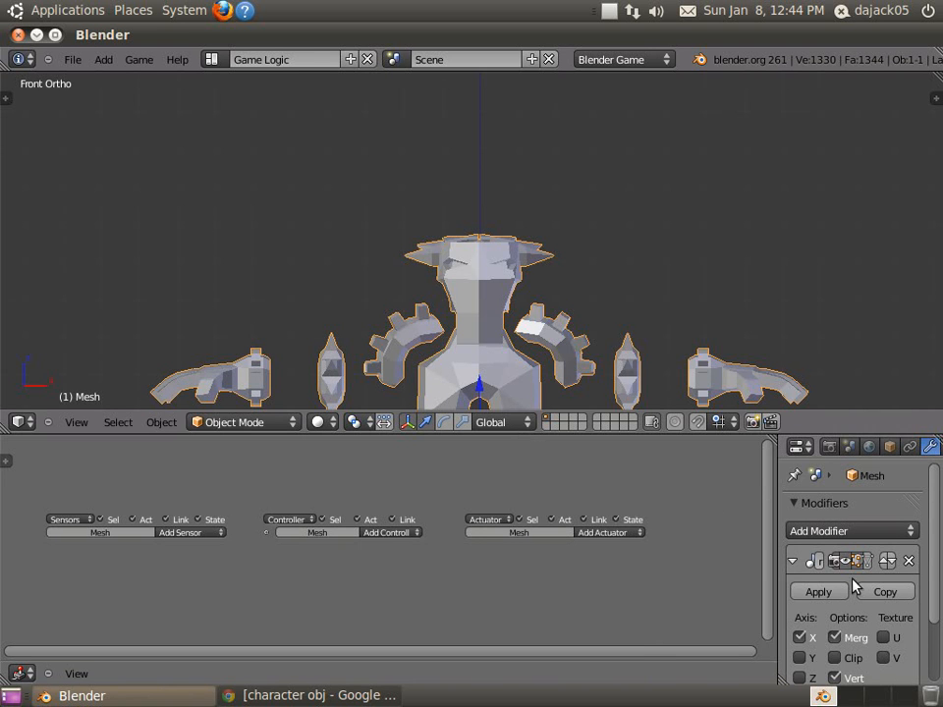
scroll(846, 638, down, 1)
- Select the entire half mesh in Edit Mode and try moving it to test the mirror clipping
key(Tab)
scroll(526, 368, up, 4)
key(a)
key(g)
right_click(633, 377)
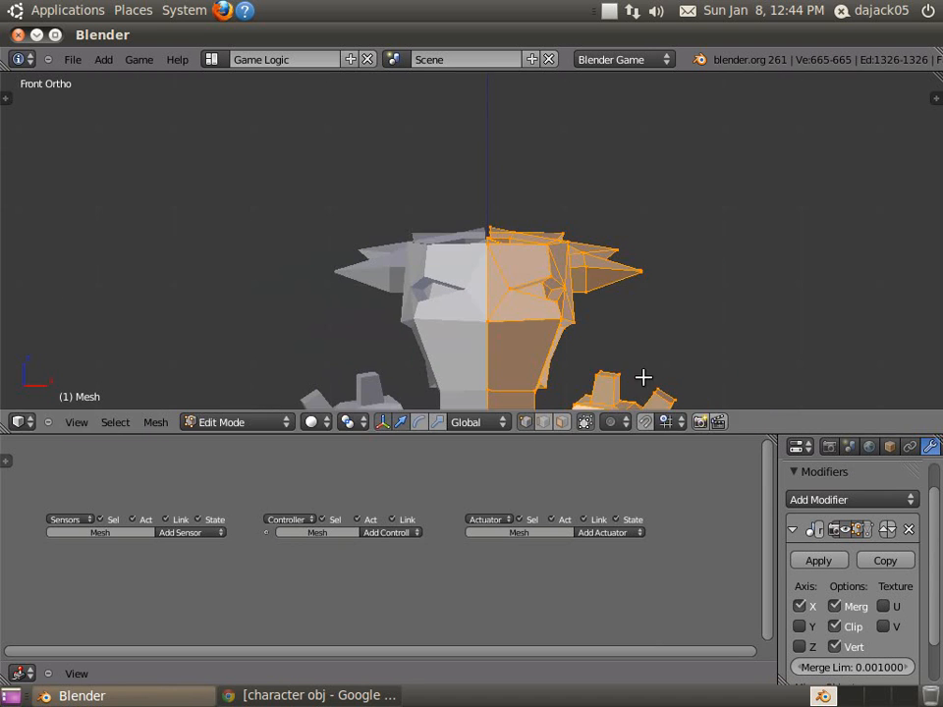
key(g)
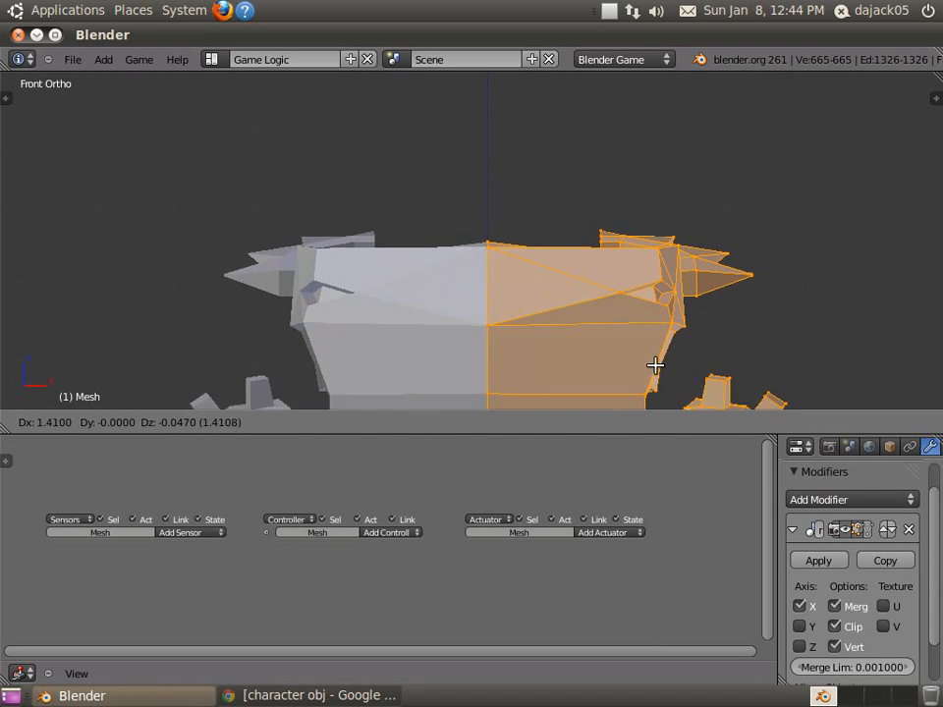
right_click(648, 365)
- Select the crown's open centre edge loop and move it along X onto the mirror plane
scroll(545, 224, up, 6)
middle_drag(543, 204, 545, 219)
alt+right_click(558, 181)
key(z)
key(a)
alt+right_click(554, 178)
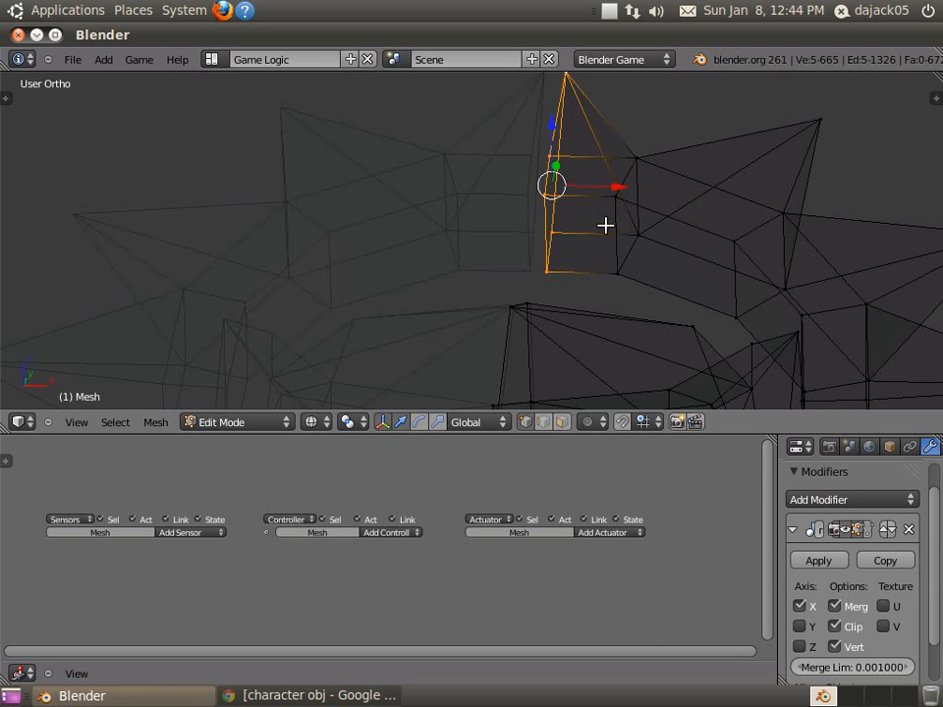
key(z)
drag(610, 187, 494, 176)
scroll(542, 154, down, 1)
scroll(542, 154, down, 1)
key(Tab)
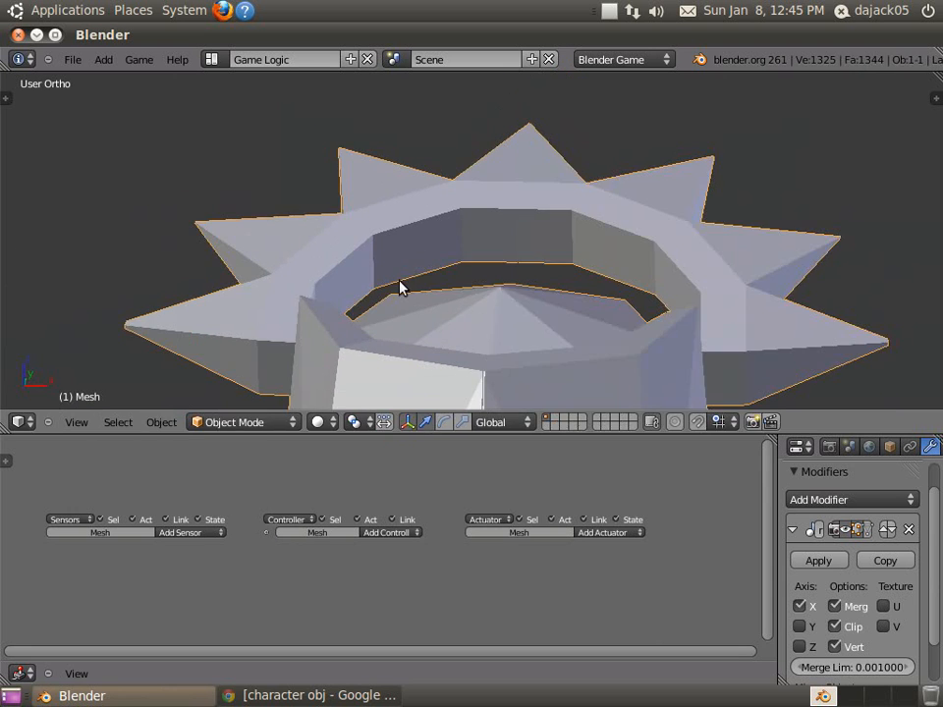
- Nudge the crown's centre edge loop once more in Edit Mode and return to Object Mode
middle_drag(399, 279, 481, 287)
scroll(479, 285, down, 2)
key(Tab)
drag(404, 191, 396, 196)
key(Tab)
- Check the mirrored character as a whole and apply the Mirror modifier
middle_drag(632, 246, 560, 300)
scroll(461, 296, down, 5)
scroll(560, 300, down, 1)
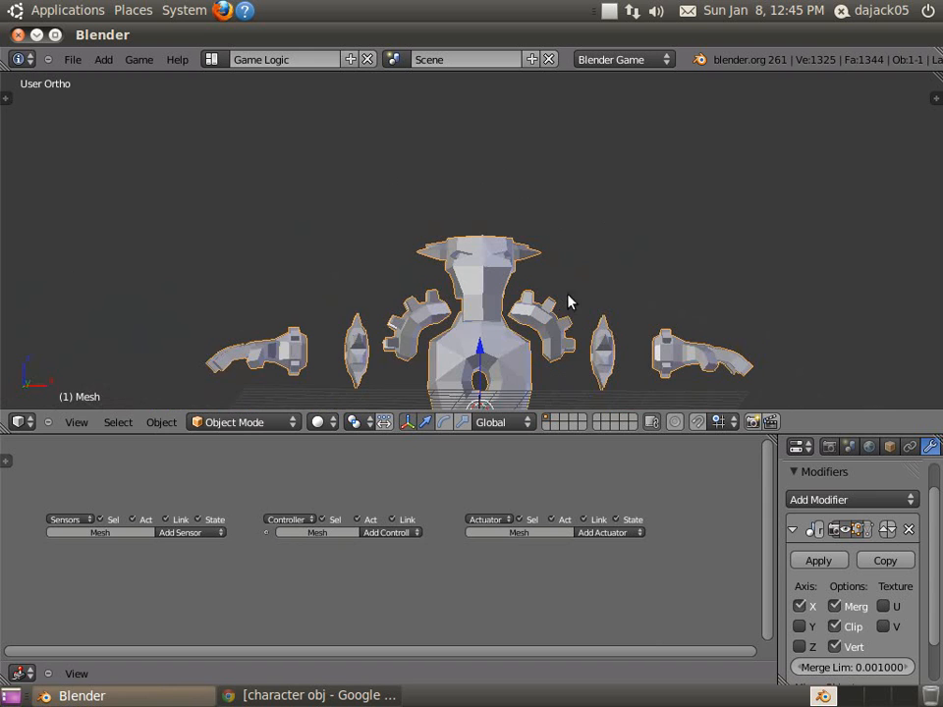
click(813, 558)
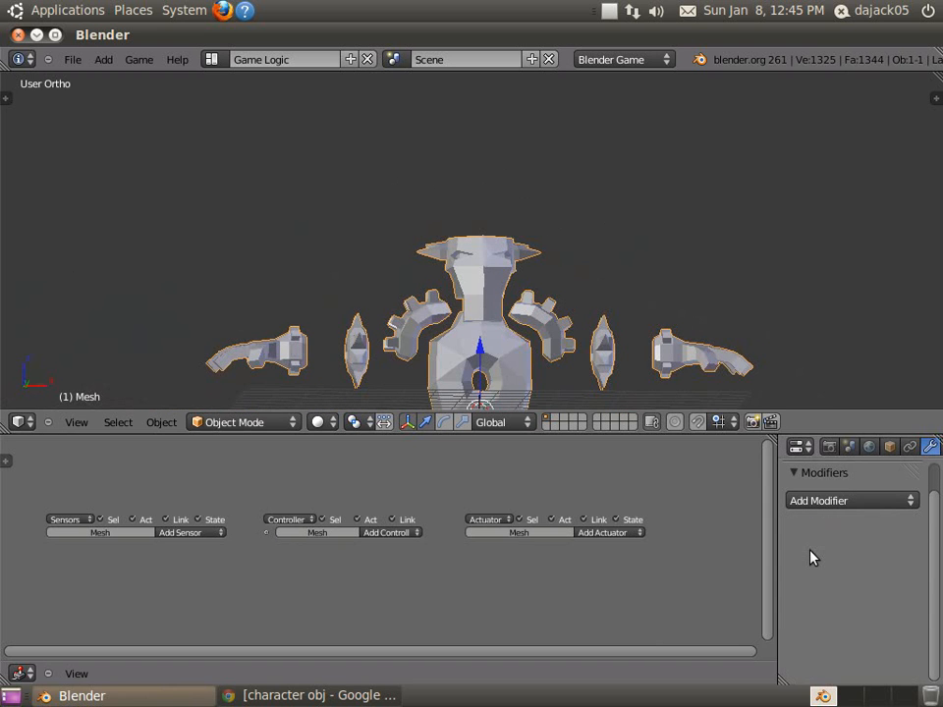
- Run a Specials operation on the whole selected mesh and inspect the jaw's centre seam up close
key(Tab)
key(a)
key(w)
click(536, 347)
scroll(543, 328, up, 5)
shift+middle_drag(564, 376, 593, 168)
scroll(594, 168, up, 6)
middle_drag(712, 249, 682, 282)
shift+middle_drag(467, 396, 575, 255)
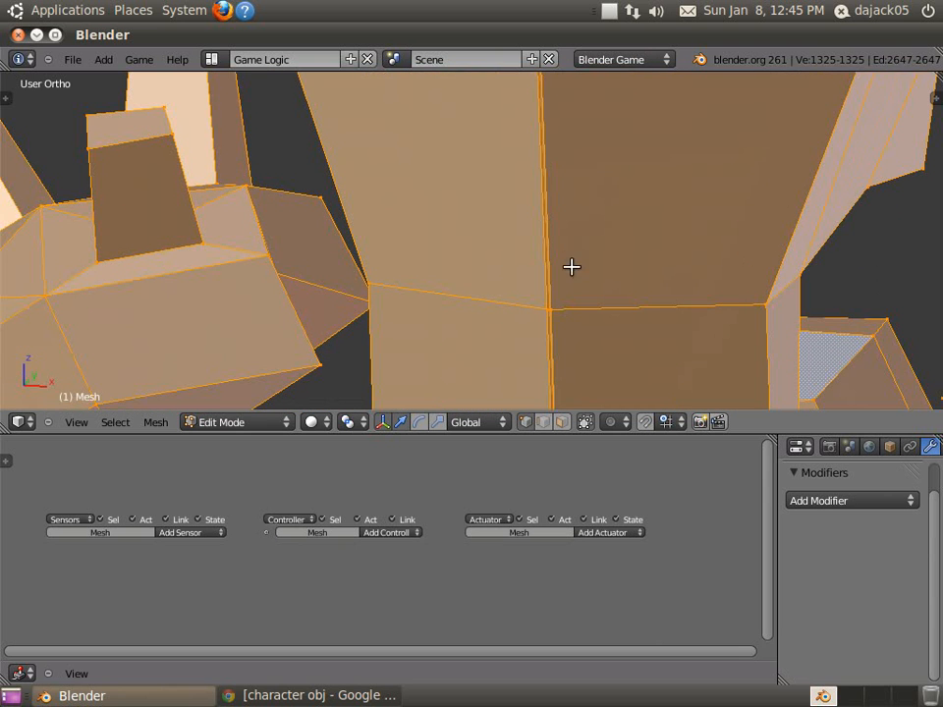
right_click(555, 310)
scroll(586, 324, down, 4)
- Undo the mirroring, the half deletion and the crown loop cut to restore the full mesh
key(Tab)
key(ctrl+z)
key(ctrl+z)
key(ctrl+z)
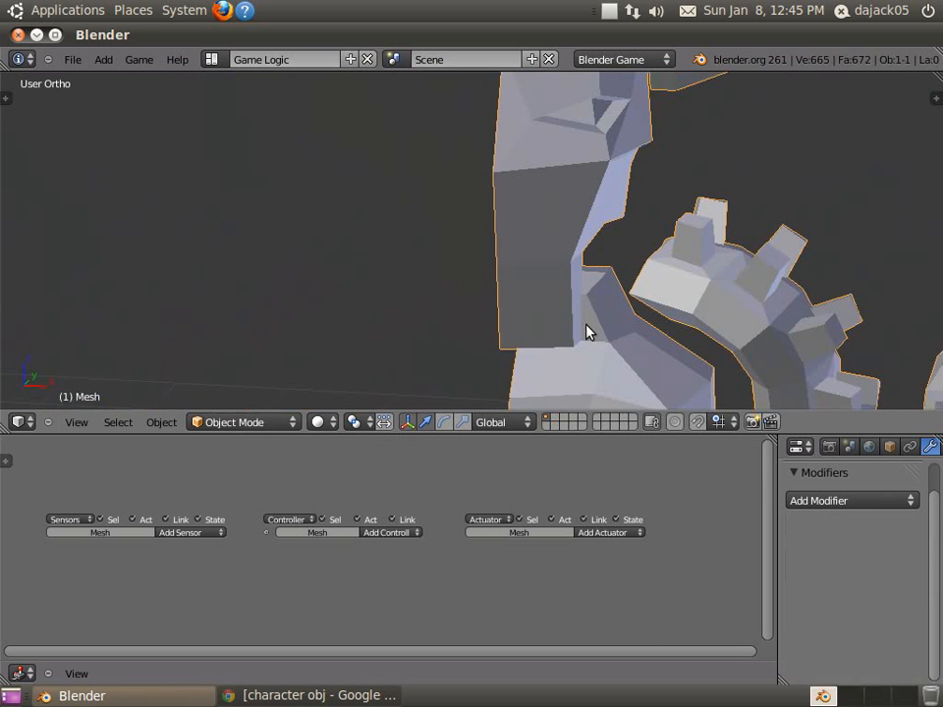
scroll(575, 314, down, 3)
key(Tab)
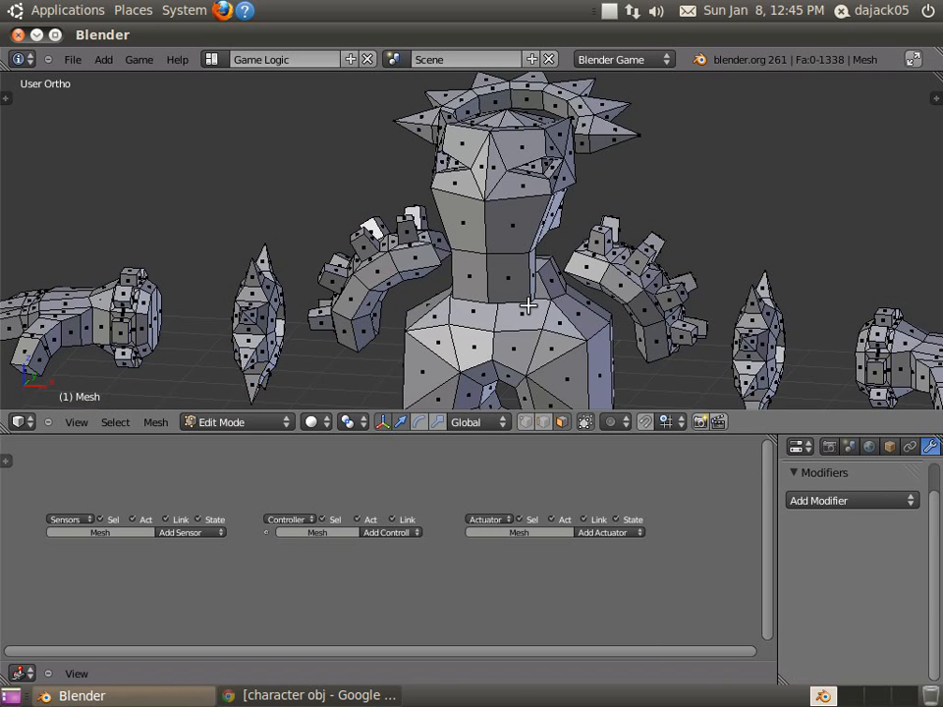
- Return to Object Mode and view the restored character from the front with the 3D view maximized
key(Tab)
middle_drag(527, 306, 580, 226)
key(KP_1)
scroll(575, 255, down, 2)
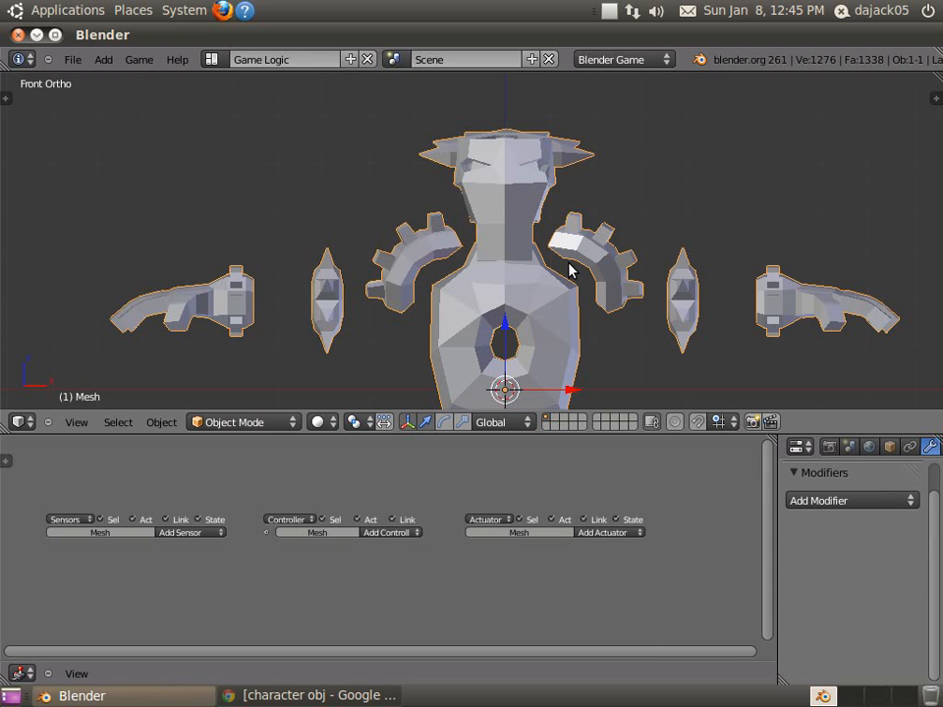
scroll(624, 312, down, 4)
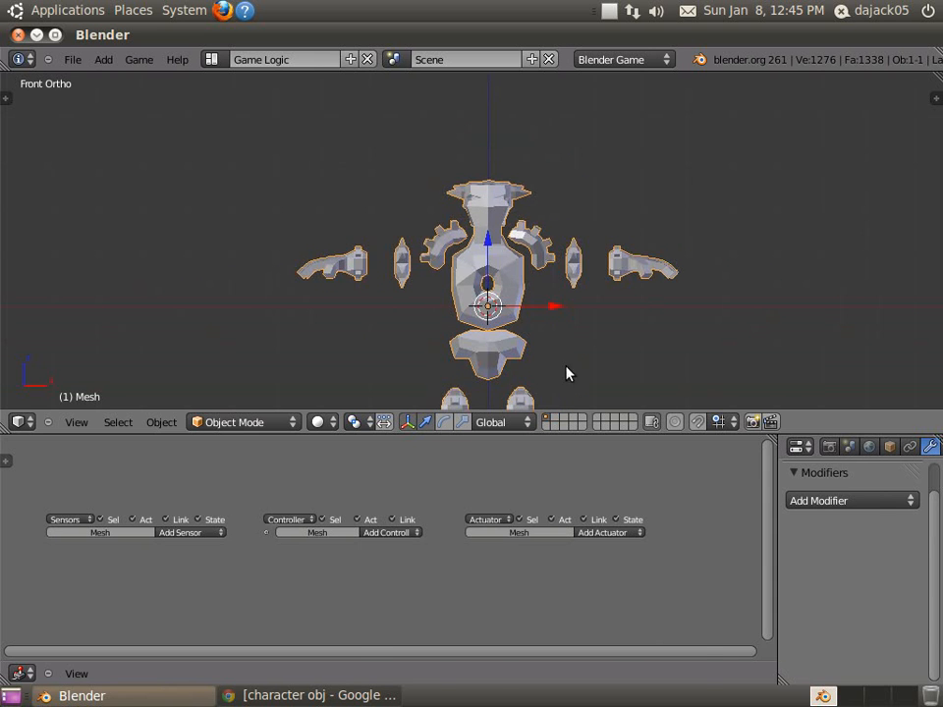
key(ctrl+Up)
key(ctrl+Up)
key(ctrl+Up)
key(ctrl+Up)
key(ctrl+Up)
key(ctrl+Up)
key(ctrl+Up)
key(ctrl+Up)
key(ctrl+Up)
key(ctrl+Up)
key(ctrl+Up)
scroll(506, 391, up, 2)
scroll(507, 393, up, 2)
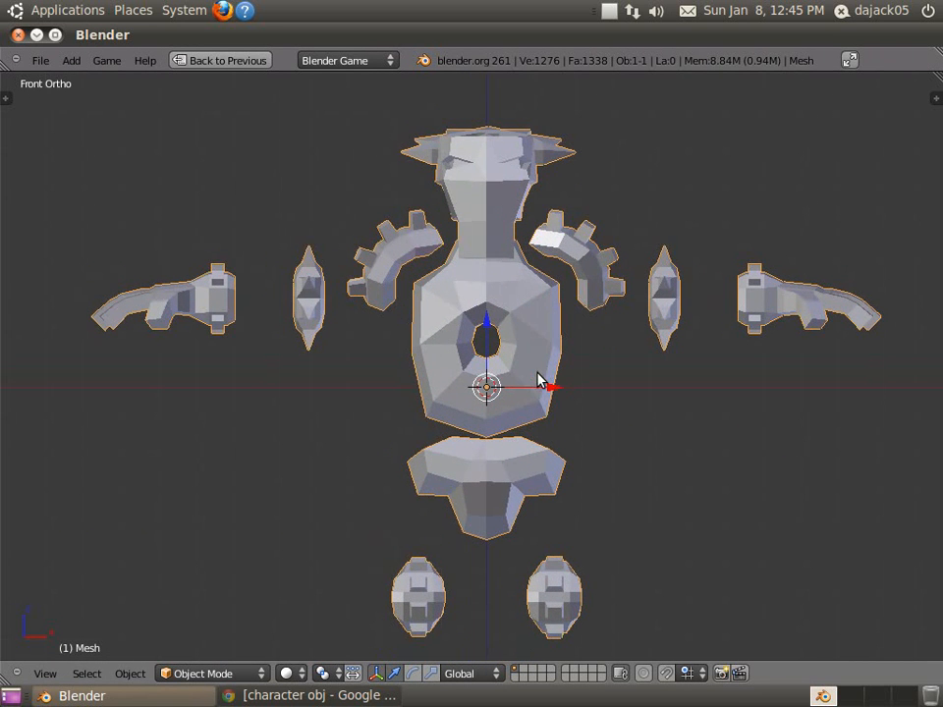
- Add a single-bone armature, show the model in wireframe, and move the bone 2 units down along Z into the pelvis
key(shift+a)
mouse_move(562, 476)
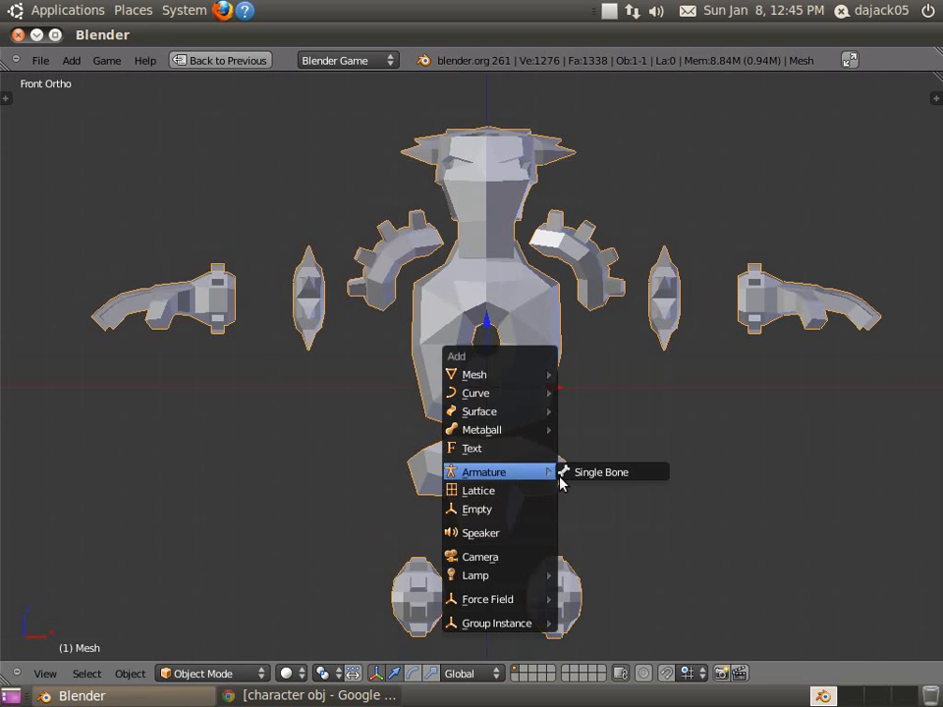
click(614, 474)
key(z)
scroll(505, 358, down, 4)
scroll(505, 358, up, 4)
scroll(496, 339, down, 2)
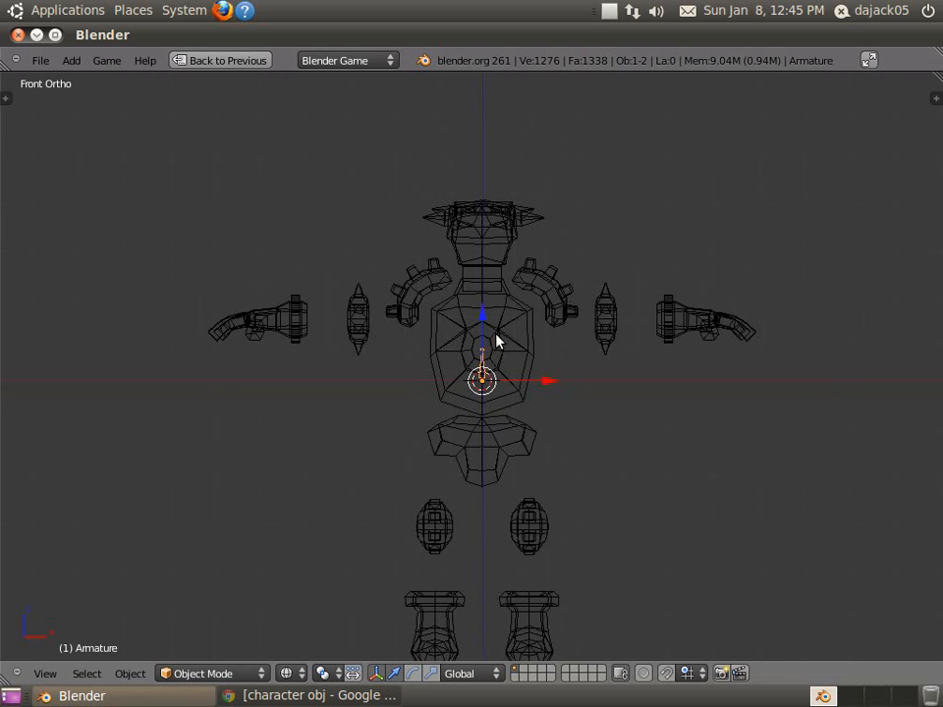
scroll(483, 339, up, 2)
key(g)
key(z)
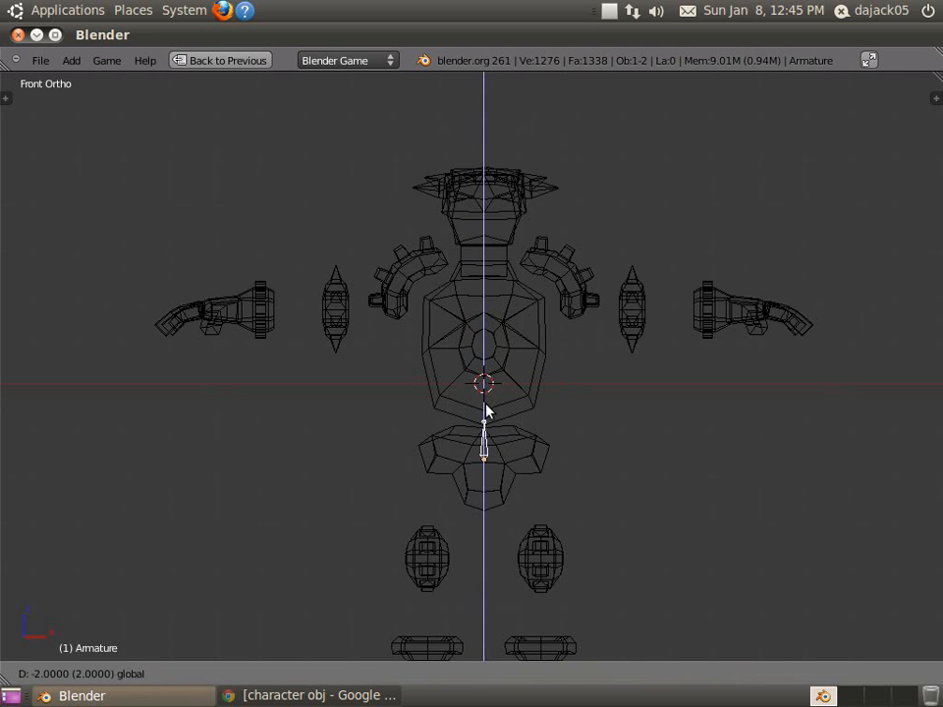
click(485, 410)
- Enter the armature's Edit Mode and raise the bone's tip 4 units along Z to the base of the neck
key(Tab)
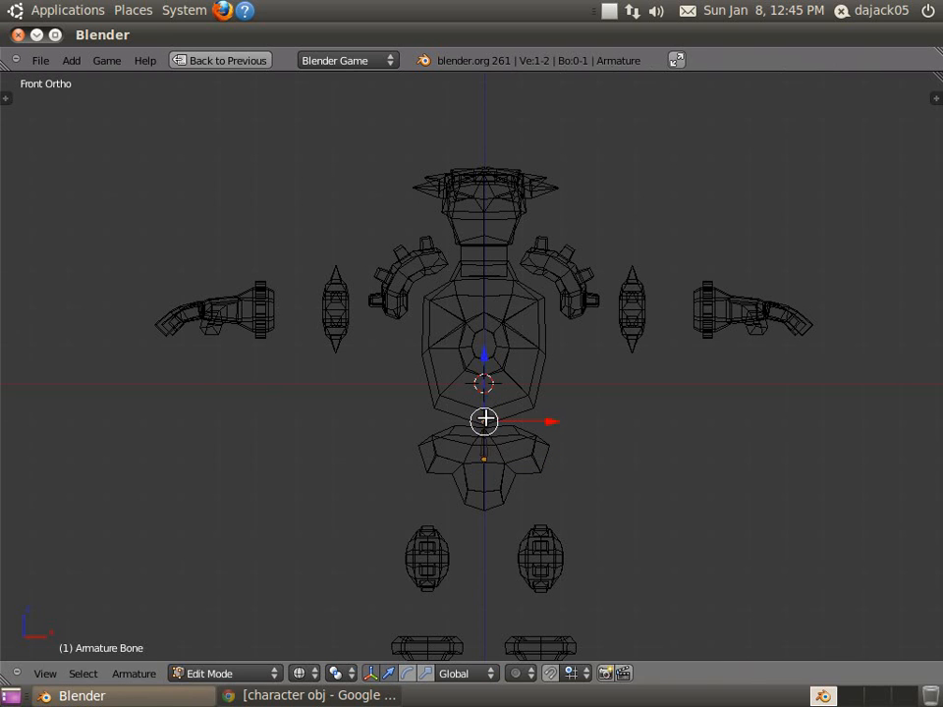
key(g)
key(z)
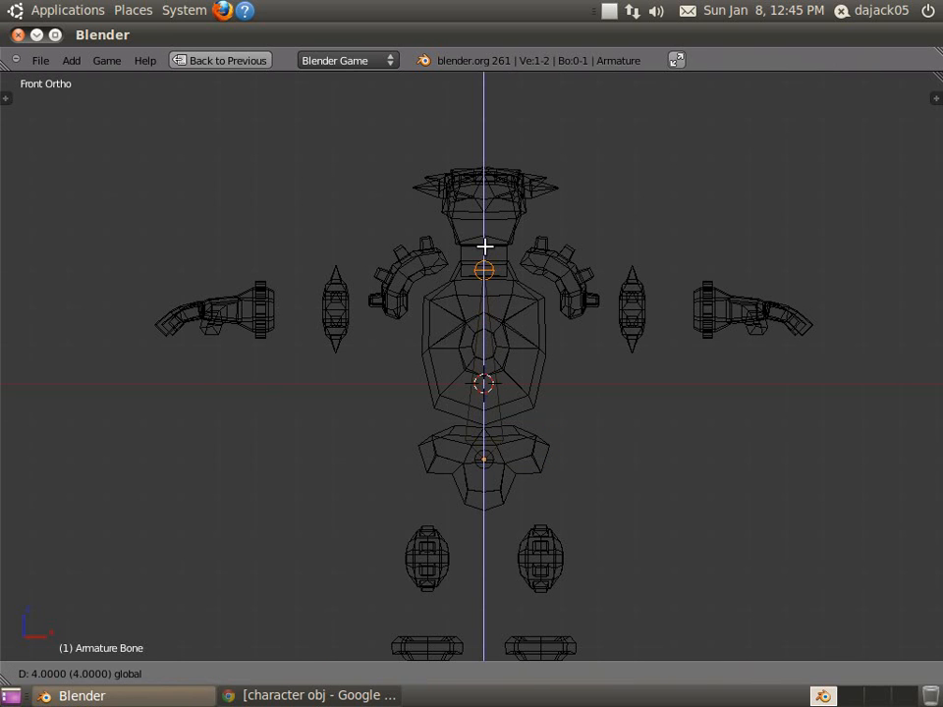
click(491, 266)
scroll(527, 286, up, 3)
key(z)
key(z)
scroll(527, 285, down, 2)
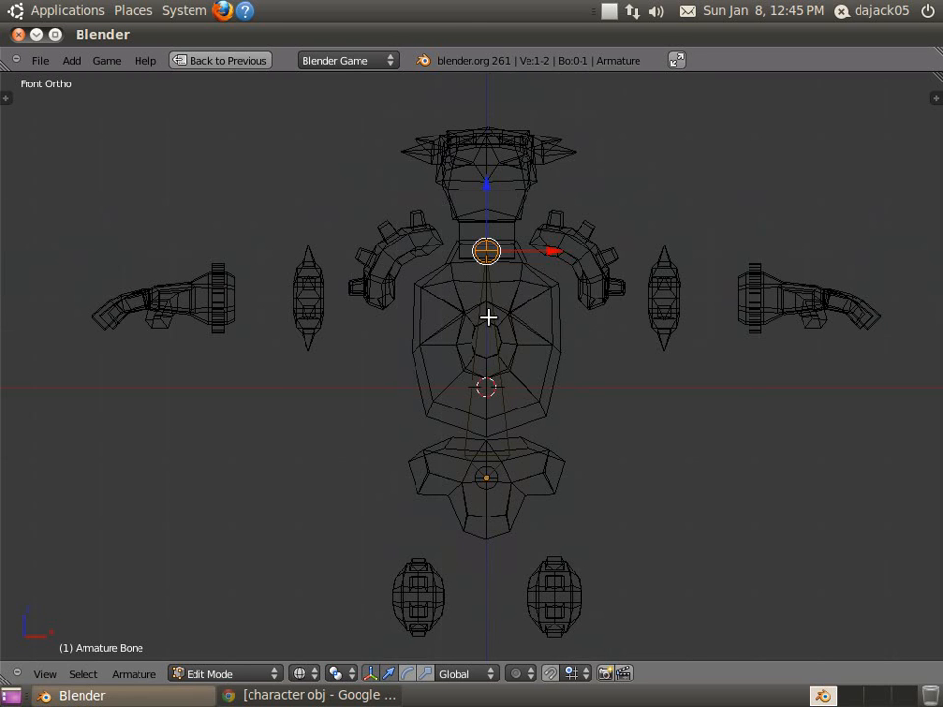
- Extrude a new bone from the spine bone's upper tip, leaving its end at the starting point
right_click(489, 382)
scroll(502, 335, up, 1)
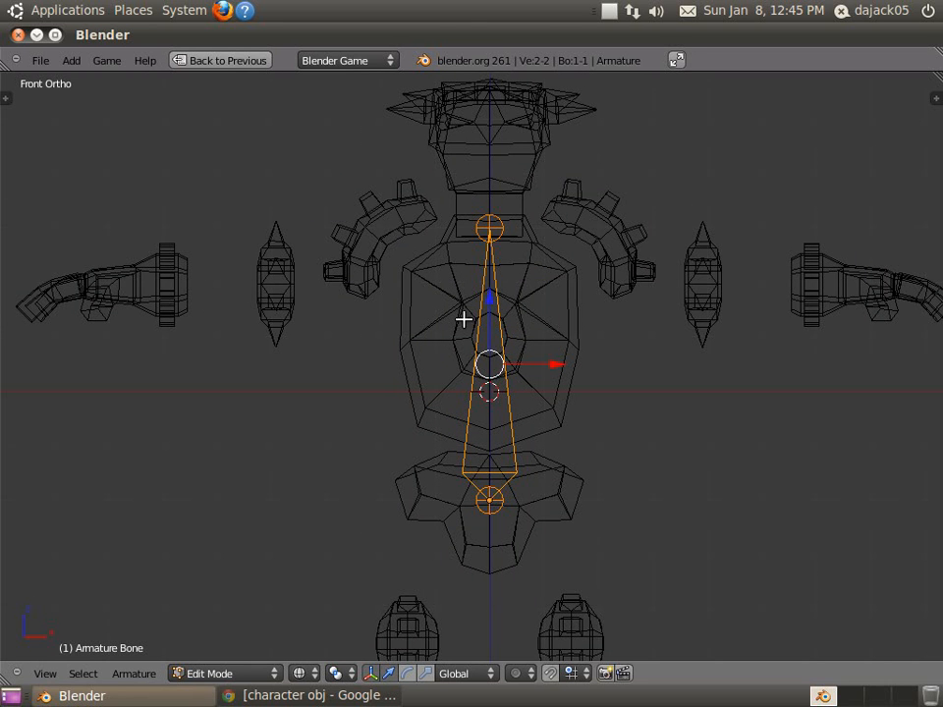
right_click(501, 231)
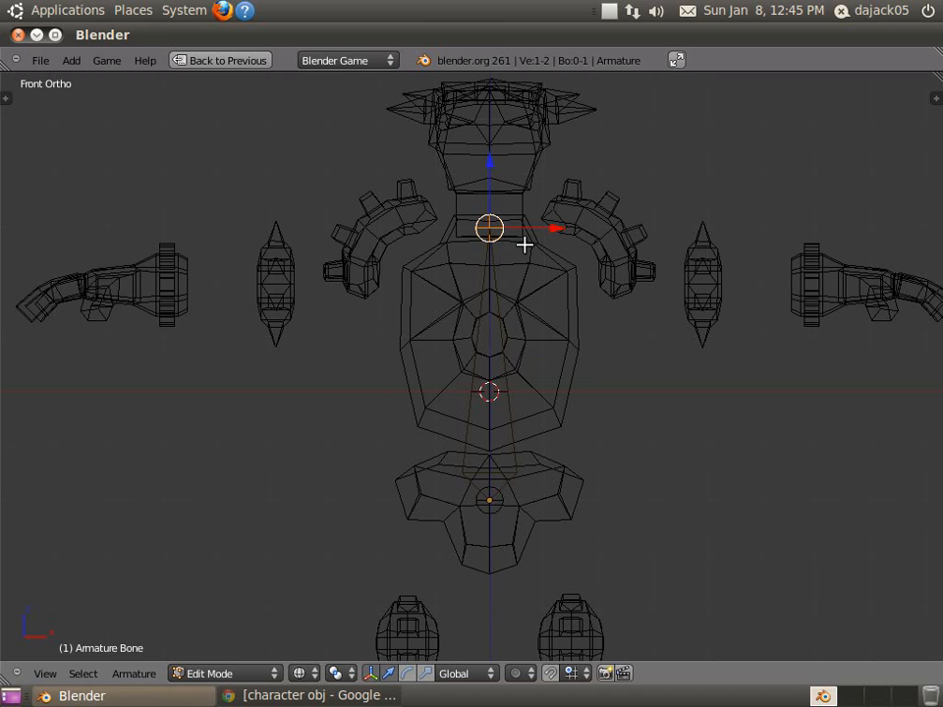
shift+middle_drag(555, 266, 505, 267)
key(e)
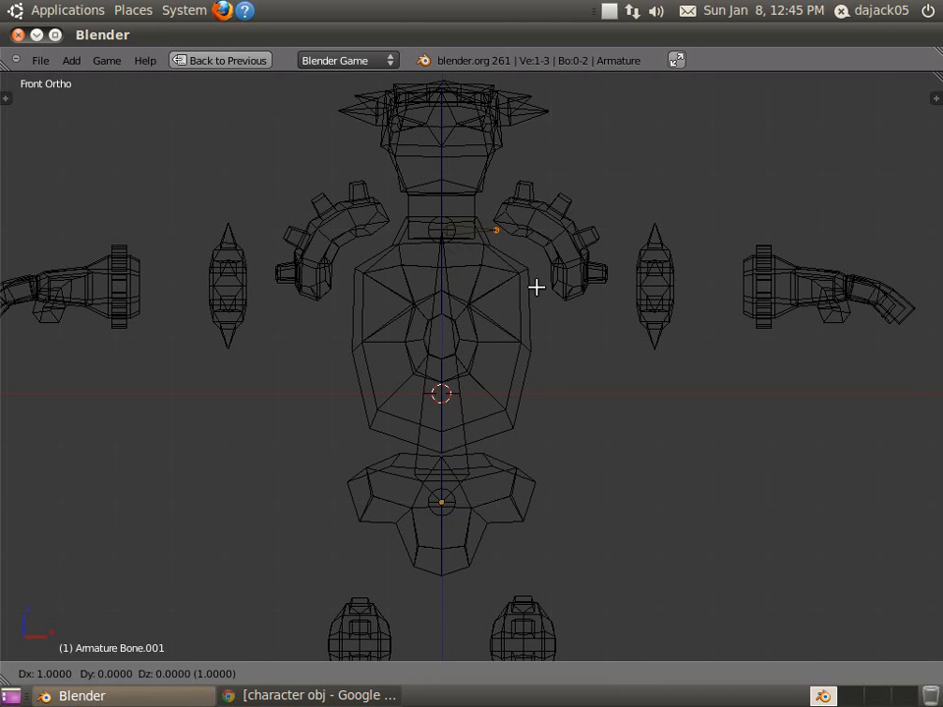
key(Escape)
key(g)
key(x)
key(Escape)
key(g)
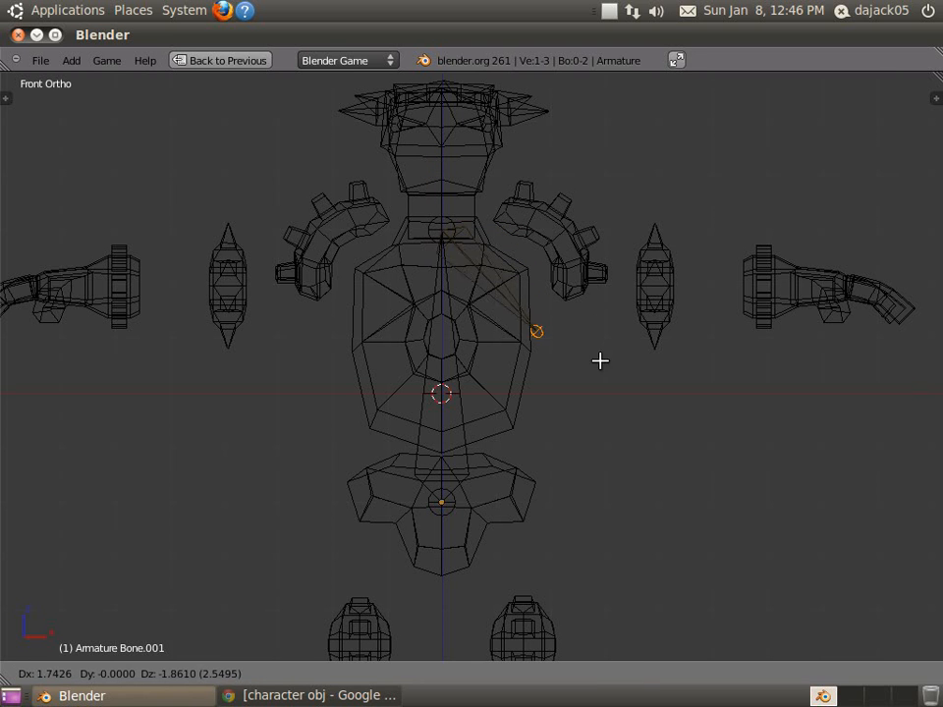
key(Escape)
key(z)
mouse_move(583, 398)
middle_down()
mouse_move(552, 339)
mouse_move(499, 377)
mouse_move(392, 370)
mouse_move(396, 429)
middle_up()
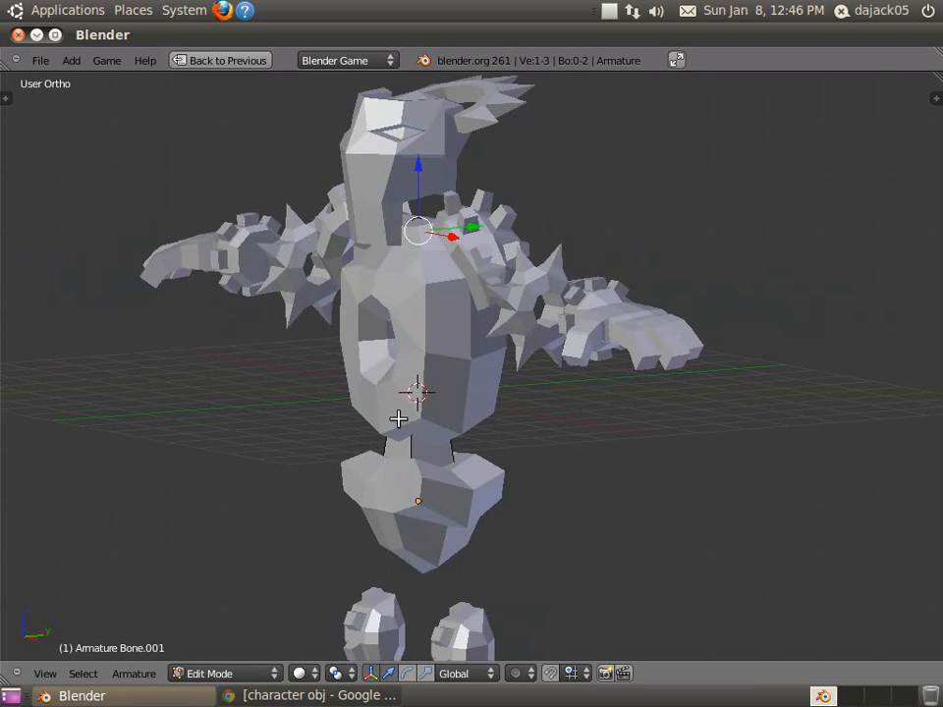
key(KP_1)
key(g)
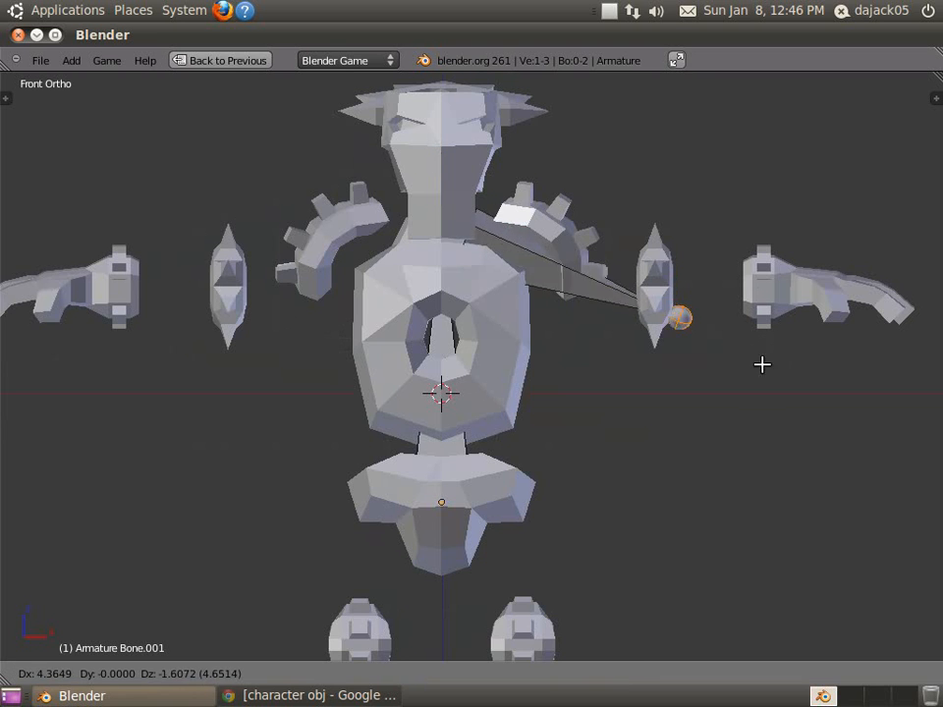
right_click(613, 349)
key(z)
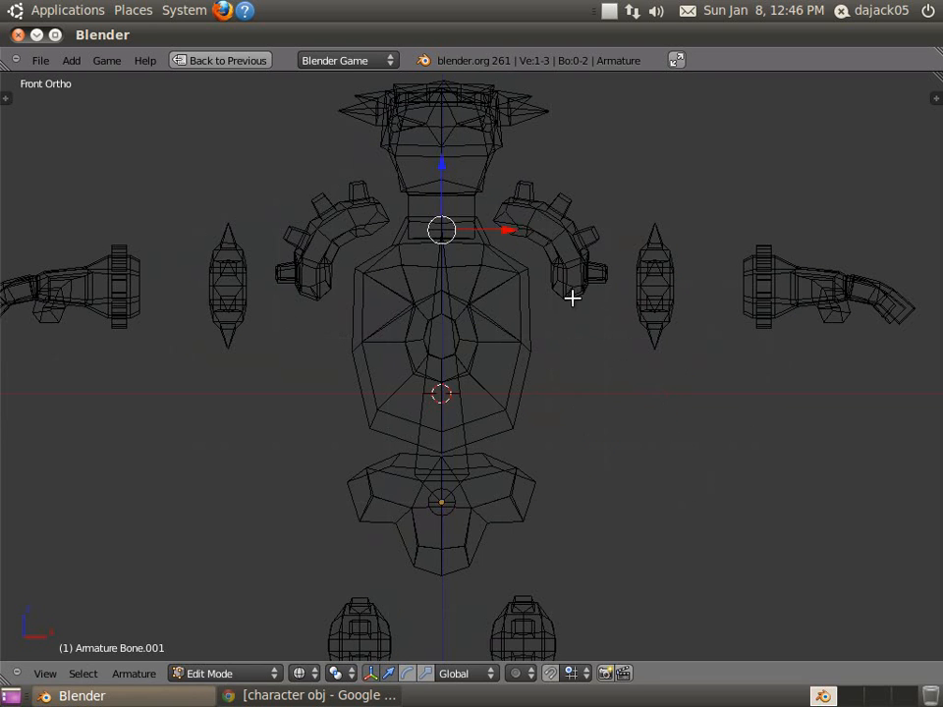
- Move the extruded bone's end out to the torso's shoulder corner on the positive X side
click(587, 244)
key(g)
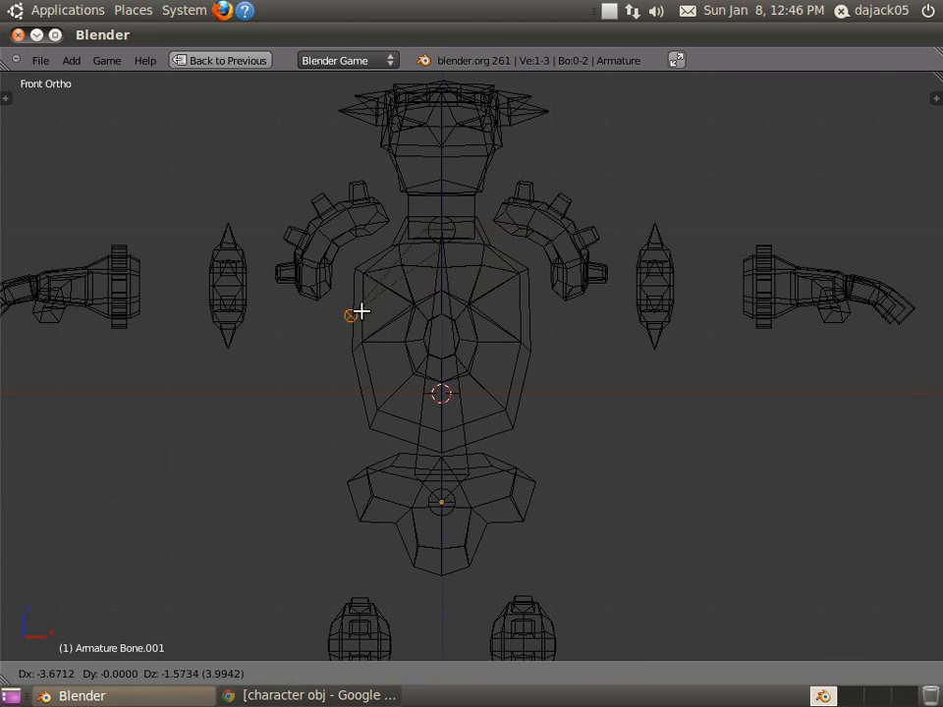
click(486, 282)
key(g)
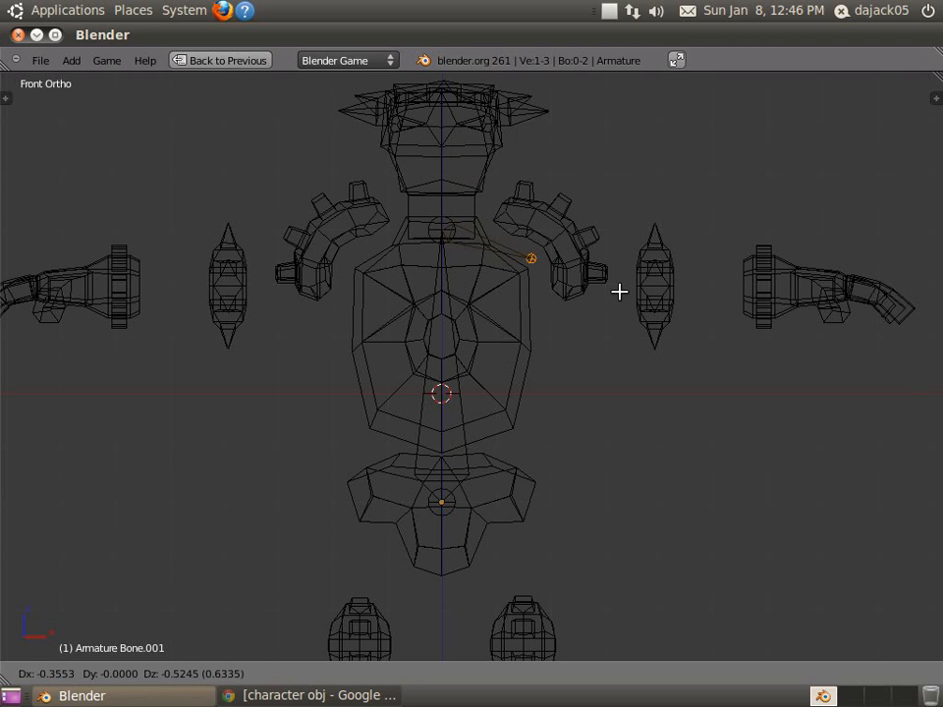
click(619, 293)
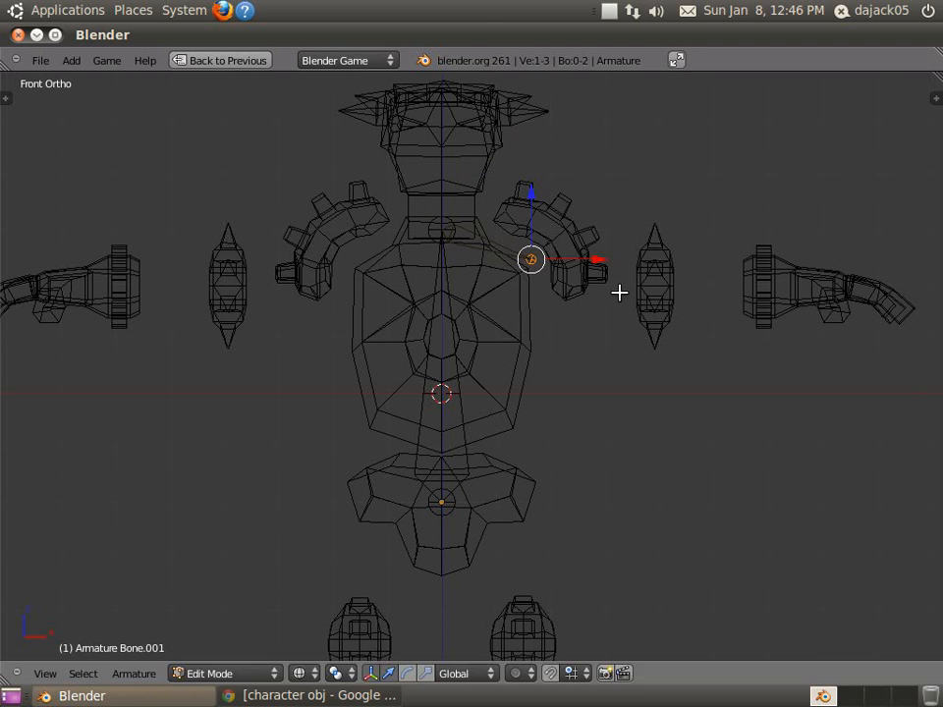
- Duplicate the shoulder bone in place and flip the copy with a scale of -1 along X
right_click(448, 240)
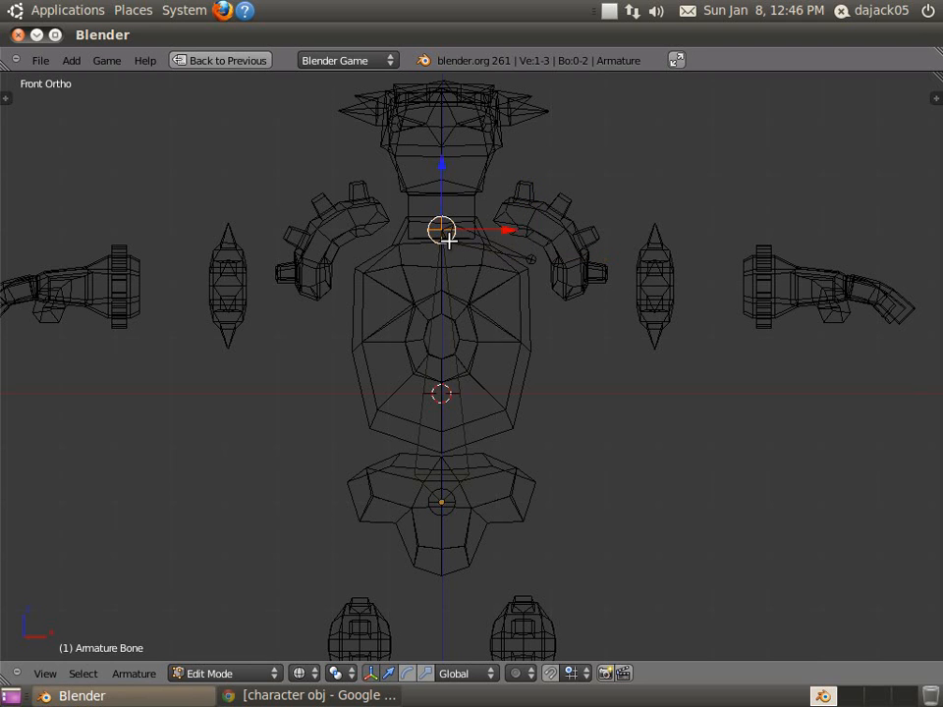
right_click(475, 243)
key(g)
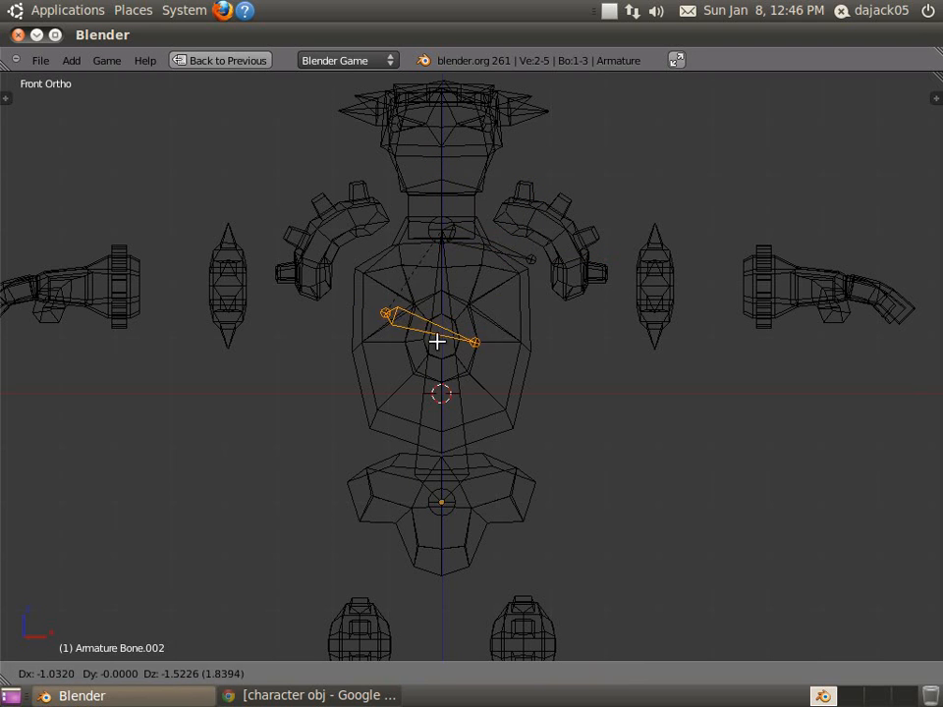
right_click(452, 285)
text(sx)
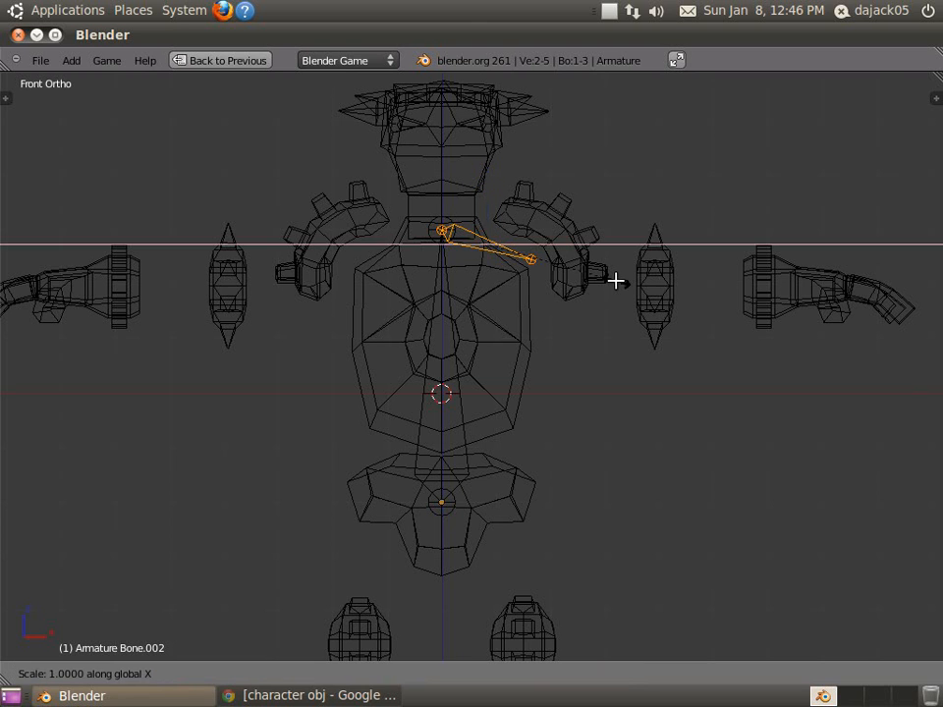
text(-1)
key(Return)
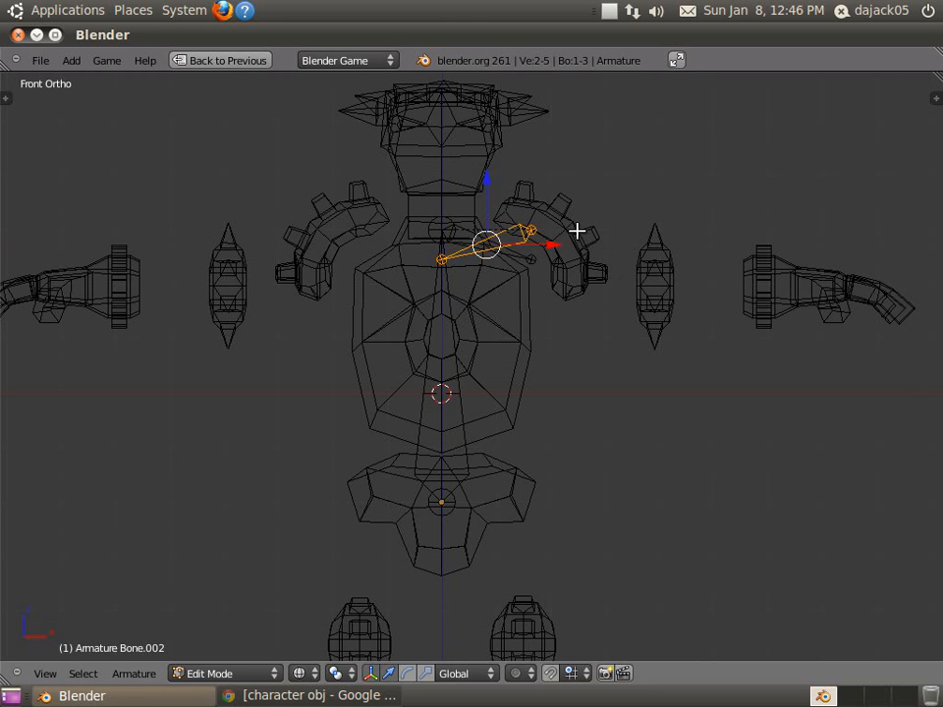
- Move the flipped shoulder bone -2 units along X and align its thick end with the spine bone's upper tip
text(gx)
text(-2.0000 (2.0000) global)
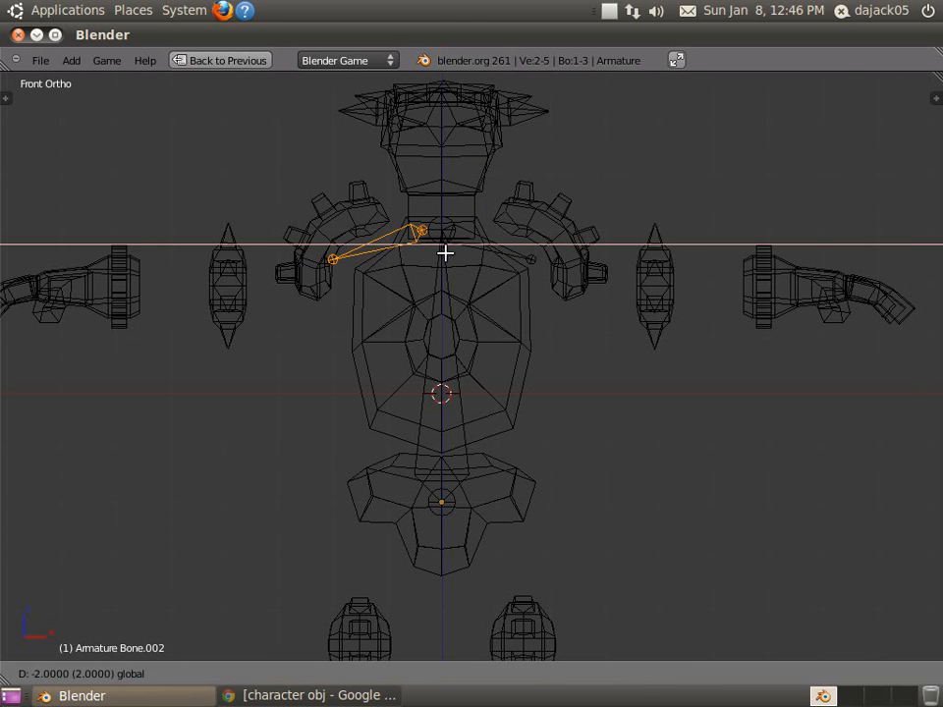
key(Return)
scroll(457, 196, up, 4)
shift+middle_drag(457, 197, 603, 418)
scroll(570, 370, up, 6)
key(g)
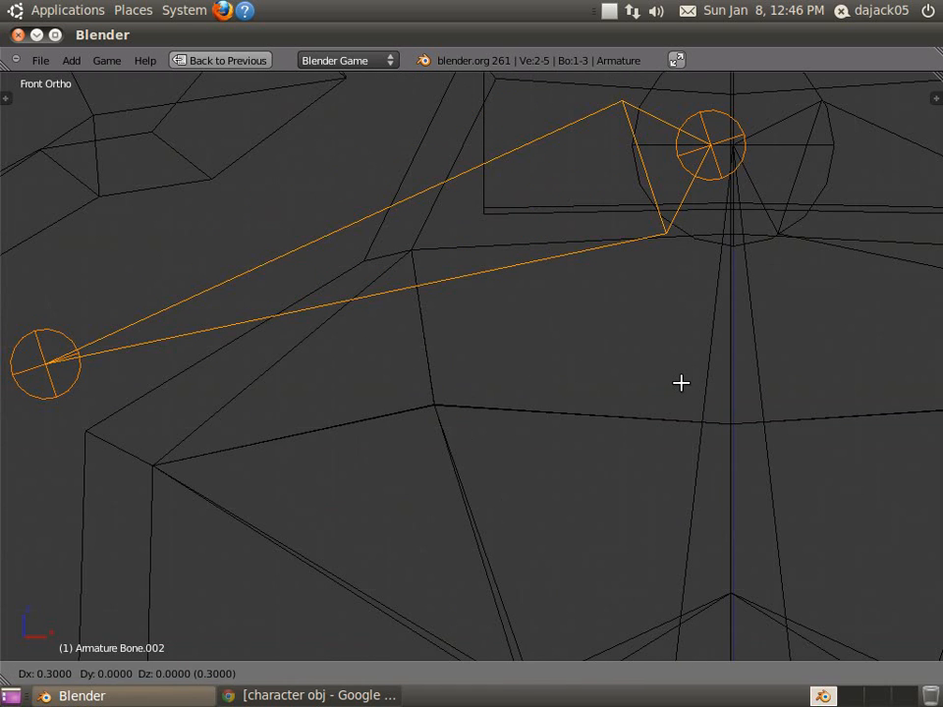
click(682, 383)
key(shift+s)
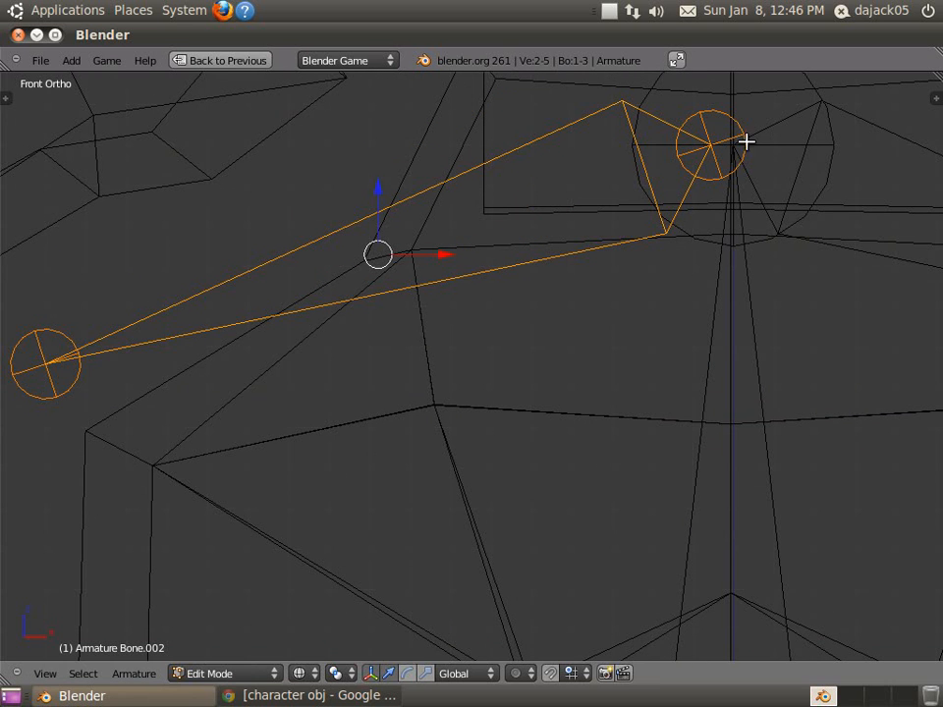
key(g)
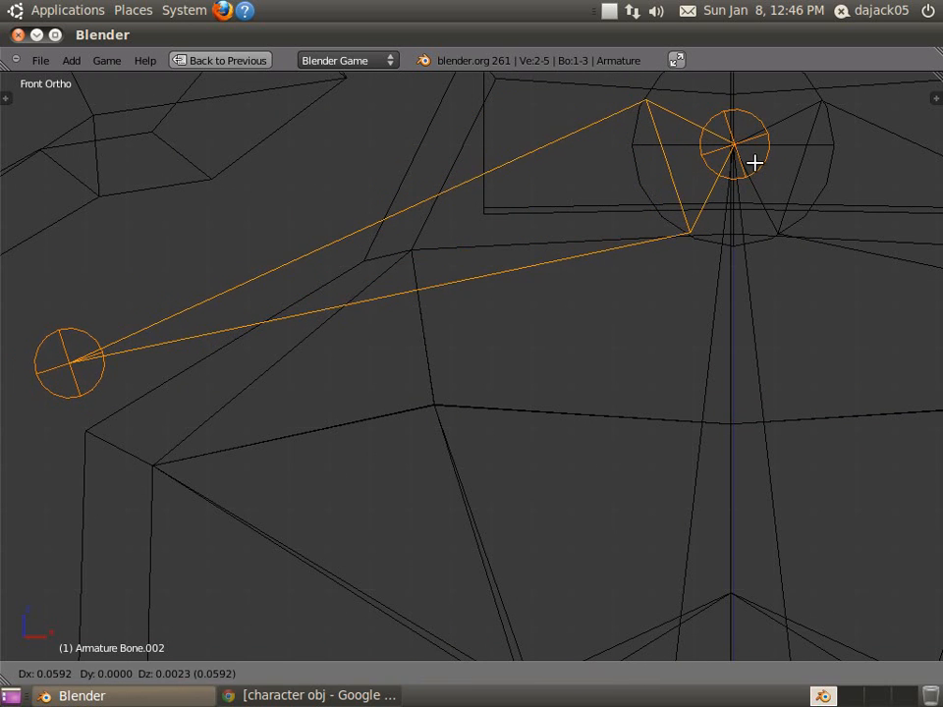
click(753, 162)
scroll(337, 335, down, 3)
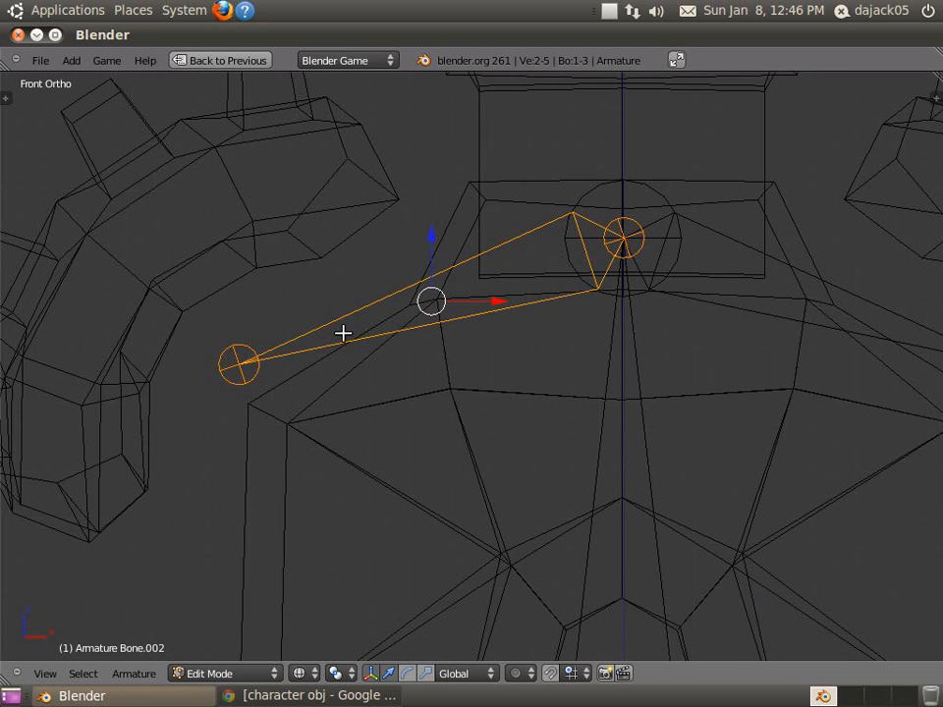
- Parent the flipped shoulder bone to the spine bone as connected, and select the outer ends of both shoulder bones
shift+right_click(624, 346)
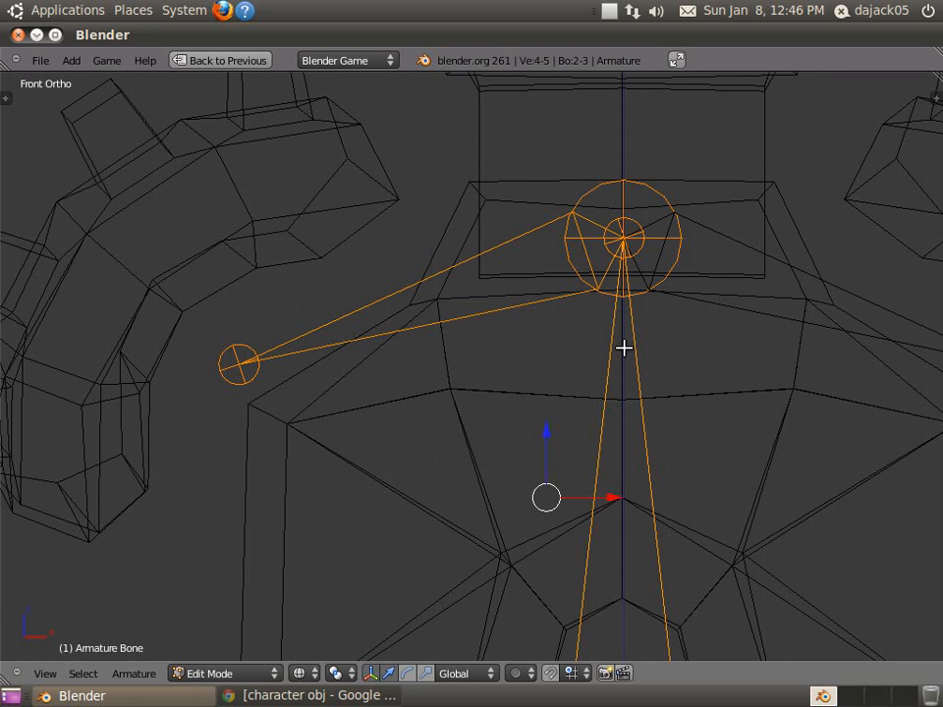
key(ctrl+p)
click(572, 362)
right_click(553, 290)
scroll(585, 364, down, 3)
shift+middle_drag(683, 396, 515, 367)
scroll(589, 357, down, 1)
right_click(609, 348)
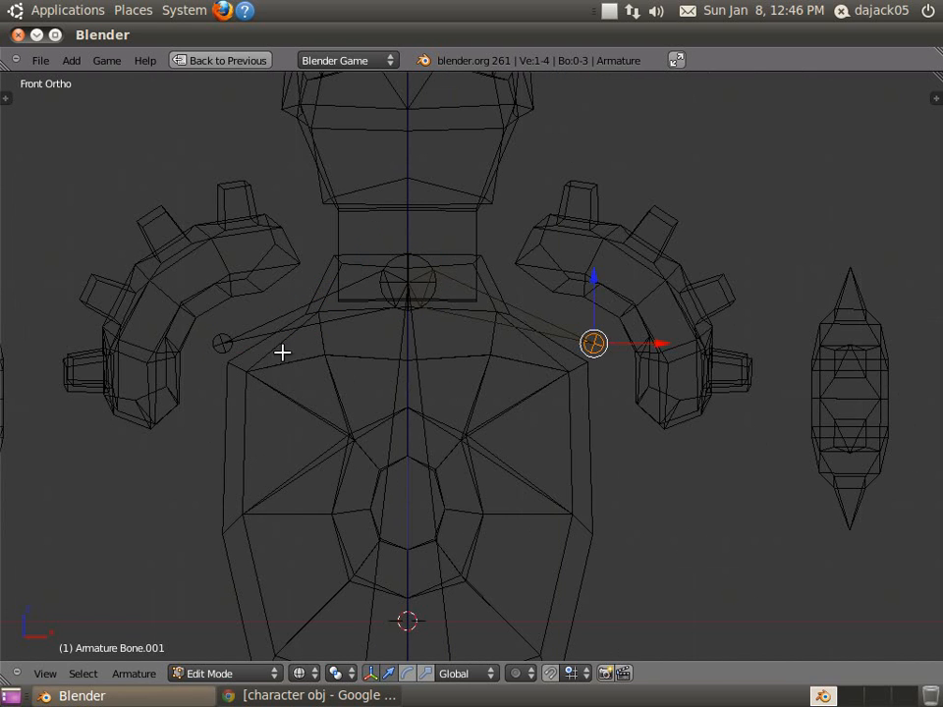
shift+right_click(234, 344)
scroll(412, 364, down, 2)
key(s)
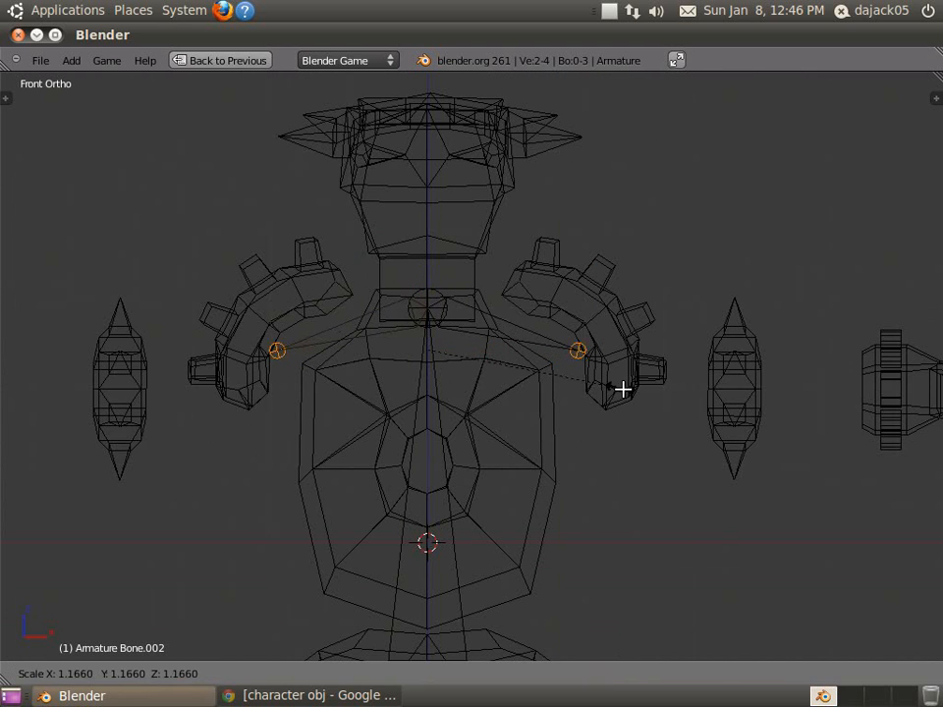
key(Escape)
key(s)
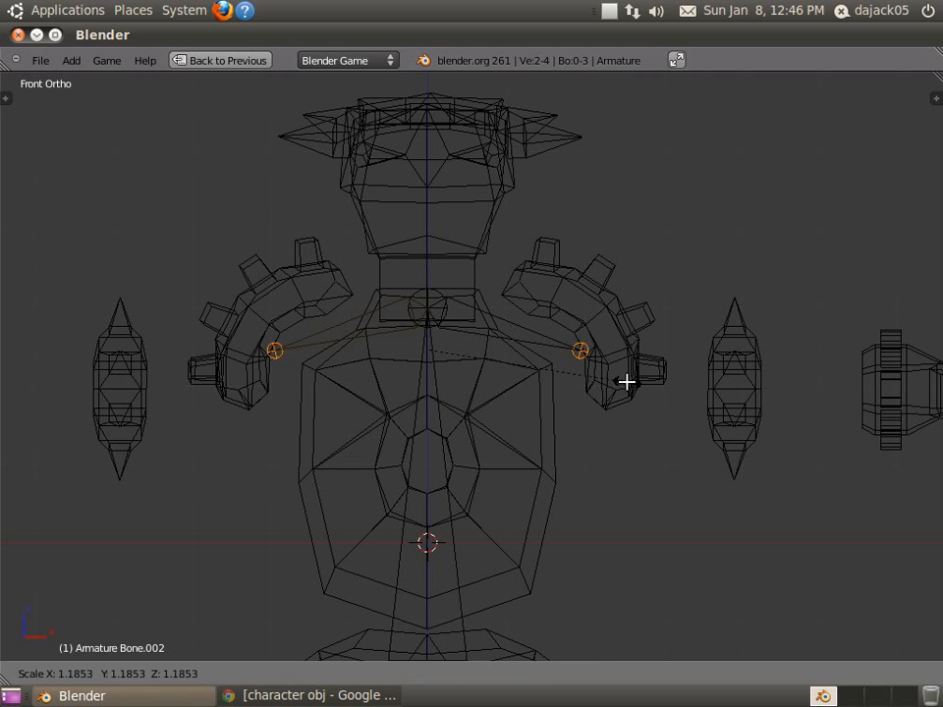
key(Escape)
right_click(559, 354)
key(g)
key(Escape)
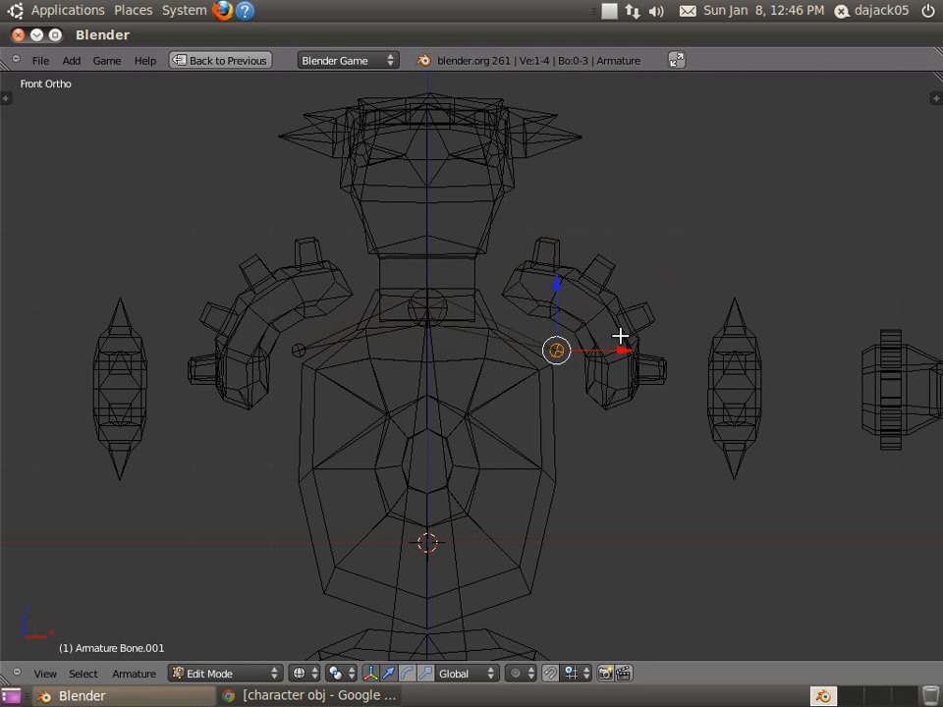
shift+right_click(306, 356)
key(s)
key(Escape)
key(g)
key(z)
key(Escape)
- Extrude upper arm bones from both shoulder ends outward symmetrically to the spiked elbow pads, and lower their ends to the pads' centres
scroll(579, 444, down, 2)
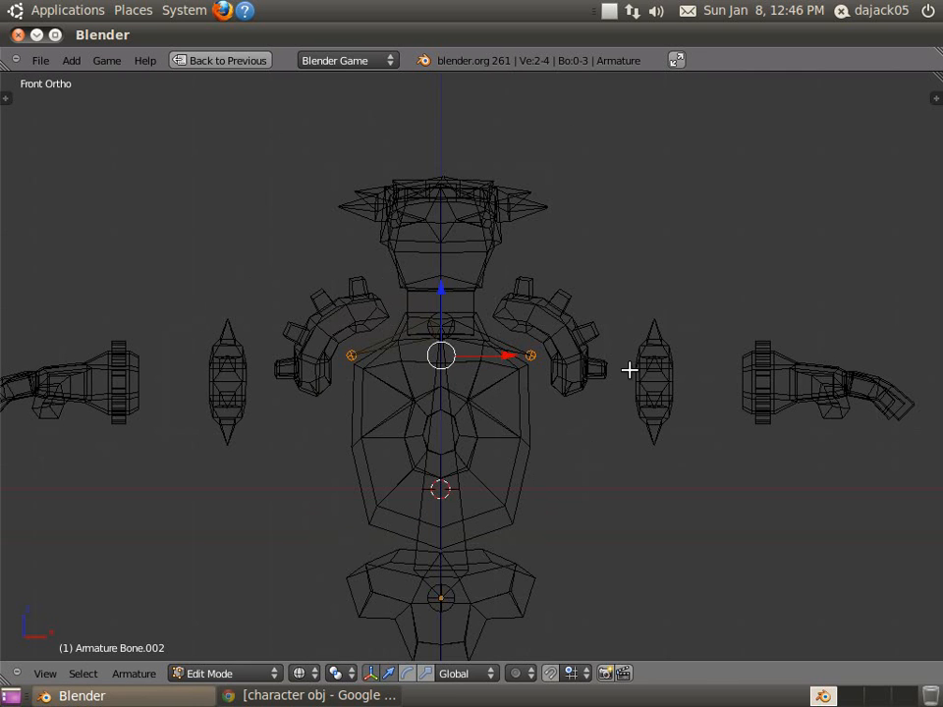
shift+middle_drag(600, 394, 543, 364)
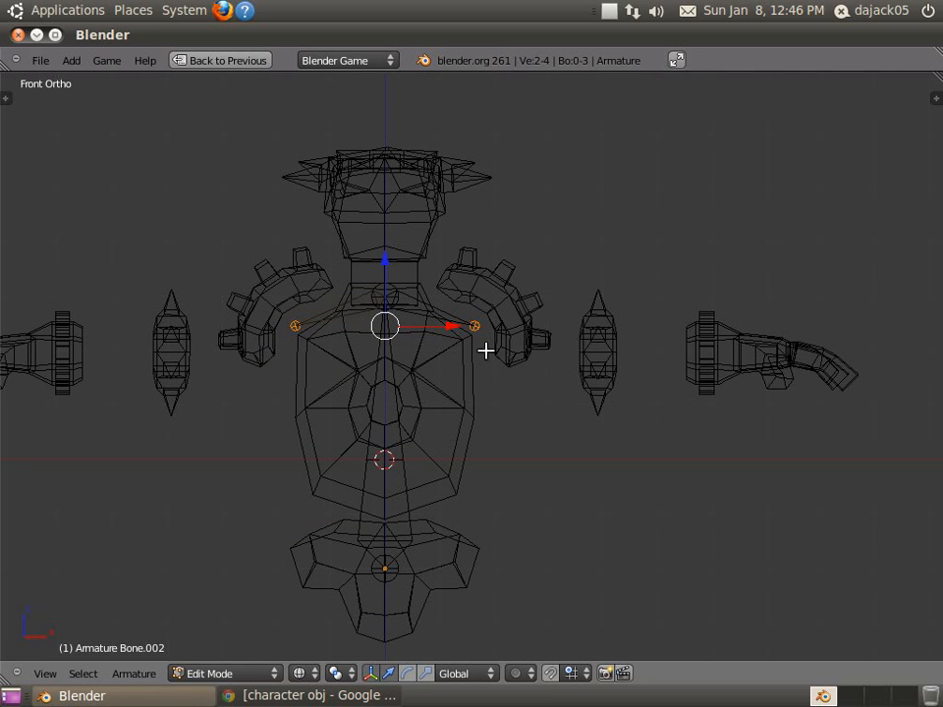
key(g)
key(Escape)
key(s)
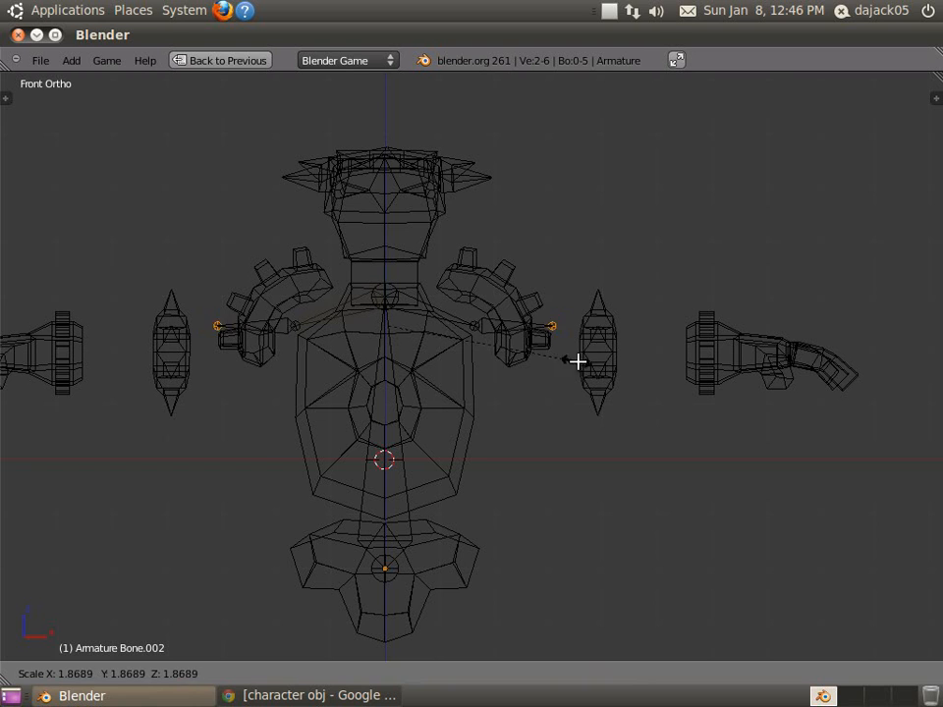
click(626, 375)
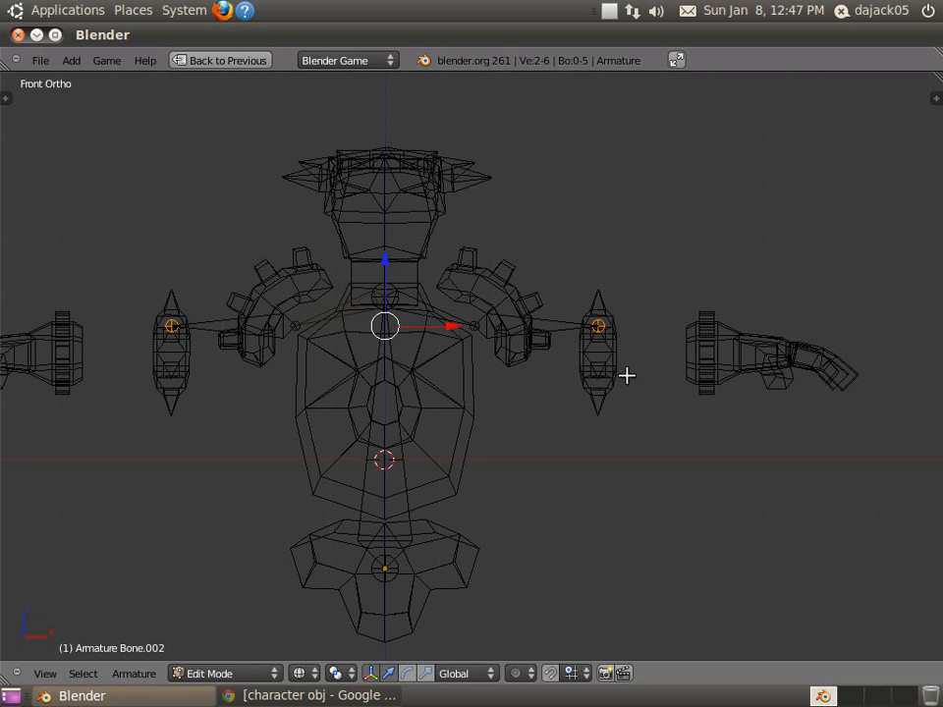
key(g)
key(z)
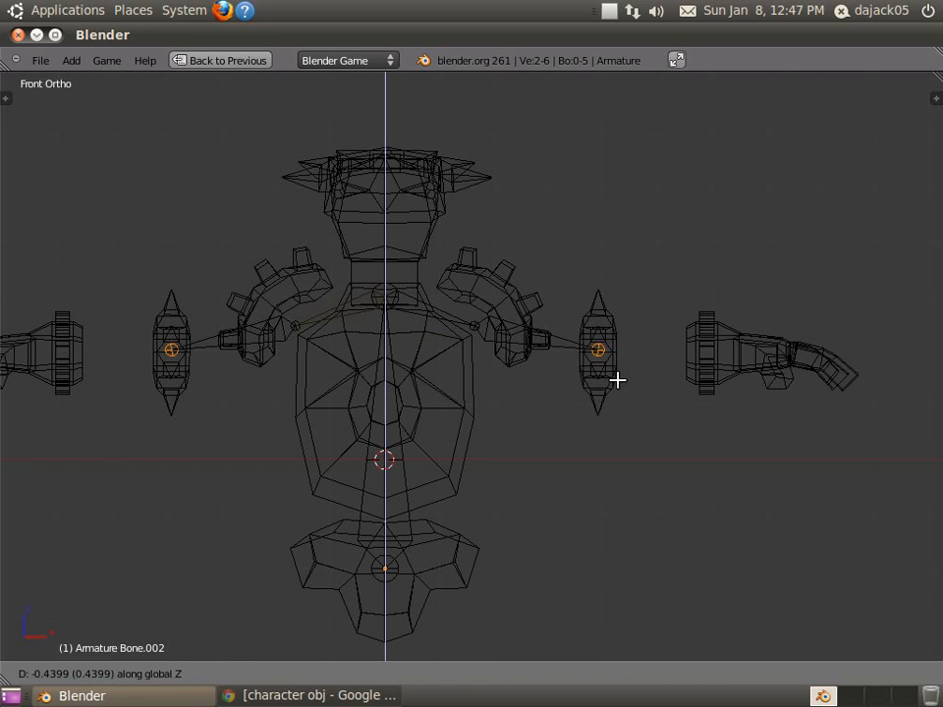
click(613, 380)
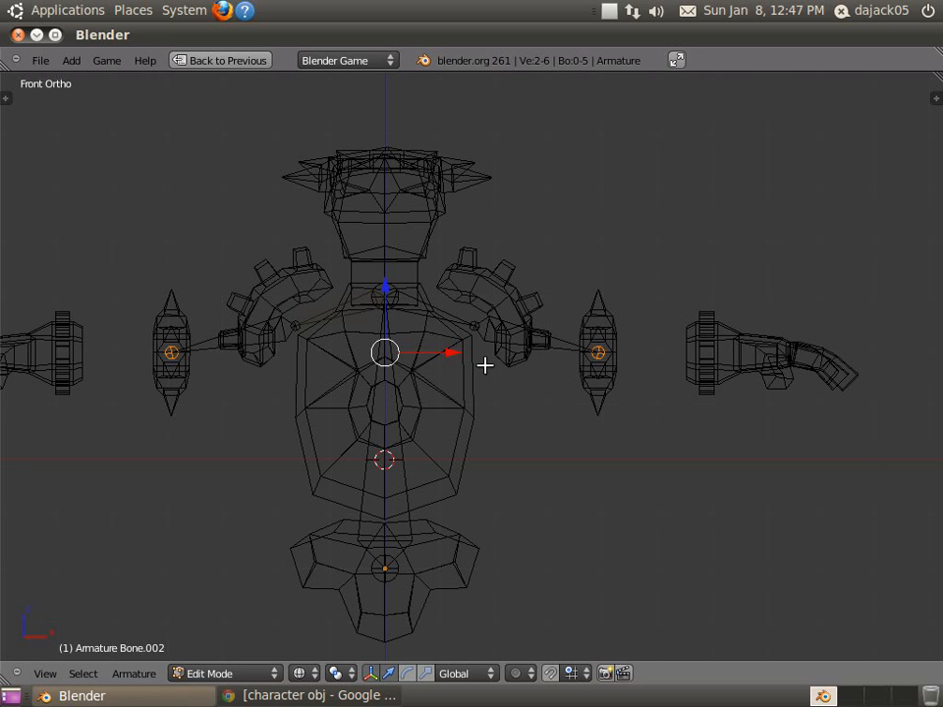
- Extrude forearm bones from both elbow joints and scale their ends apart along X until they reach the wrists
key(z)
middle_drag(568, 354, 439, 356)
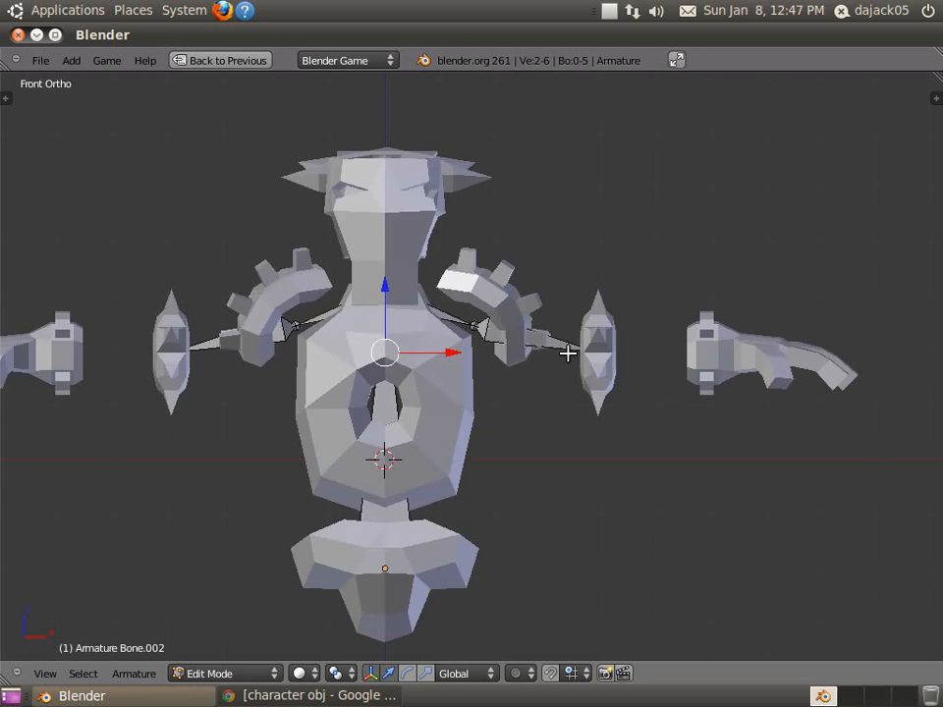
key(KP_1)
key(z)
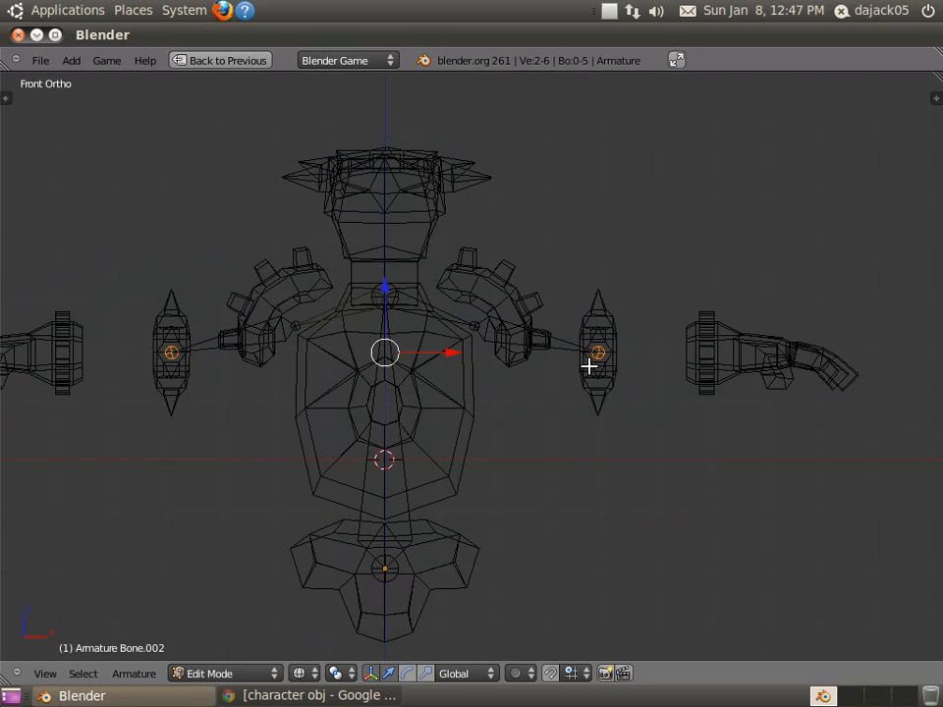
key(e)
key(z)
right_click(655, 381)
key(s)
key(x)
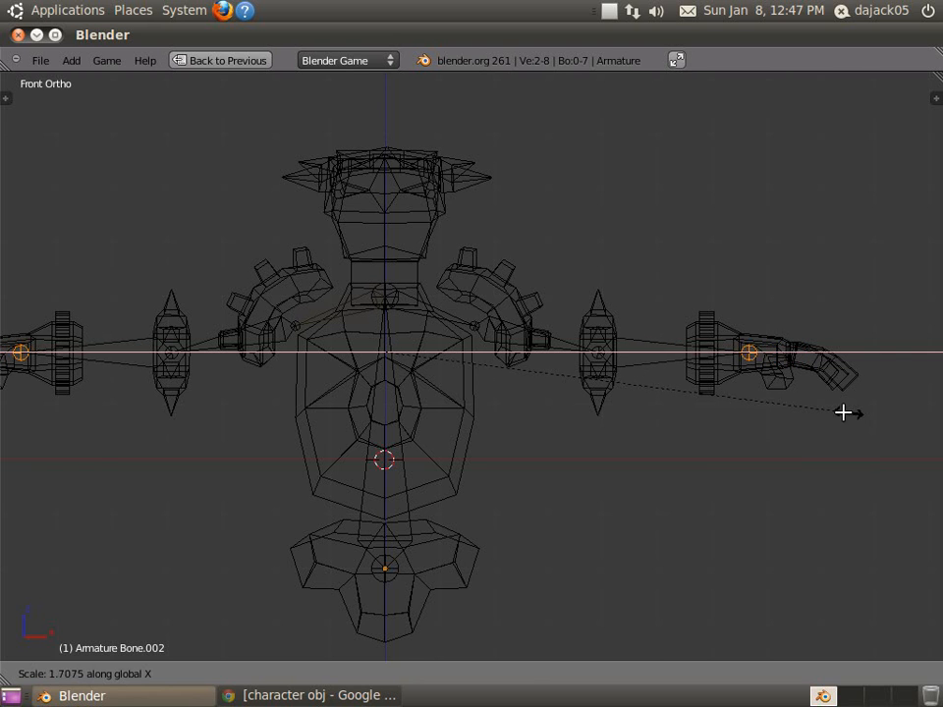
click(798, 405)
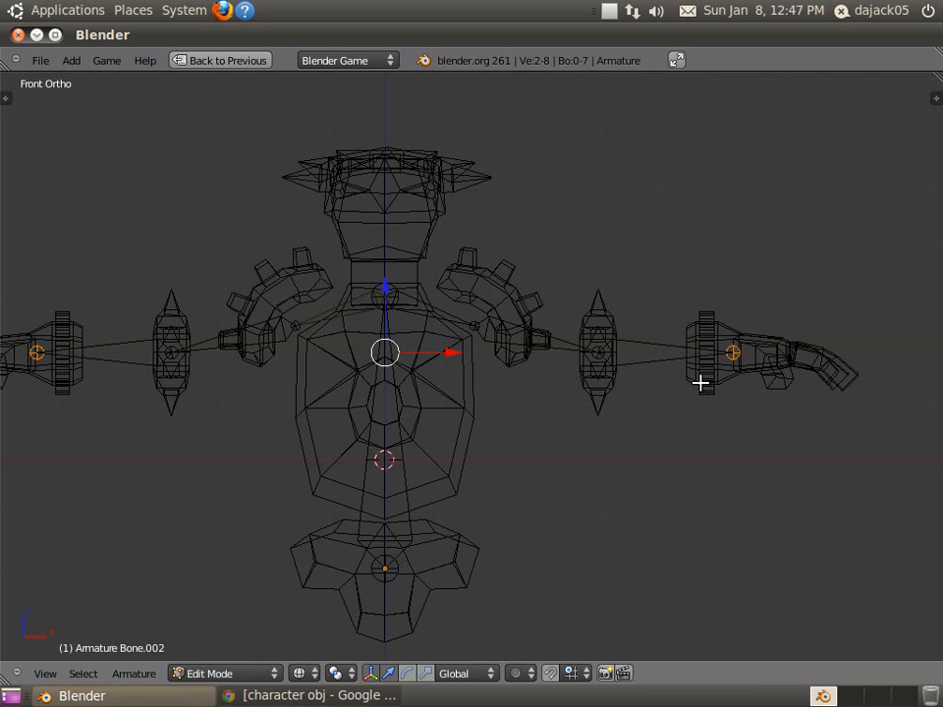
- Extrude hand bones from both wrist joints, scale their ends apart to the fingertips, and return to Object Mode
key(e)
key(s)
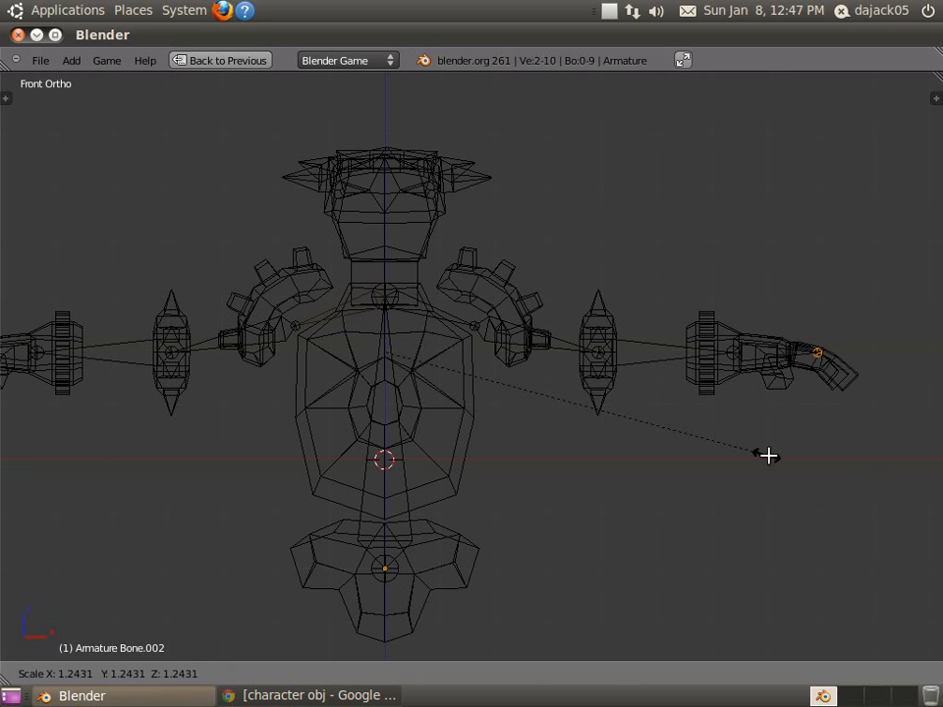
click(794, 488)
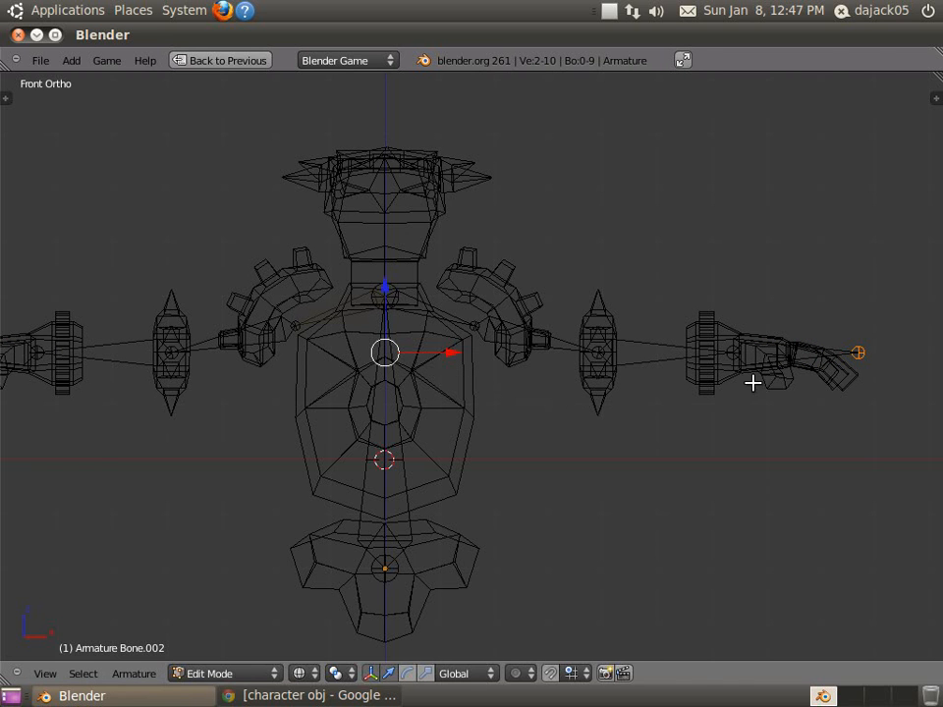
key(Tab)
scroll(584, 421, down, 3)
scroll(487, 410, up, 1)
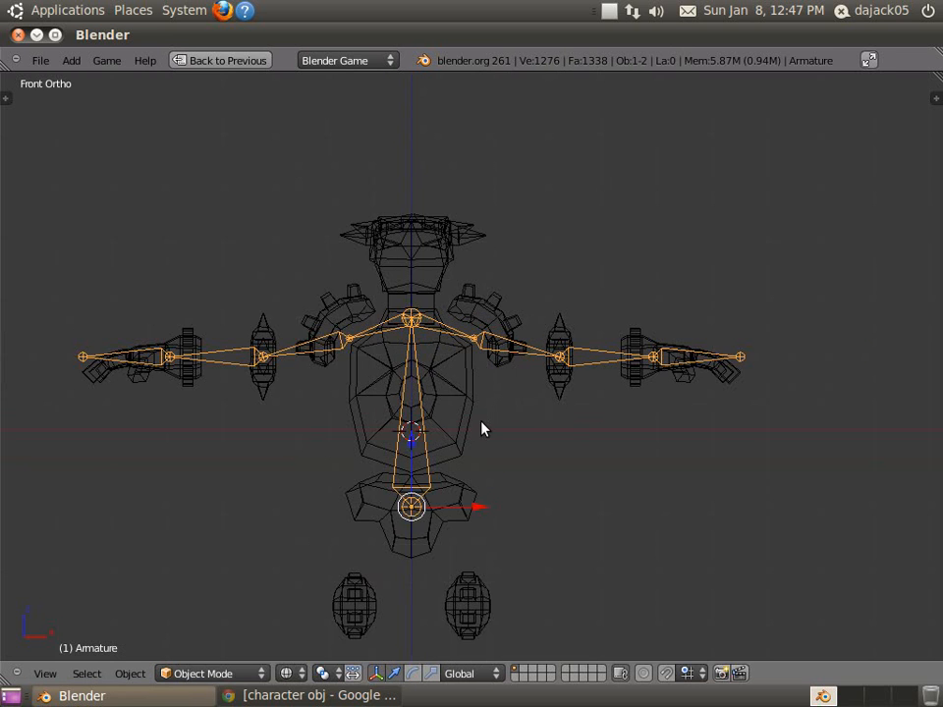
- In Edit Mode, extrude a hip bone from the spine bone's lower end, 1 unit along positive X
shift+middle_drag(477, 442, 530, 385)
scroll(530, 385, up, 2)
key(Tab)
right_click(475, 499)
shift+middle_drag(479, 499, 488, 407)
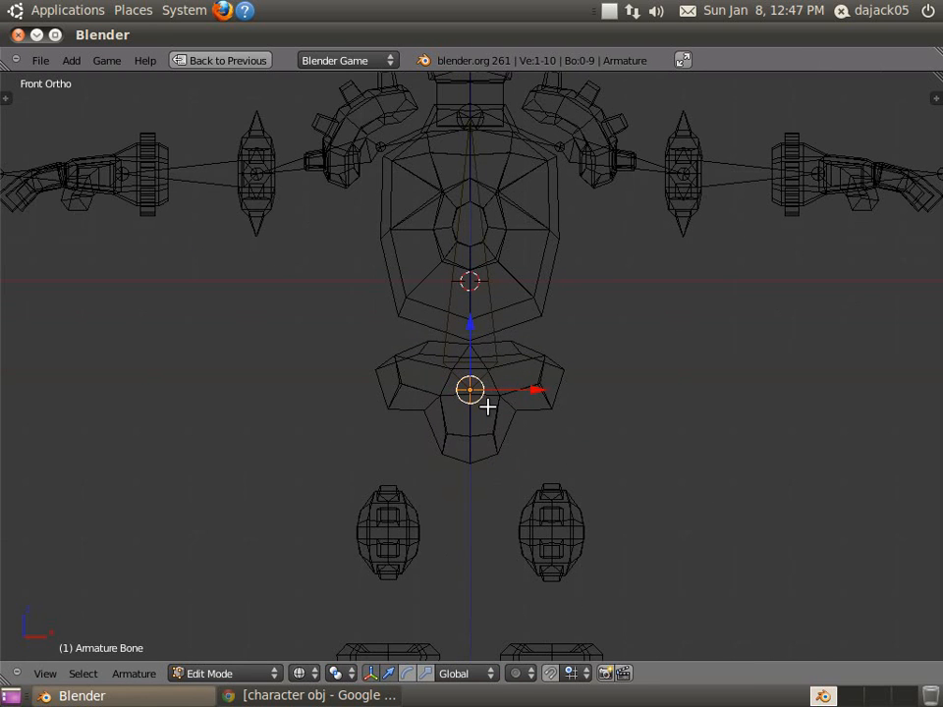
scroll(514, 388, up, 1)
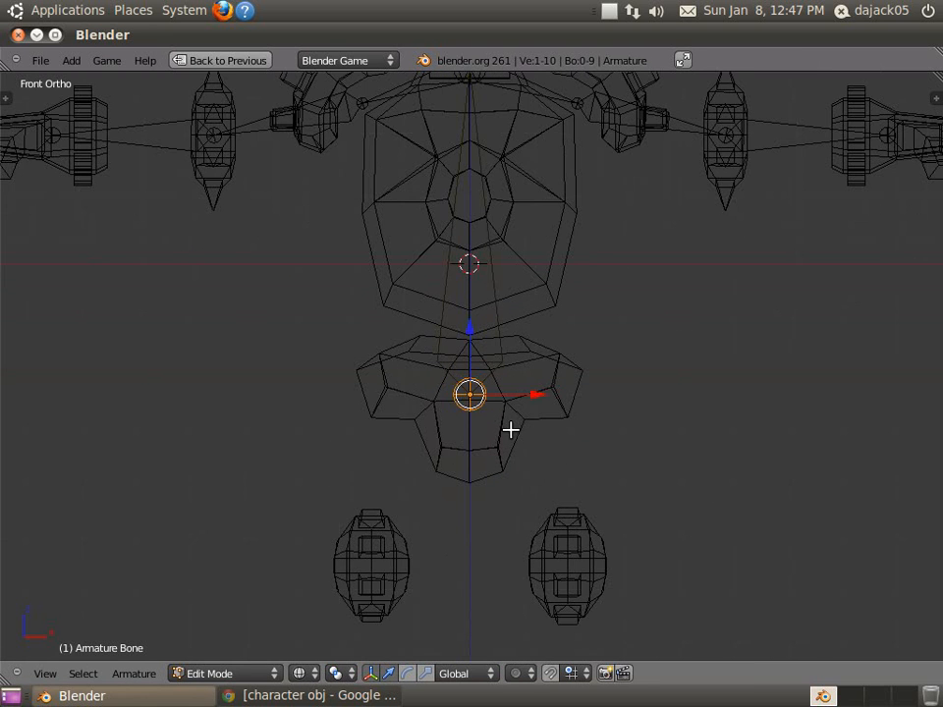
key(e)
key(Escape)
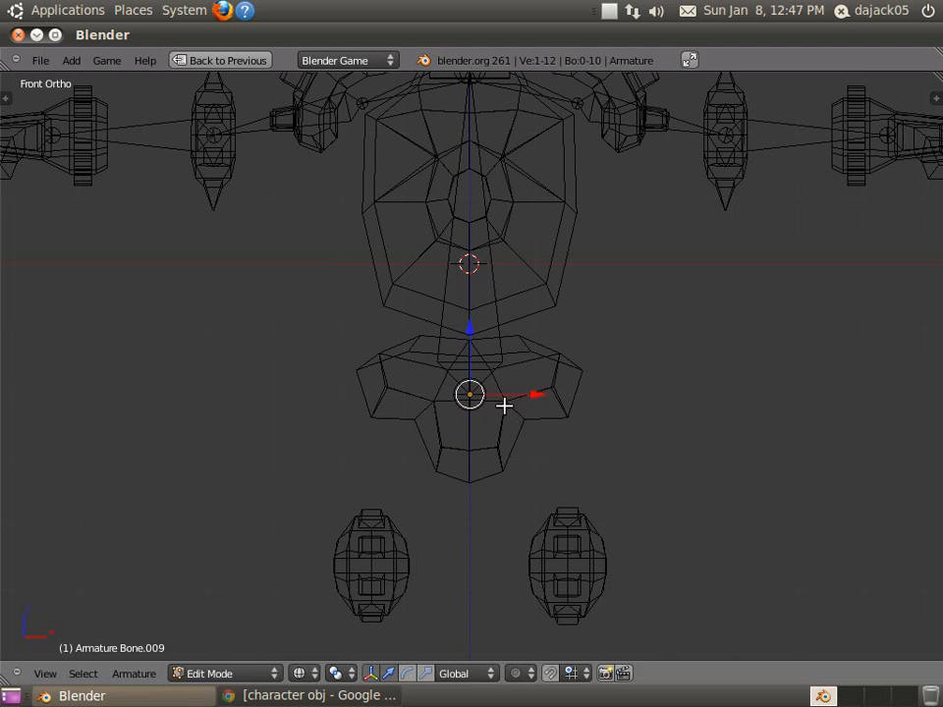
key(e)
key(x)
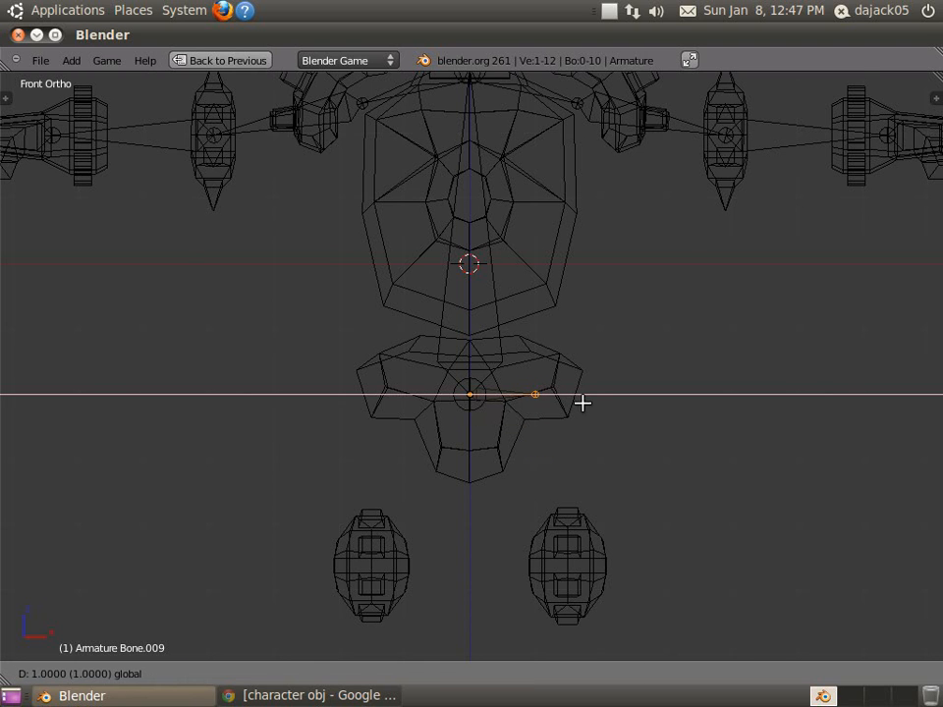
click(570, 393)
- Lower the hip bone's tip along Z to just below the pelvis side
key(g)
key(z)
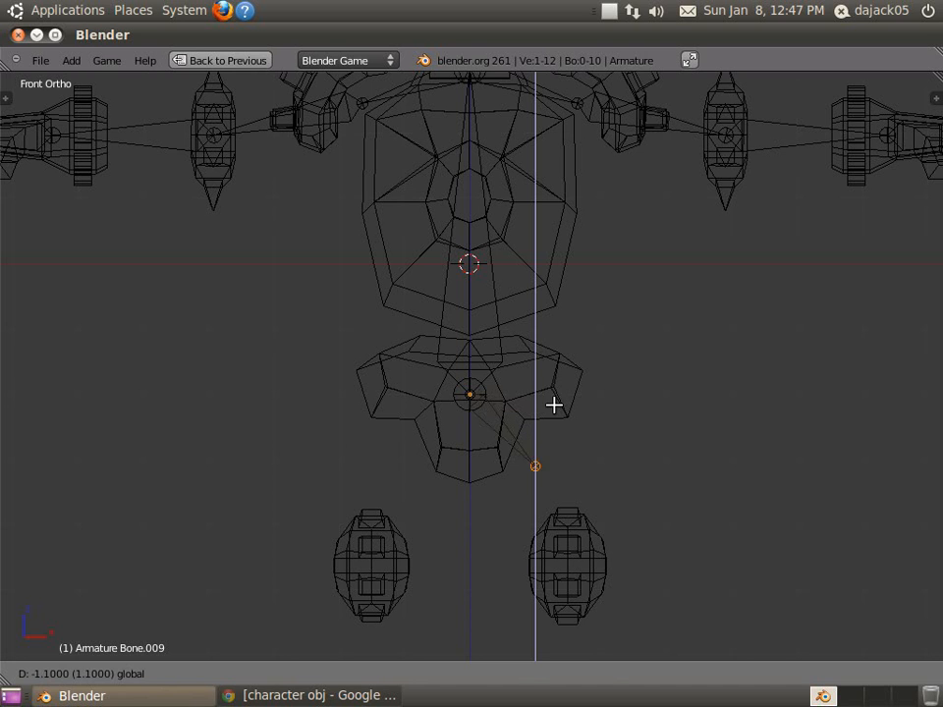
click(556, 389)
- Extrude a second hip bone from the spine base and place its tip on the first hip bone's tip
right_click(468, 394)
key(e)
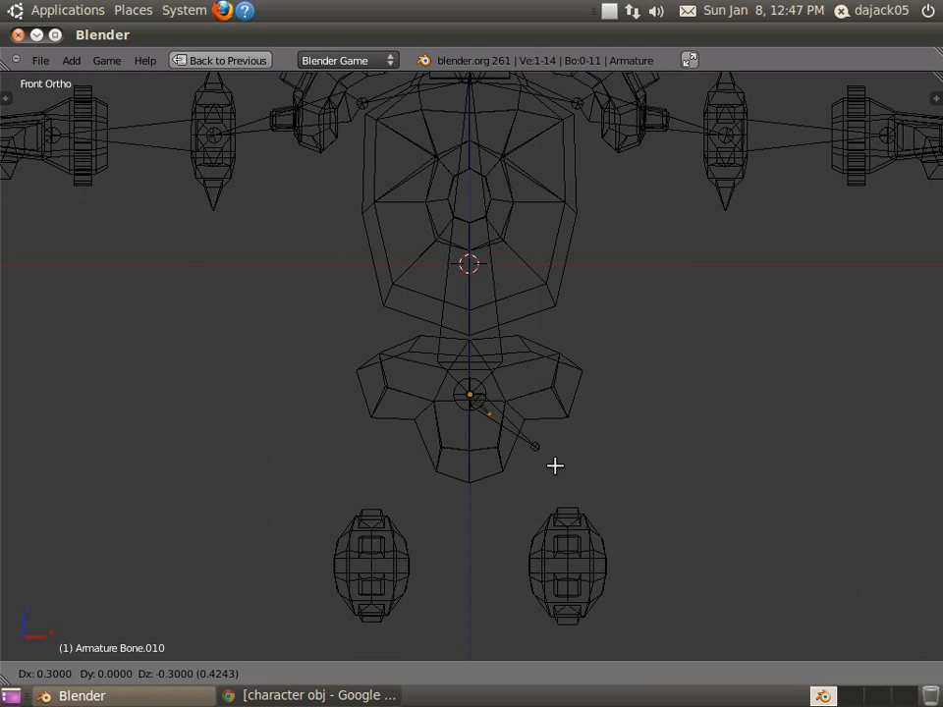
key(x)
click(592, 498)
key(g)
key(z)
click(535, 393)
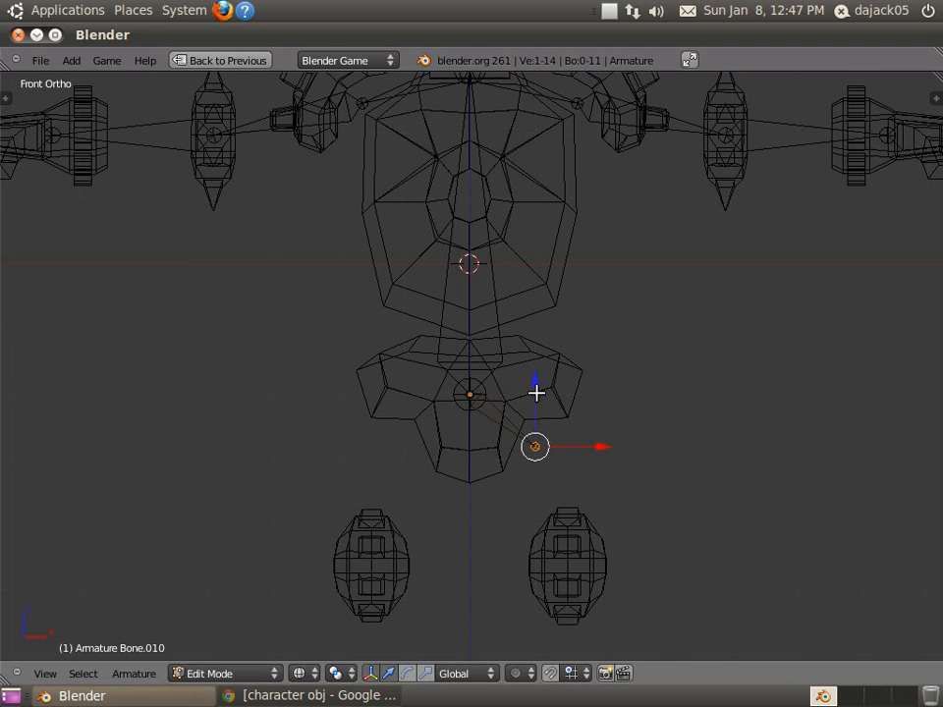
- Move the overlapping hip bone tips along X to the mirrored position on the pelvis's negative X side
key(g)
key(x)
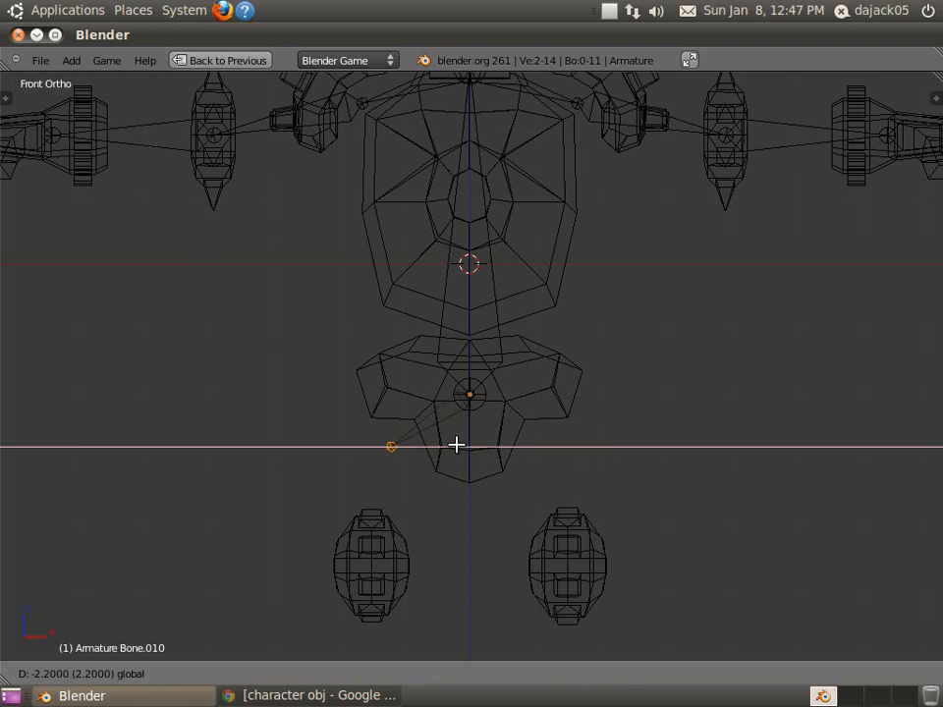
click(466, 450)
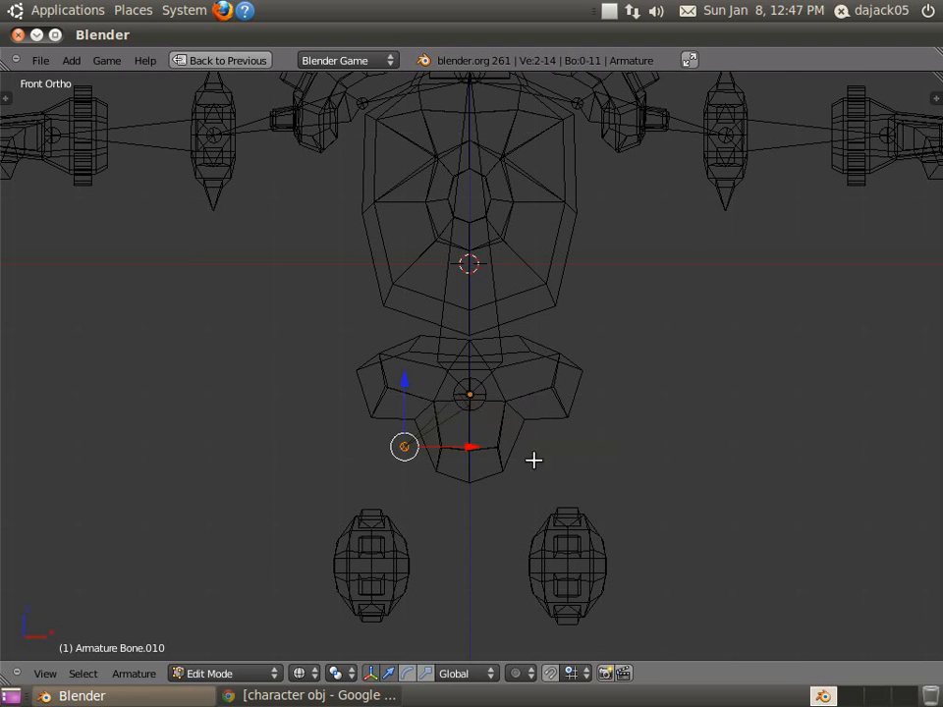
key(g)
right_click(472, 532)
right_click(444, 428)
key(g)
key(Escape)
- Move one of the overlapping hip bone tips back along X to the mirrored spot on the positive X side
right_click(405, 451)
key(e)
key(x)
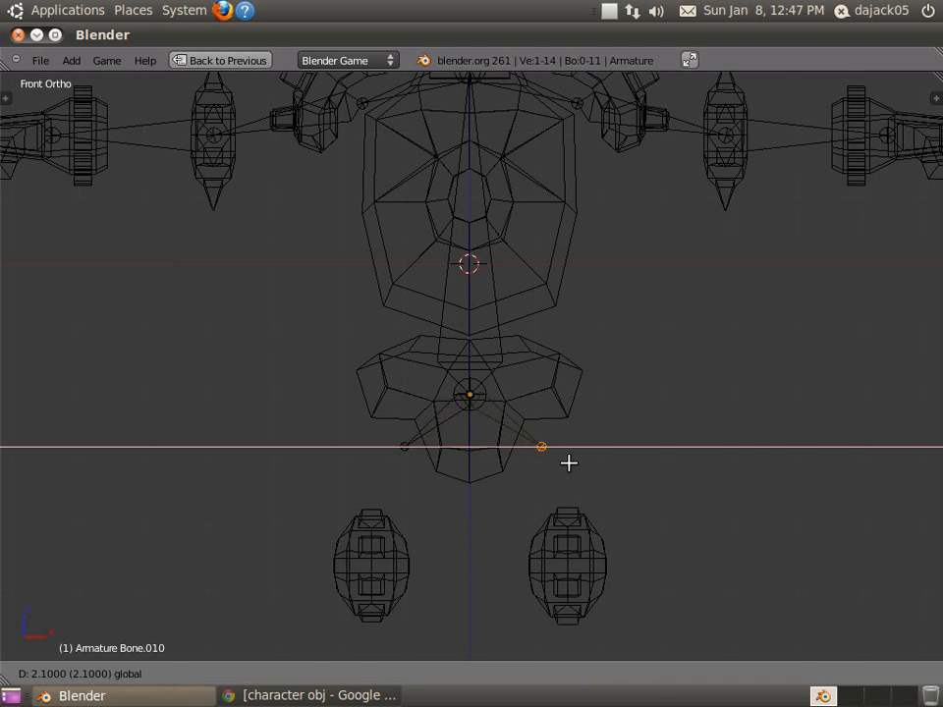
click(566, 463)
- Test-move the hip bones and their shared joint in Edit Mode to check their connections, and select the spine bone
key(g)
right_click(507, 339)
right_click(496, 423)
key(g)
right_click(543, 486)
right_click(504, 359)
key(g)
right_click(574, 390)
right_click(502, 429)
key(g)
right_click(528, 470)
right_click(446, 438)
key(g)
right_click(461, 427)
shift+right_click(484, 422)
shift+right_click(456, 417)
right_click(501, 295)
- Switch the armature to Pose Mode and test-move the spine bone to check which bones follow it
shift+middle_drag(493, 286, 527, 427)
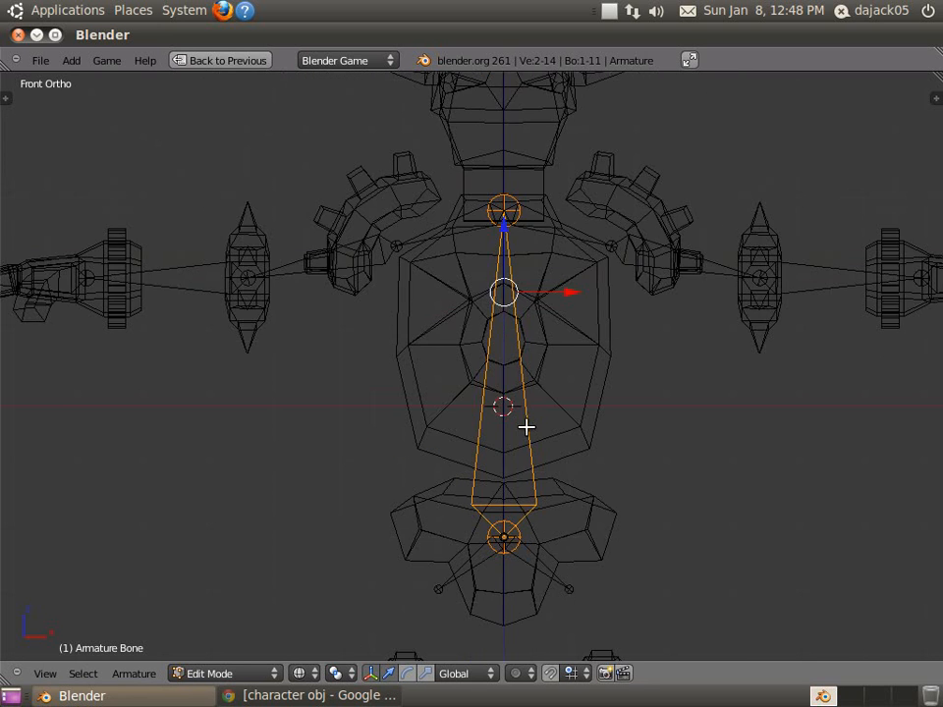
scroll(461, 532, down, 1)
click(226, 673)
click(211, 615)
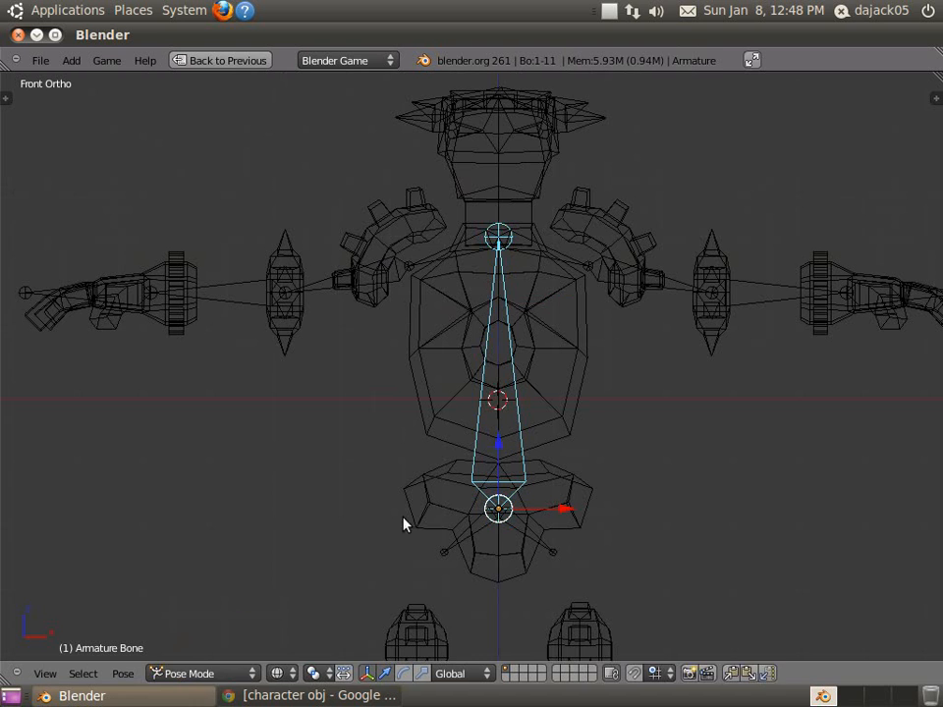
scroll(547, 398, down, 1)
key(g)
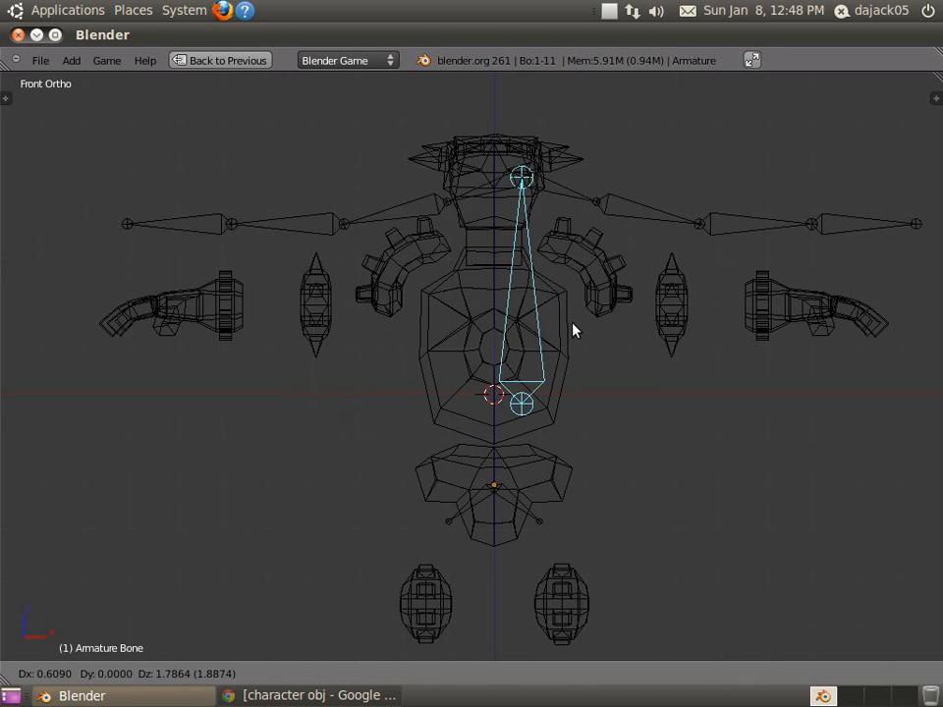
right_click(594, 326)
- Test-rotate the positive X upper arm bone and test-move both hip bones in Pose Mode
right_click(653, 298)
key(r)
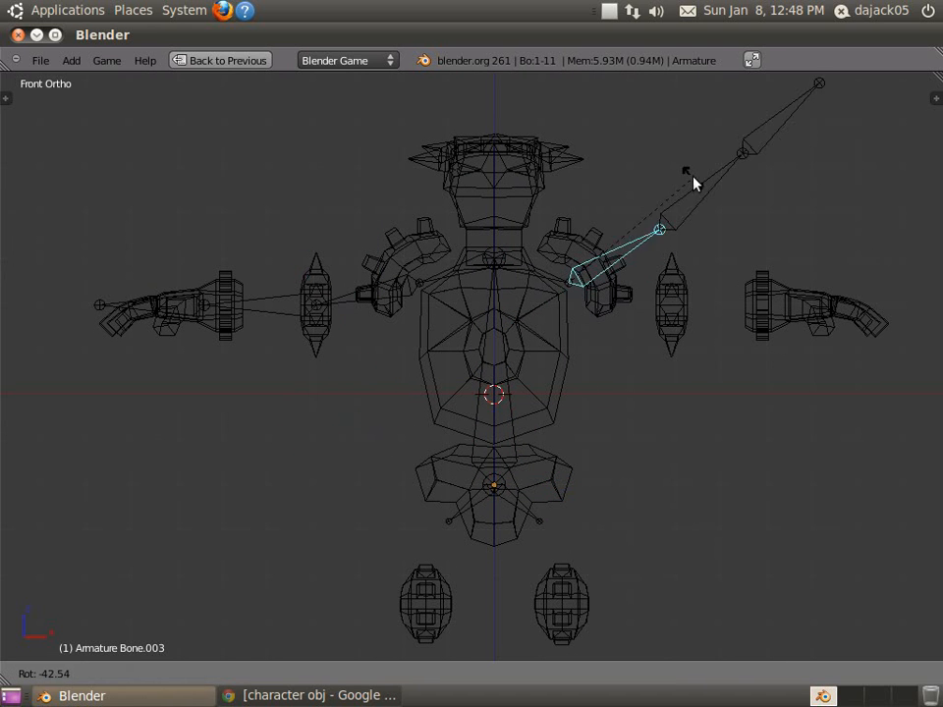
click(678, 294)
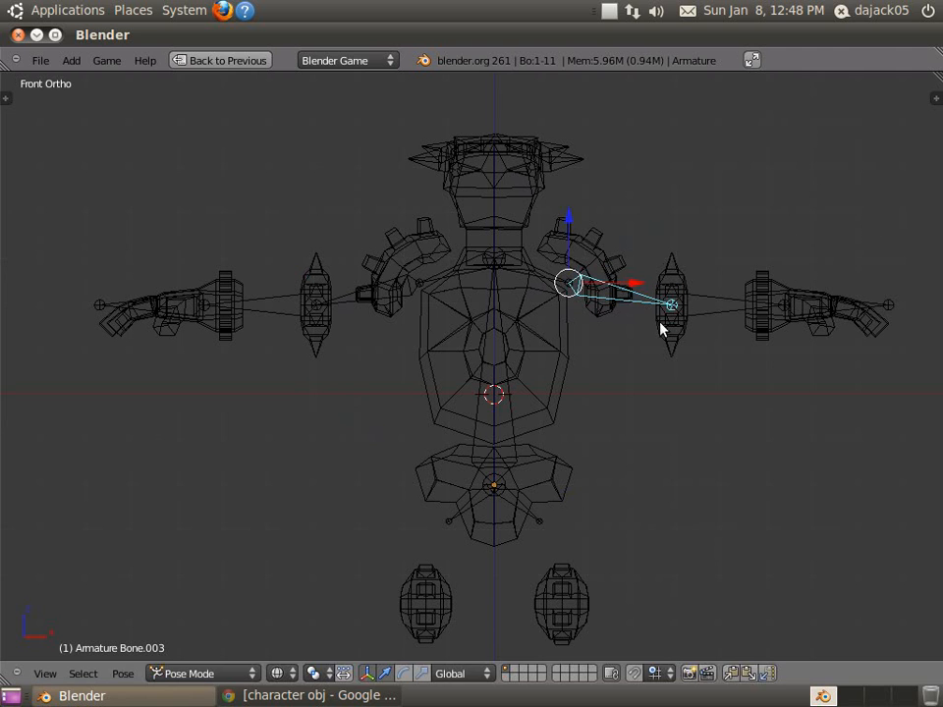
right_click(511, 511)
key(g)
right_click(551, 550)
right_click(473, 503)
key(g)
right_click(420, 577)
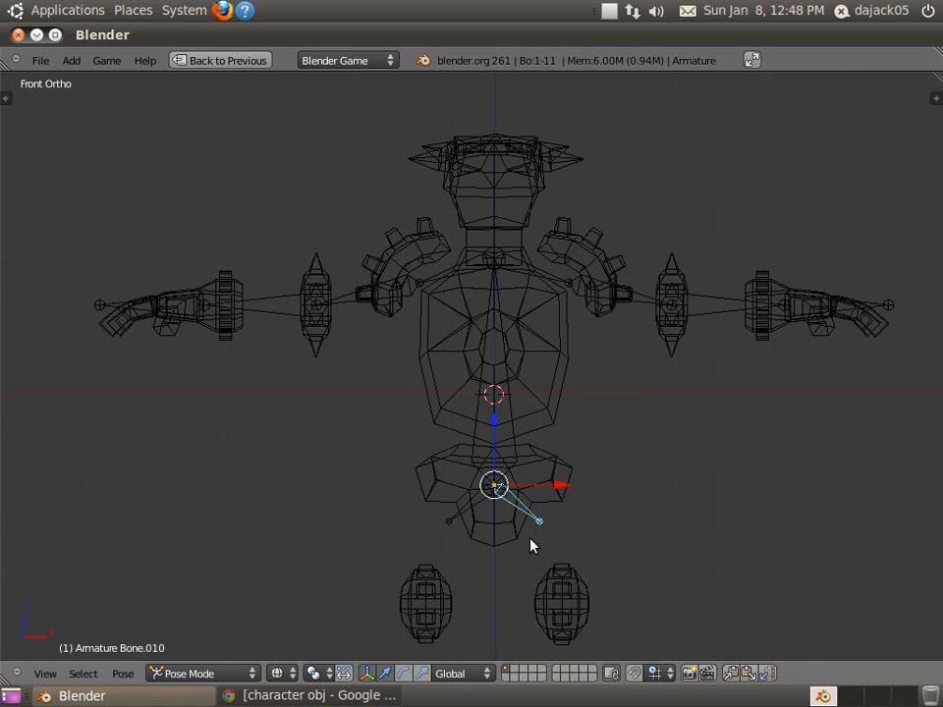
- Return to Edit Mode and scale the two hip bone tips apart until they line up above the knee pads
key(ctrl+Up)
key(ctrl+Up)
click(225, 674)
click(229, 638)
key(KP_Decimal)
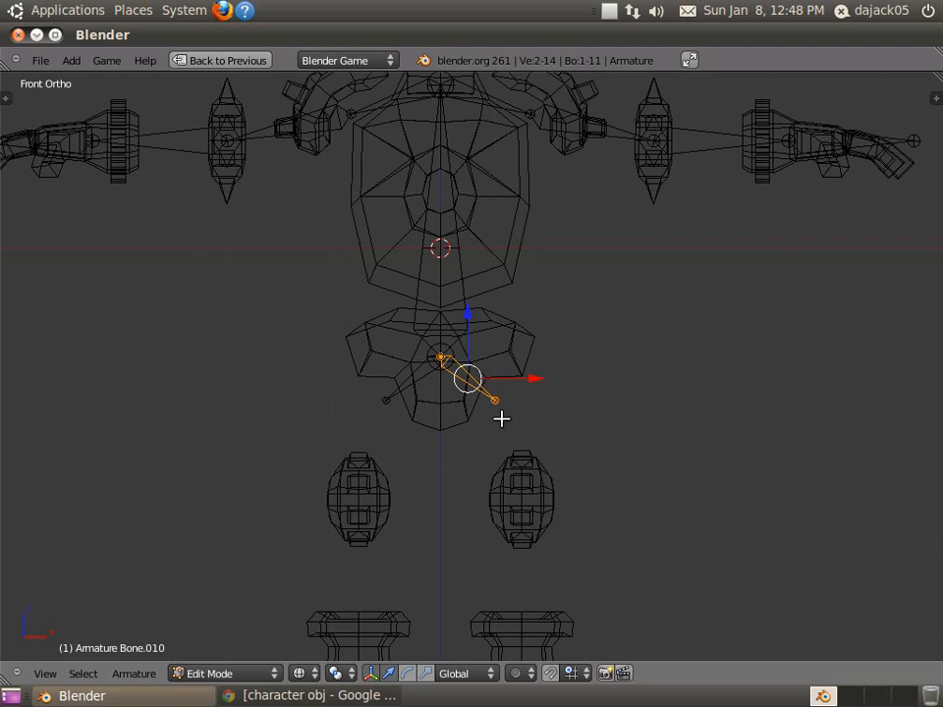
right_click(495, 401)
shift+right_click(378, 406)
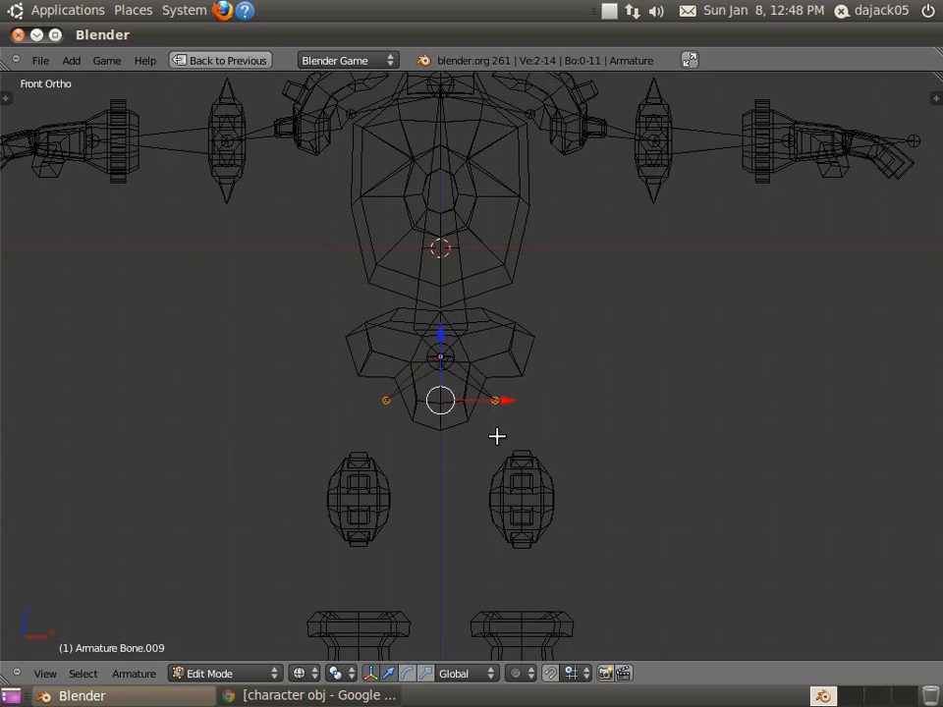
key(s)
click(543, 452)
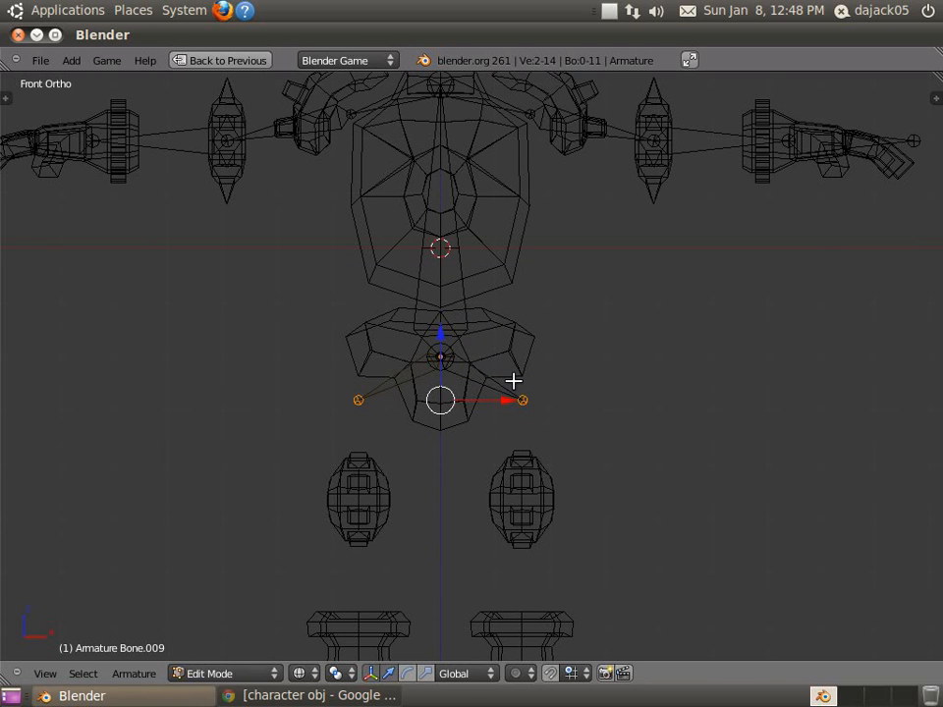
- Extrude thigh bones from both hip tips straight down along Z by about 1.8 units to the knee pads' centres
shift+middle_drag(577, 512, 565, 427)
key(r)
key(z)
right_click(558, 354)
key(e)
key(z)
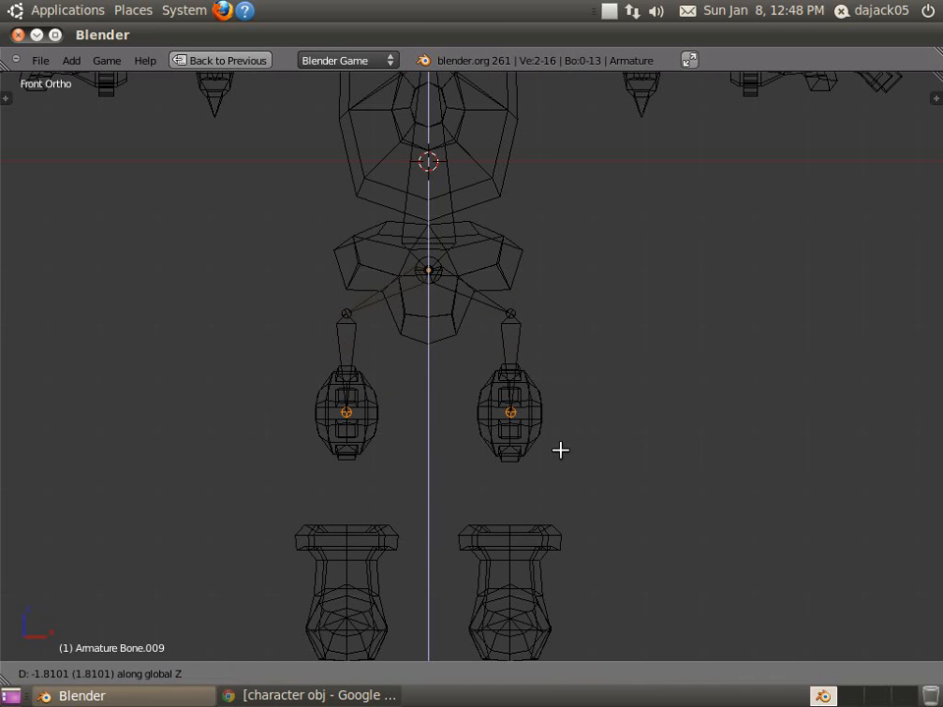
click(557, 451)
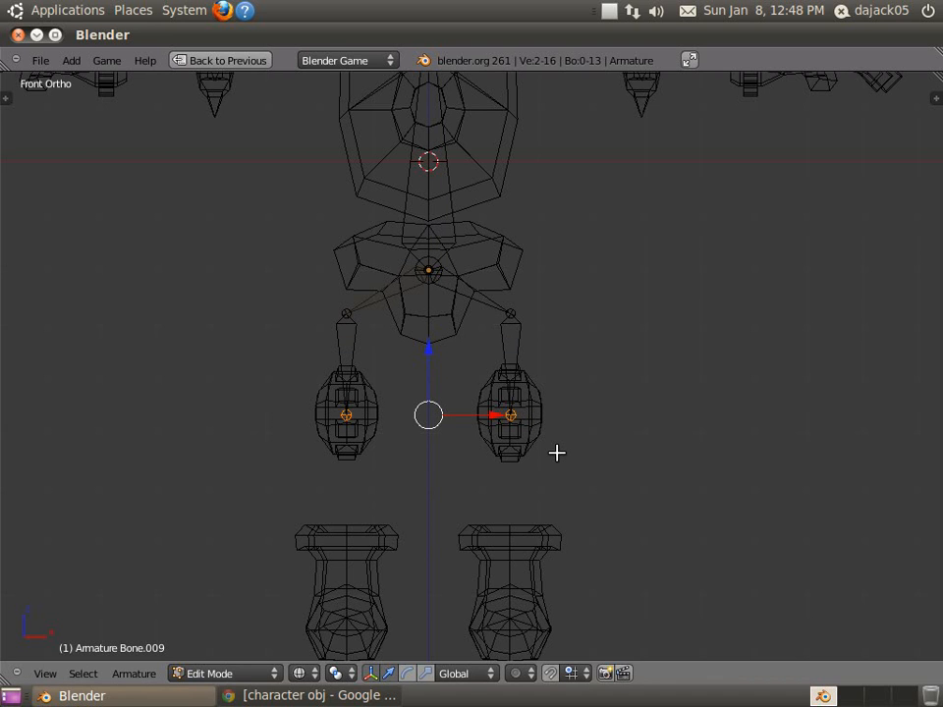
- Extrude shin bones from both knee joints straight down along global Z into the boots
shift+middle_drag(556, 452, 541, 309)
key(e)
key(z)
key(z)
click(532, 511)
- Move both ankle joints onto the heel area of the boots in side view and extrude foot bones towards the toes
key(KP_3)
key(g)
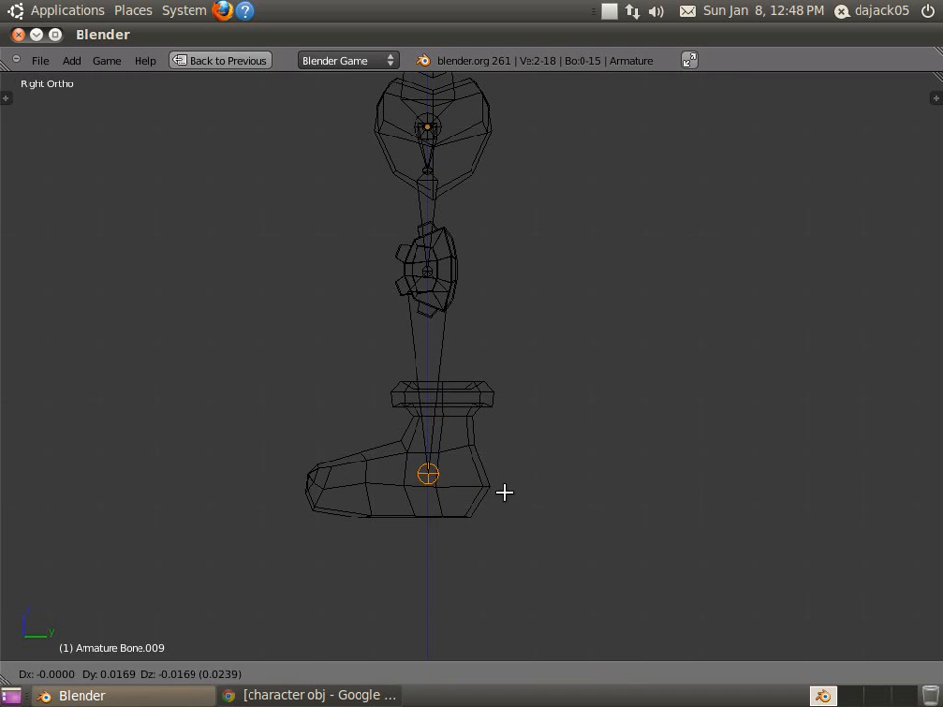
click(519, 502)
key(r)
right_click(469, 499)
key(e)
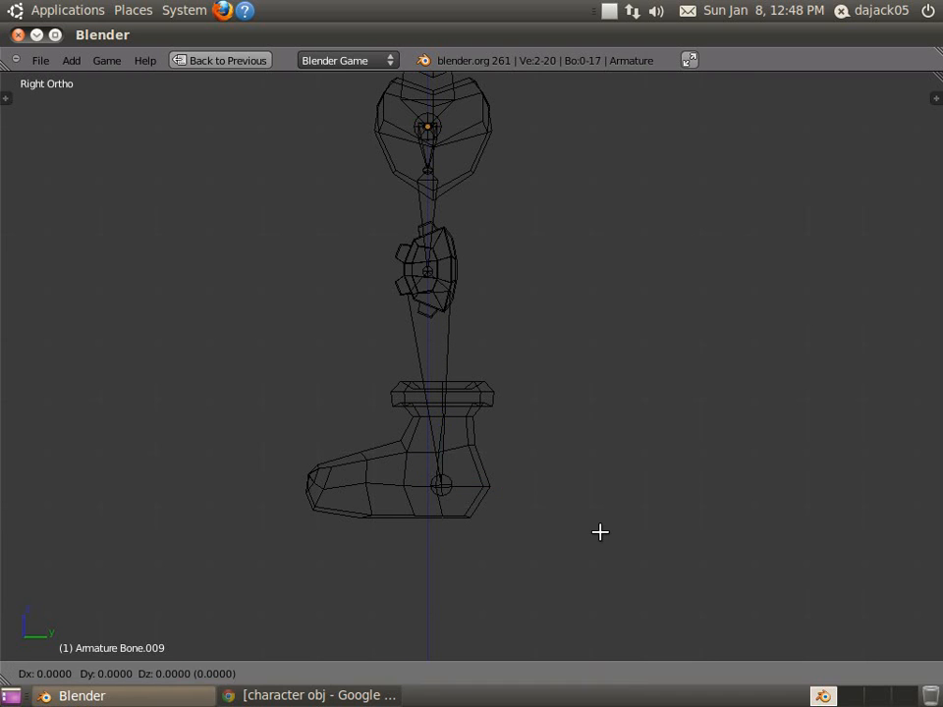
click(478, 533)
- Try to fill a bone between joints box-selected around the spine bone
shift+middle_drag(457, 361, 472, 470)
key(KP_1)
key(KP_3)
shift+scroll(507, 444, up, 8)
key(z)
scroll(461, 360, up, 3)
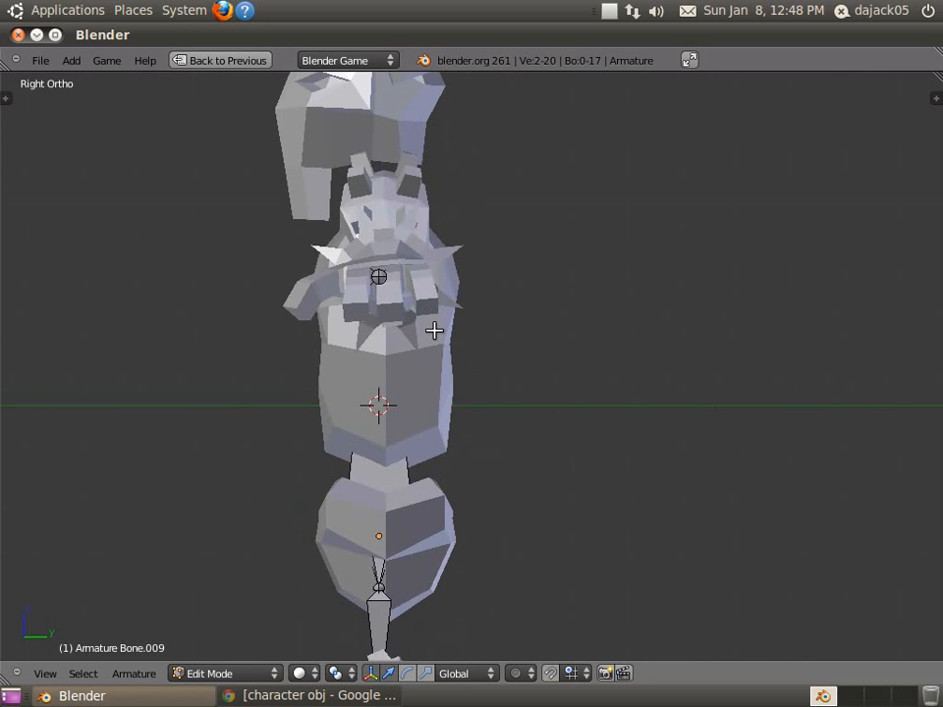
key(z)
shift+scroll(466, 433, up, 5)
right_click(432, 337)
right_click(425, 291)
key(b)
drag(399, 283, 522, 454)
drag(480, 371, 488, 372)
scroll(499, 423, down, 3)
shift+middle_drag(520, 490, 536, 316)
right_click(473, 417)
key(b)
drag(407, 396, 536, 469)
right_click(443, 431)
key(b)
drag(417, 399, 490, 442)
middle_drag(469, 430, 570, 481)
scroll(446, 455, up, 3)
key(f)
middle_drag(322, 360, 497, 442)
- Box-select the torso joints in side view and shift them slightly along Y to line up with the mesh's centre
key(KP_3)
drag(514, 479, 521, 478)
key(b)
drag(414, 459, 527, 562)
key(g)
key(y)
click(525, 510)
shift+middle_drag(509, 337, 478, 460)
- Try to subdivide the spine bone into a chain of smaller bones and undo the subdivisions
key(KP_1)
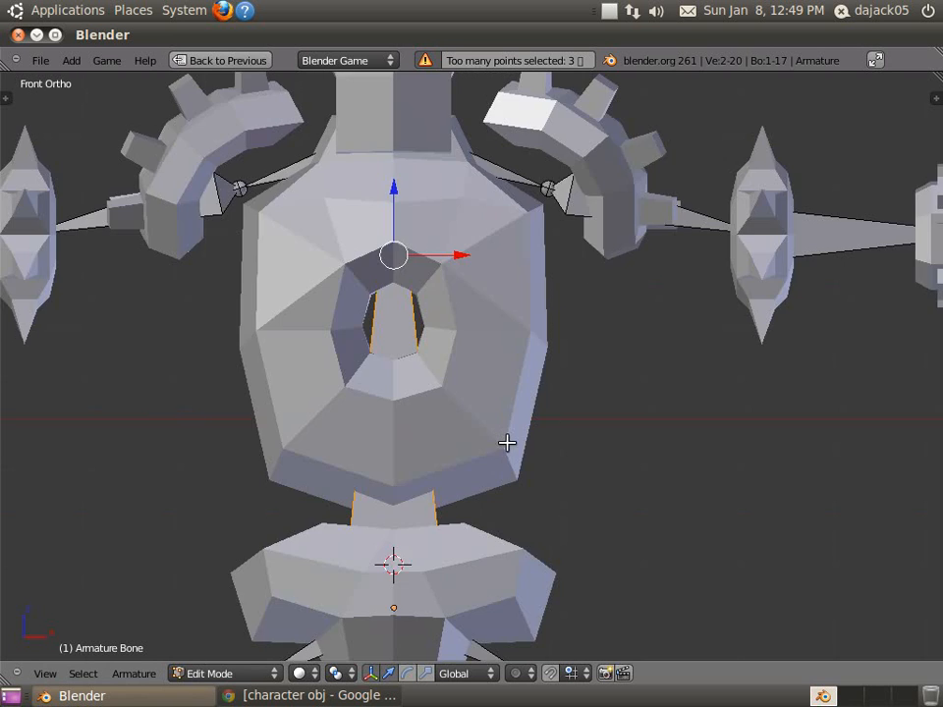
scroll(522, 462, down, 1)
key(w)
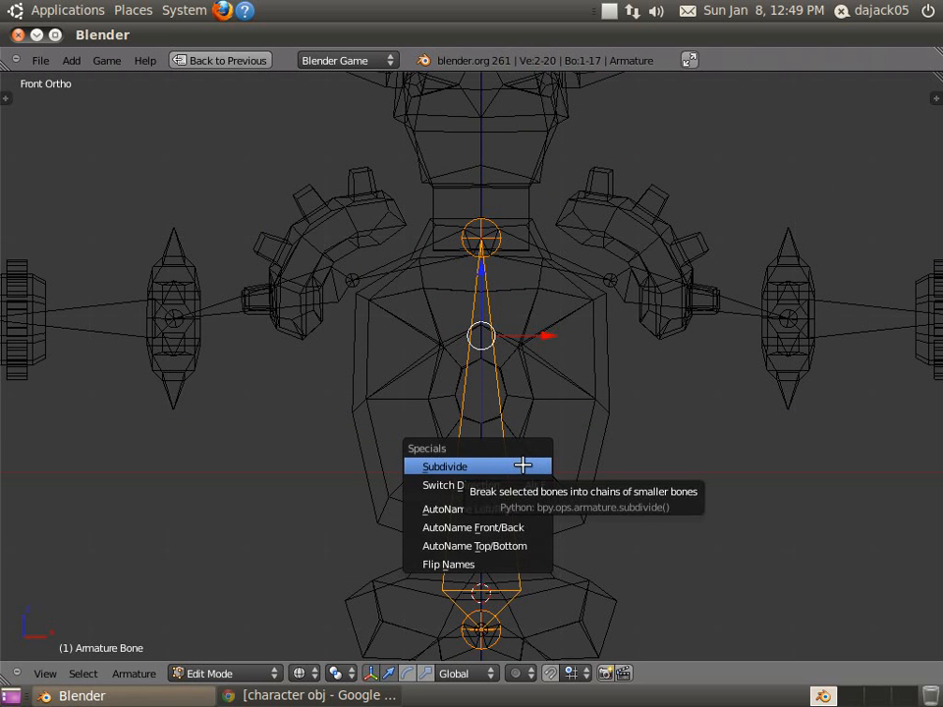
click(522, 466)
key(w)
click(522, 465)
key(ctrl+z)
key(ctrl+z)
key(w)
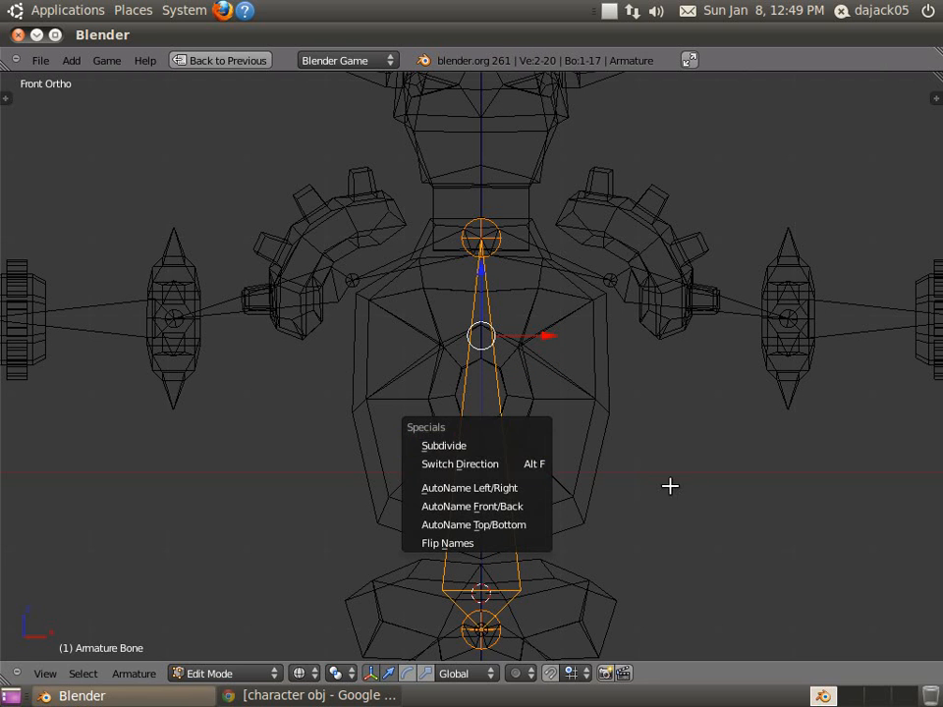
scroll(490, 301, down, 2)
- Extrude a neck bone from the spine bone's upper tip straight up along Z by about 1.5 units into the head
key(a)
scroll(481, 396, up, 1)
shift+middle_drag(520, 261, 491, 425)
right_click(488, 345)
right_click(471, 341)
key(KP_3)
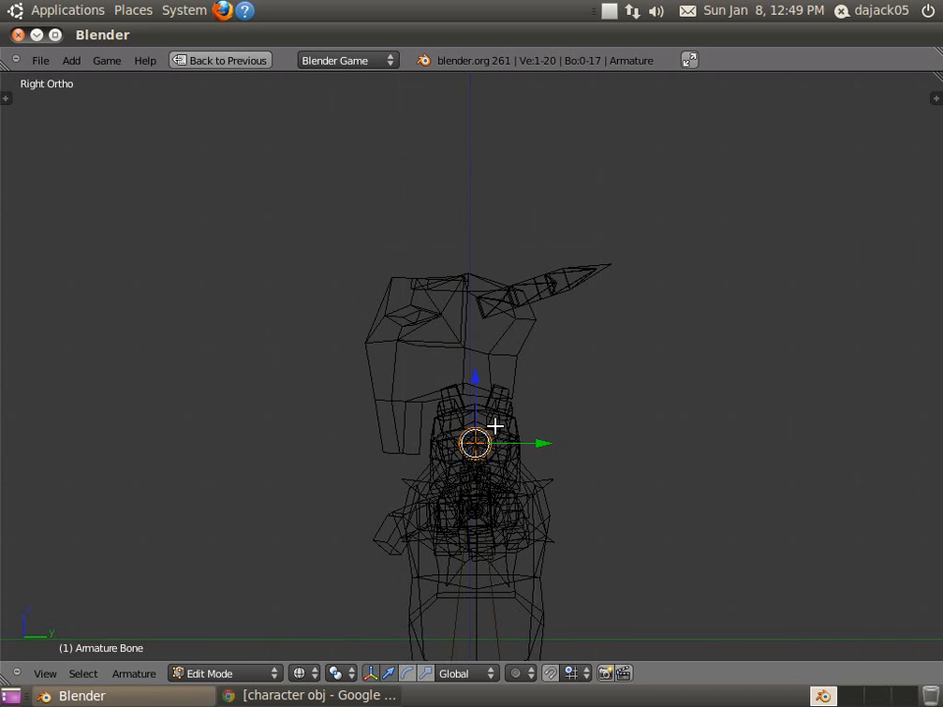
scroll(497, 426, up, 2)
key(e)
key(z)
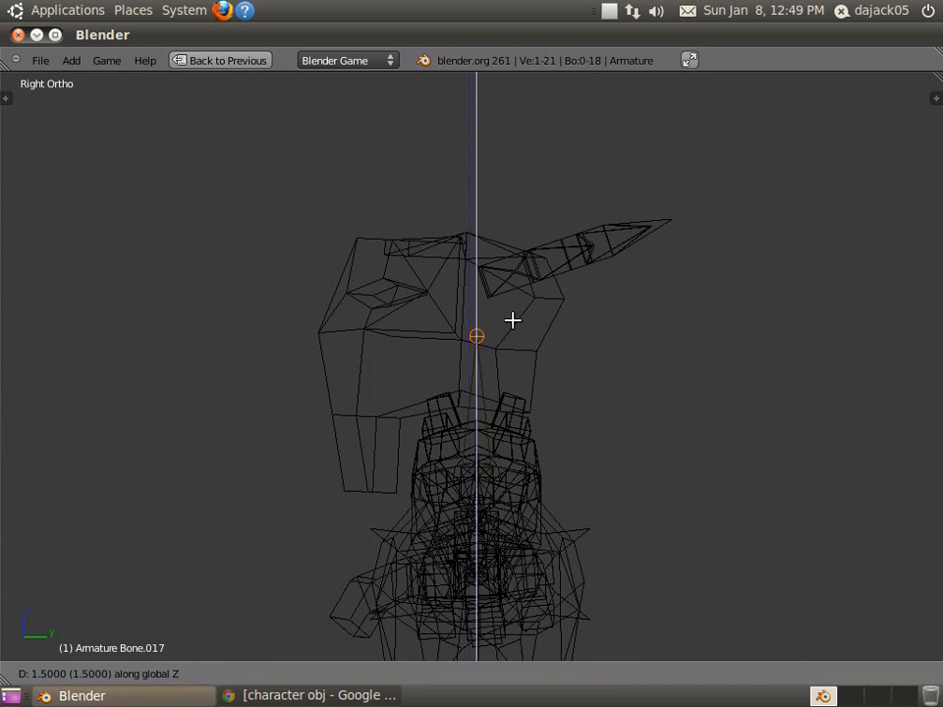
click(514, 311)
- Extrude a head bone from the neck bone's tip along negative Y by about 2.7 units, out past the face
key(e)
key(y)
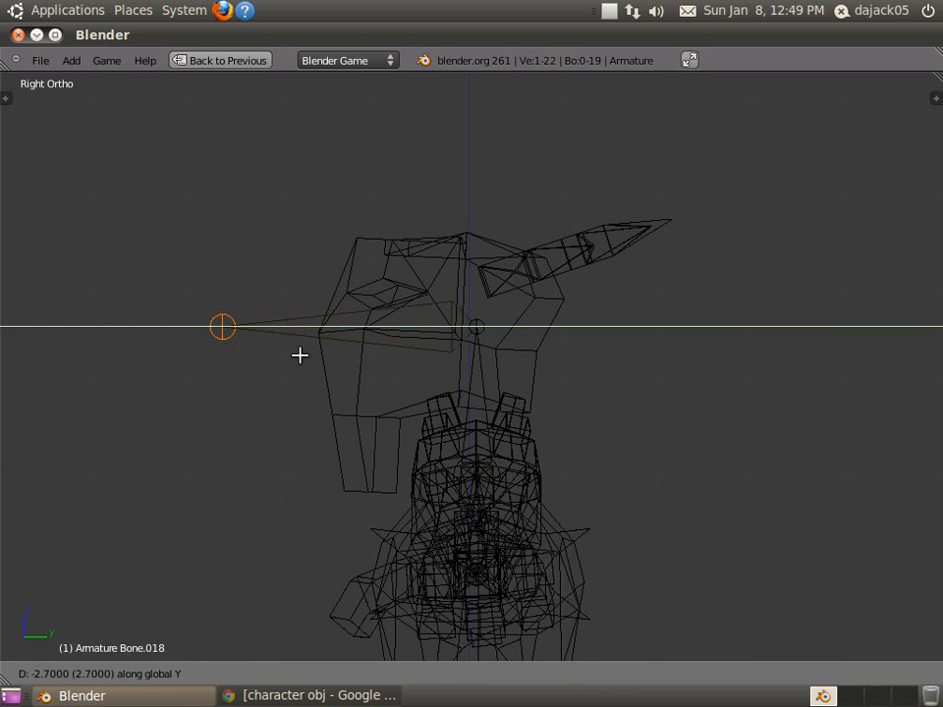
click(302, 355)
- Delete the vertical neck bone between the spine tip and the head bone and check the head area from several angles
right_click(458, 388)
key(x)
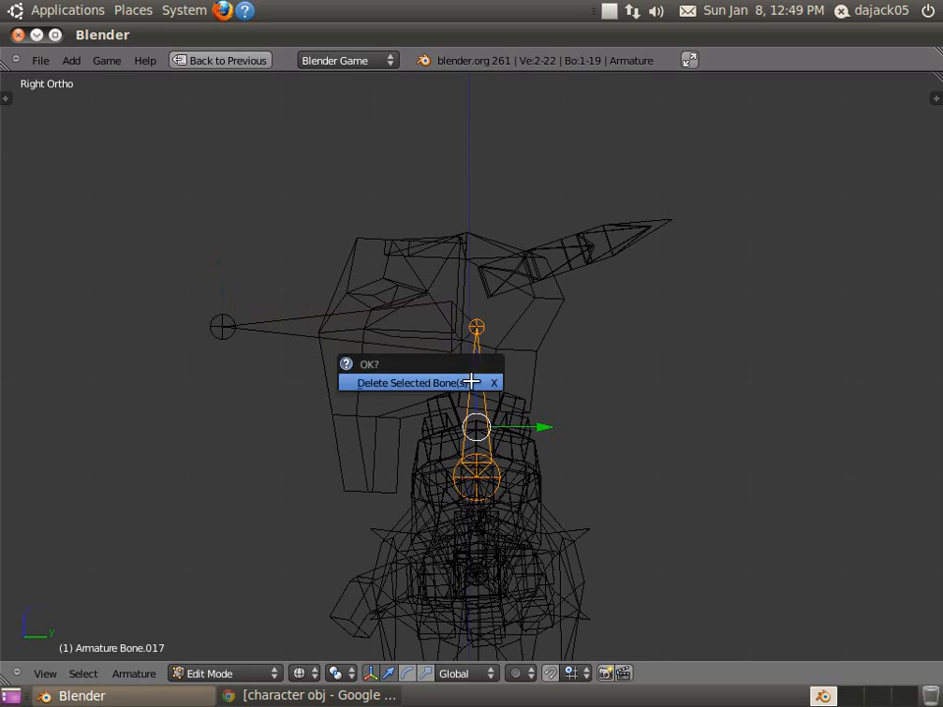
click(398, 380)
key(z)
mouse_move(398, 377)
middle_down()
mouse_move(501, 410)
mouse_move(374, 357)
middle_up()
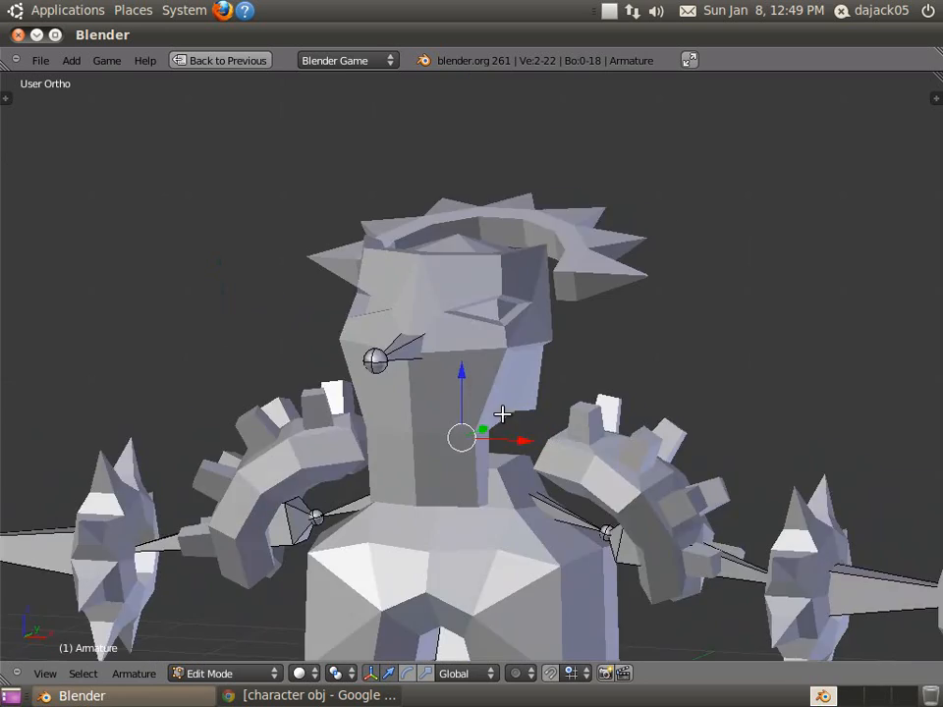
key(KP_3)
key(z)
middle_drag(480, 396, 510, 416)
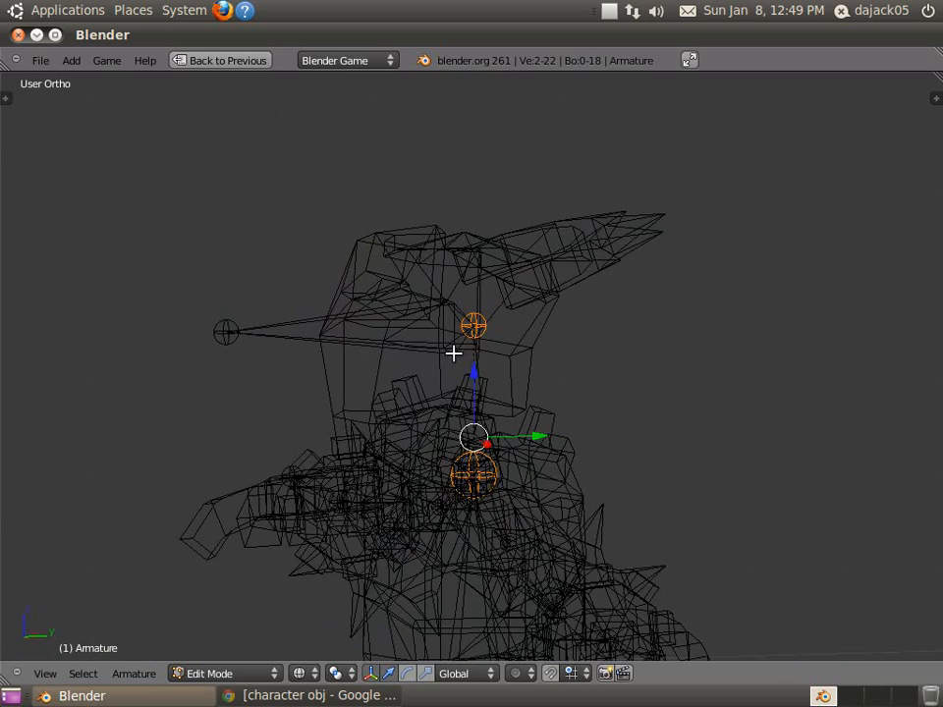
middle_drag(455, 351, 472, 364)
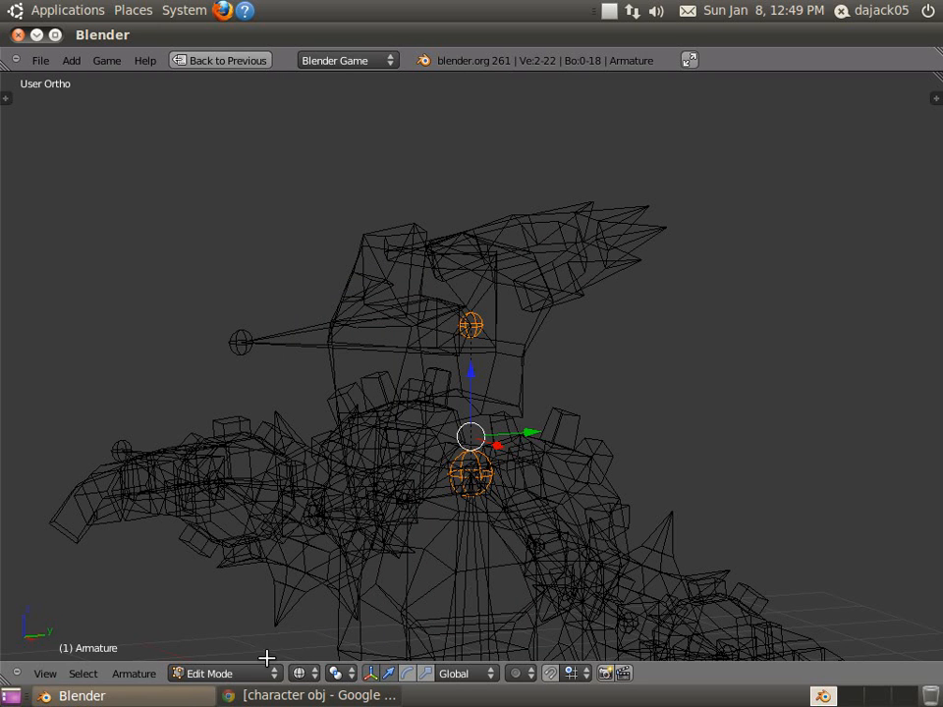
- Switch to Pose Mode, test-move the spine bone and test-rotate the head bone freely in front view
click(231, 673)
click(211, 614)
key(KP_1)
right_click(441, 325)
right_click(449, 589)
key(g)
right_click(429, 482)
right_click(483, 332)
right_click(465, 345)
key(r)
key(r)
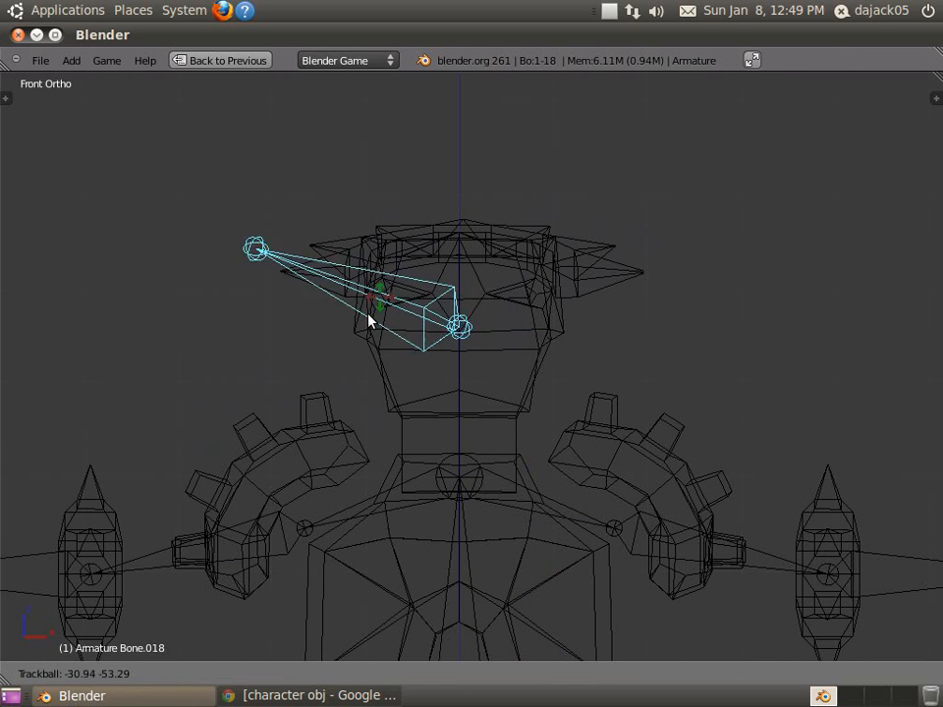
right_click(446, 406)
- Return to Object Mode and parent the character mesh to the armature with automatic weights
key(z)
key(Tab)
key(Tab)
key(ctrl+Tab)
right_click(515, 530)
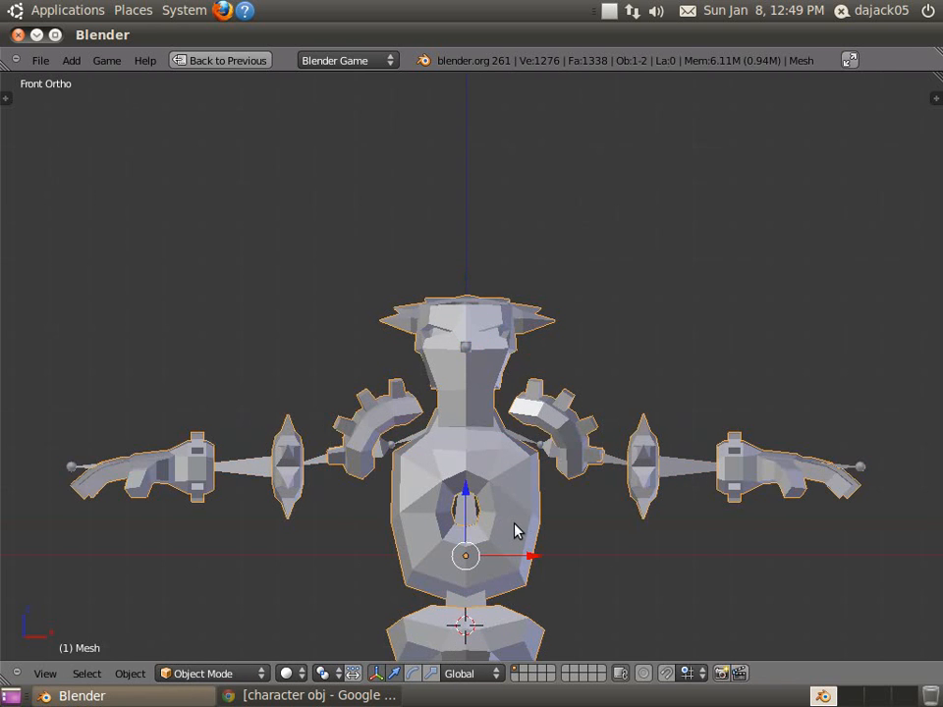
key(z)
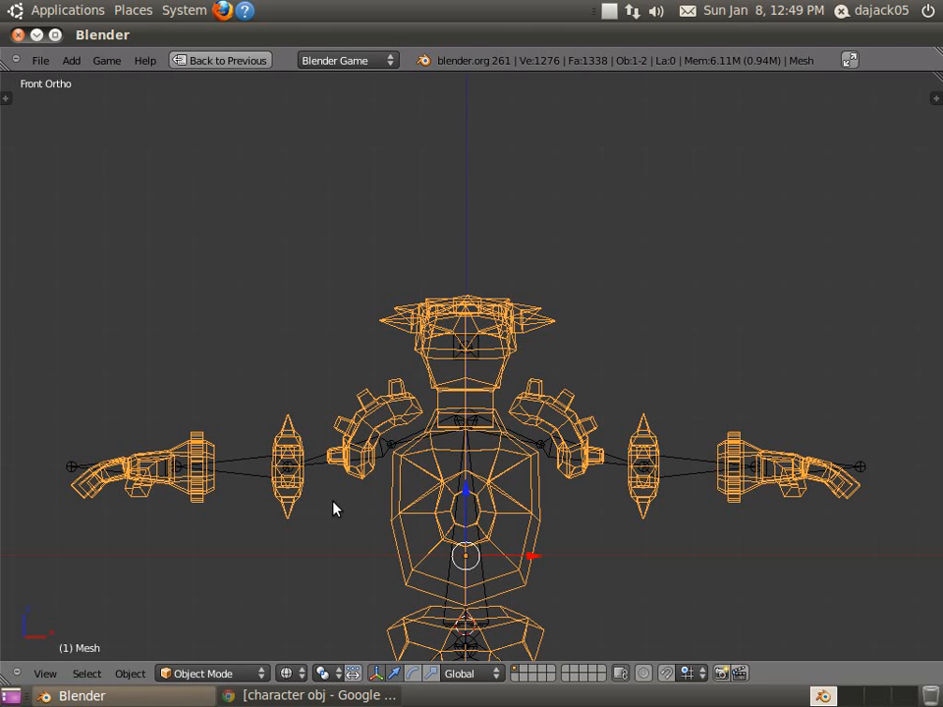
shift+right_click(236, 472)
shift+middle_drag(310, 484, 365, 318)
key(ctrl+p)
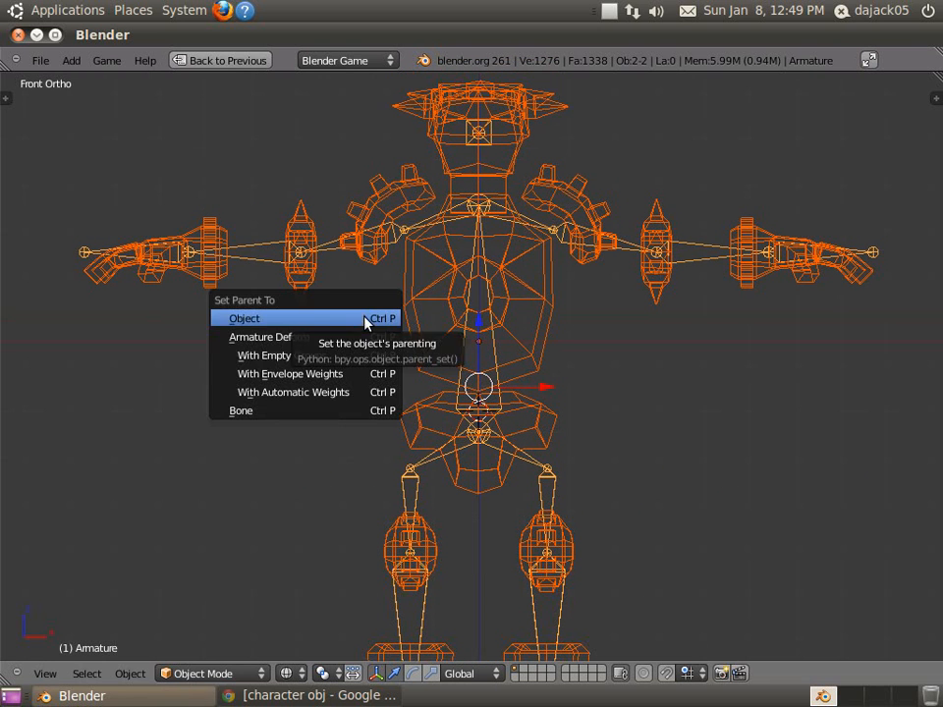
click(332, 394)
- Select the armature alone, enter Pose Mode and test-rotate the head bone freely in solid shading
right_click(489, 317)
right_click(489, 317)
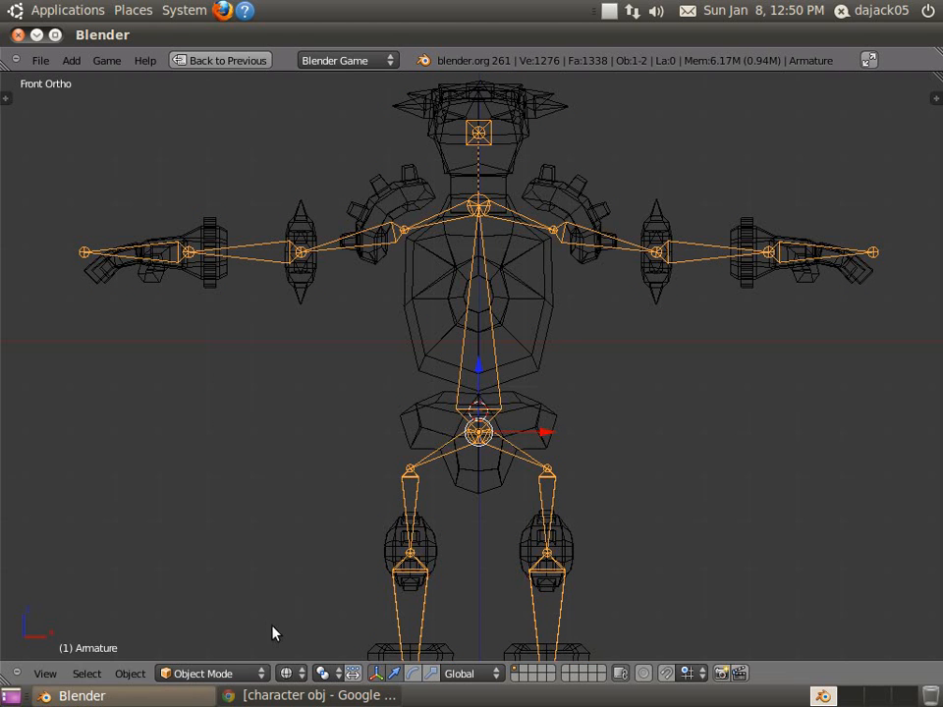
click(253, 673)
click(249, 621)
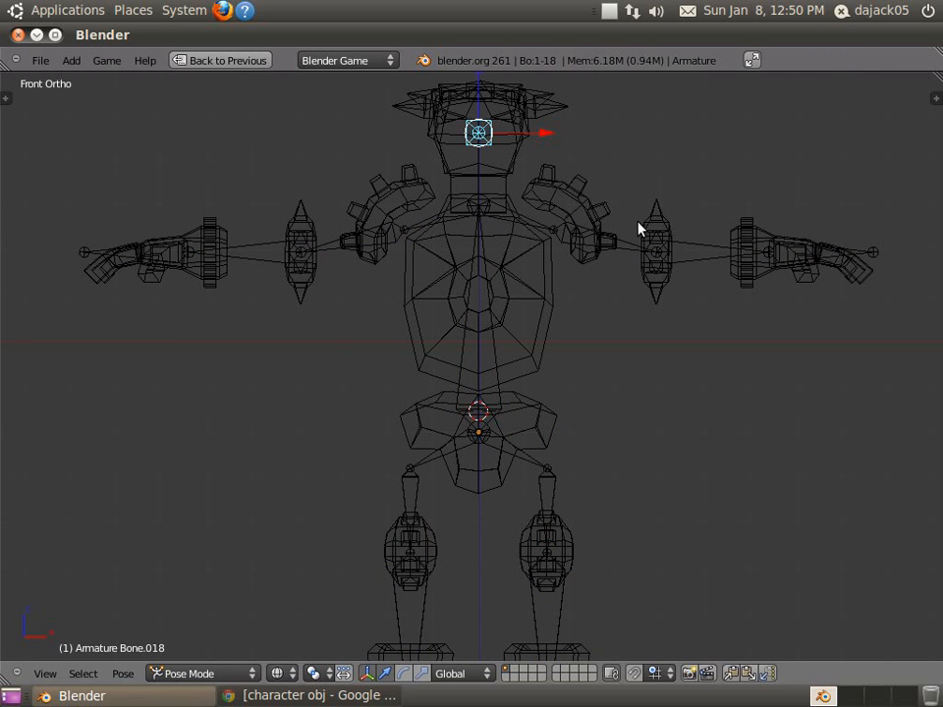
key(r)
right_click(554, 128)
key(z)
scroll(516, 141, up, 1)
key(r)
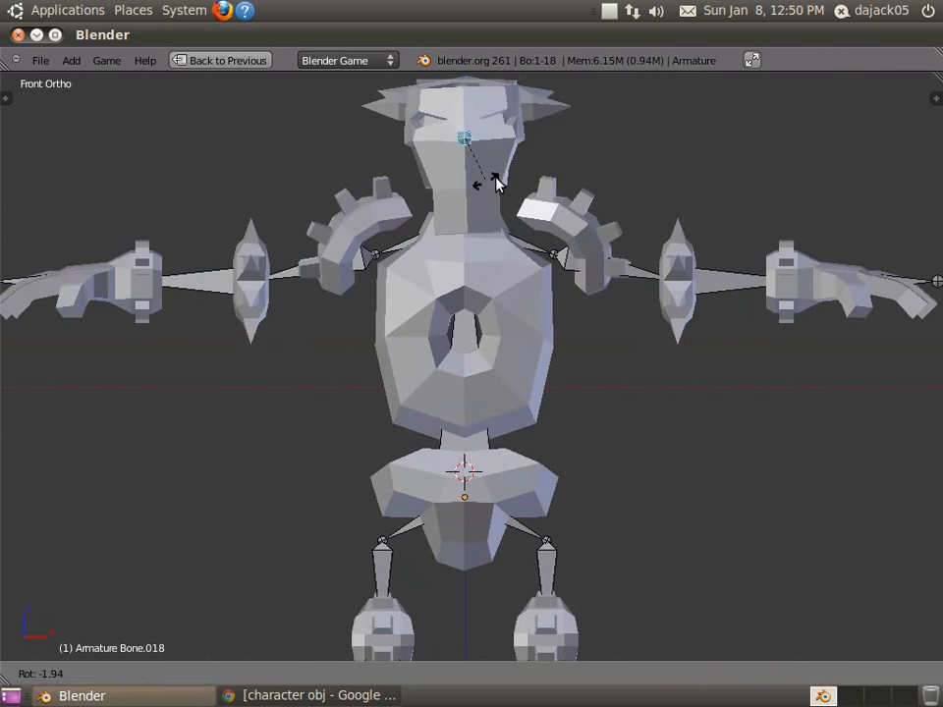
key(r)
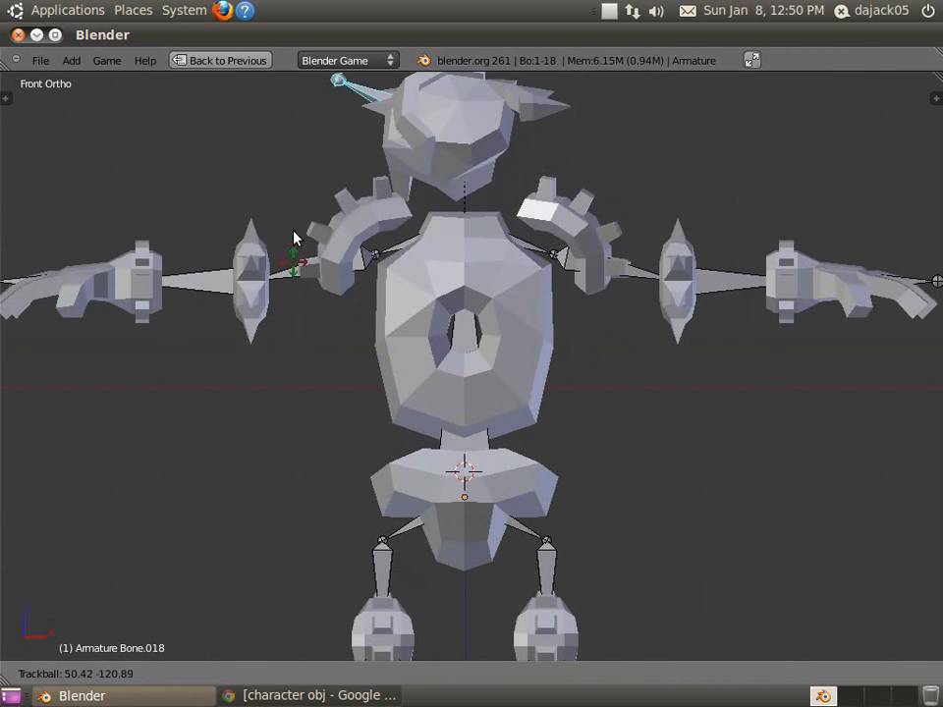
right_click(529, 233)
- Test-rotate the upper arm, forearm and hand bones of the positive X arm
right_click(659, 288)
key(r)
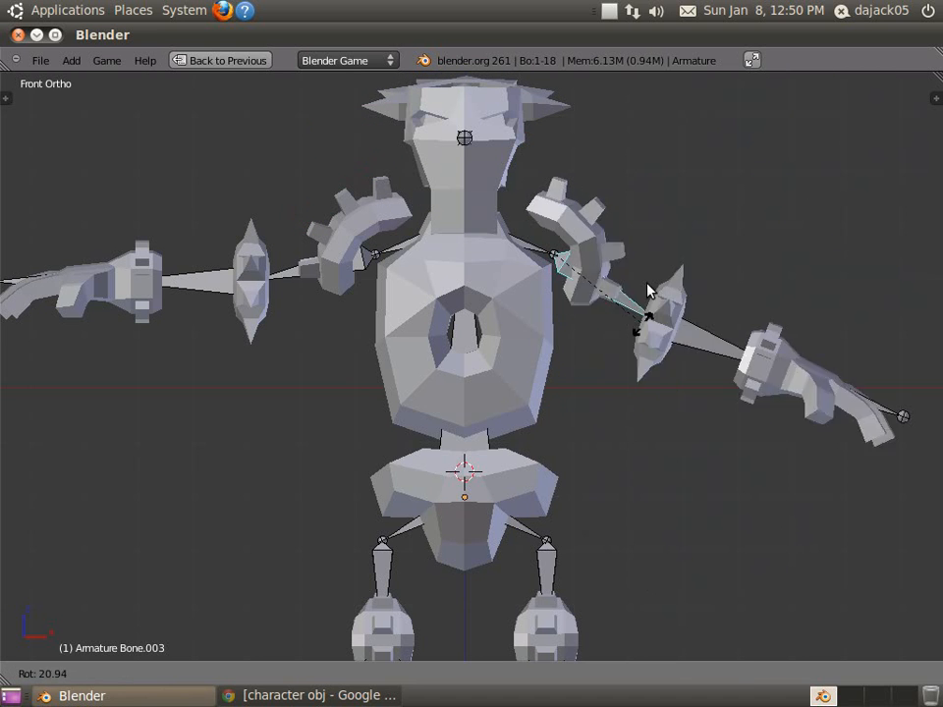
click(640, 288)
right_click(694, 275)
key(r)
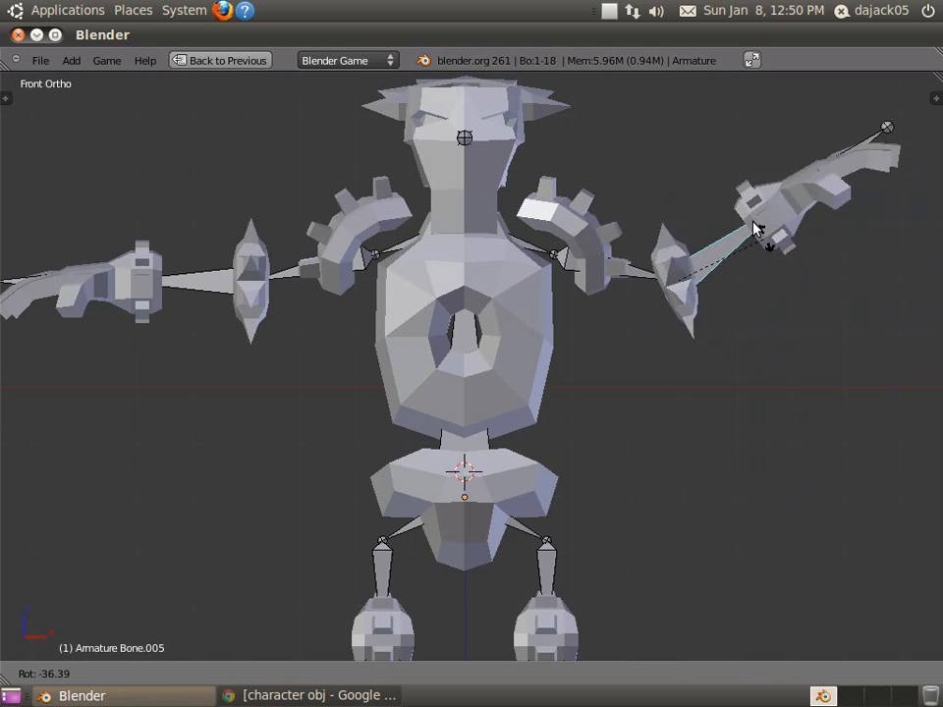
click(754, 331)
right_click(865, 277)
key(r)
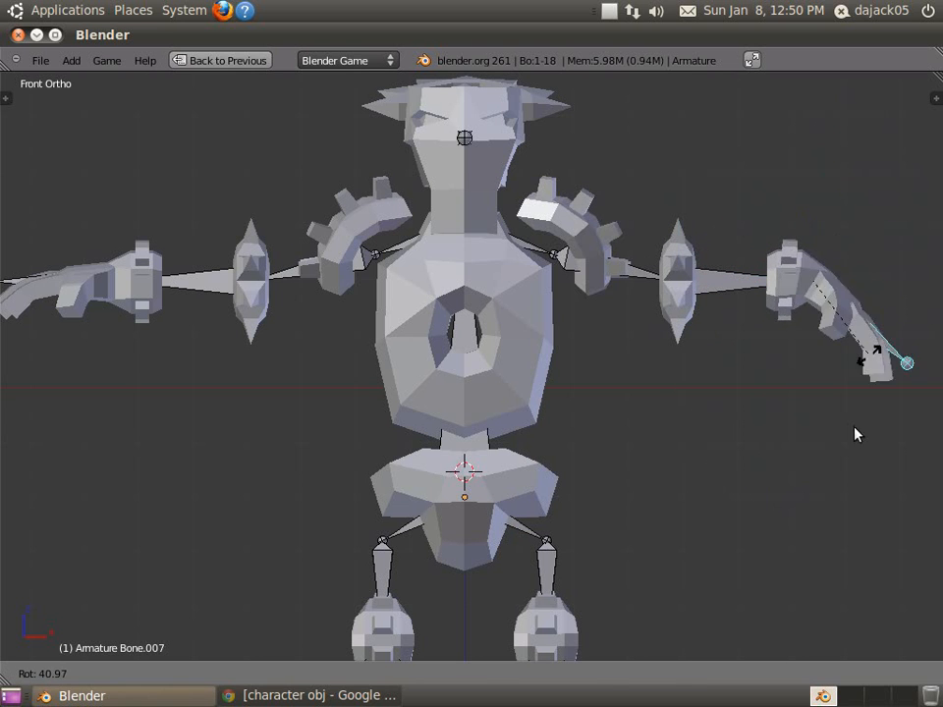
right_click(857, 336)
- Test-rotate the forearm and hand bones of the negative X arm
right_click(209, 287)
key(r)
click(200, 315)
right_click(4, 251)
right_click(41, 285)
key(r)
right_click(57, 257)
- Test-rotate the spine bone to check how the torso and arms follow it
shift+middle_drag(389, 359, 411, 269)
right_click(516, 245)
key(r)
right_click(491, 226)
right_click(483, 234)
key(r)
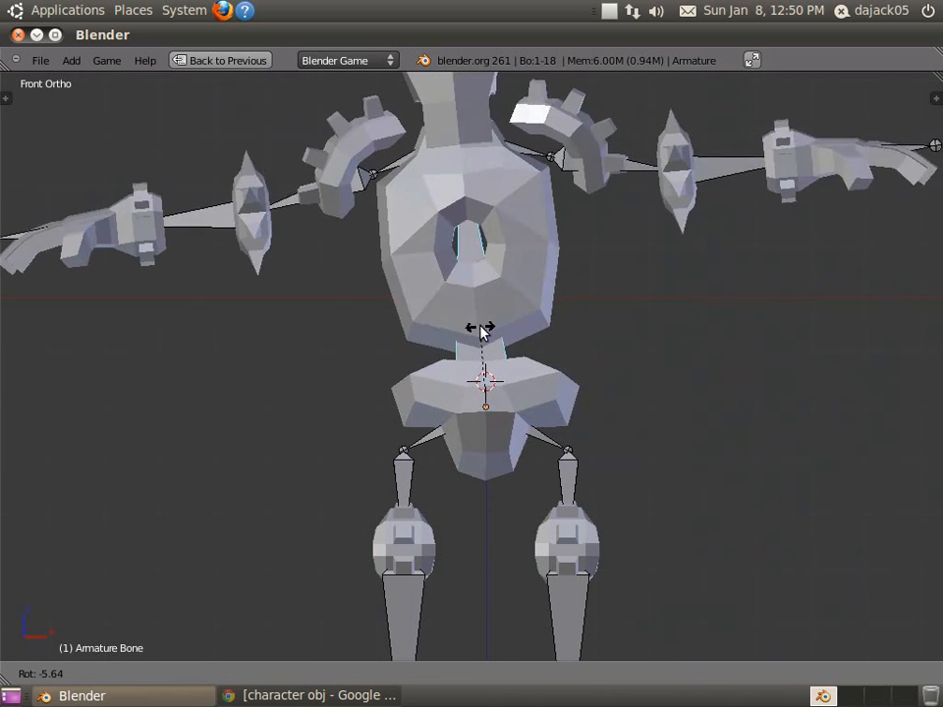
right_click(459, 275)
- Test-rotate both thigh bones freely with trackball rotation to check the leg deformation
shift+middle_drag(476, 272, 475, 355)
shift+middle_drag(484, 483, 467, 285)
right_click(547, 332)
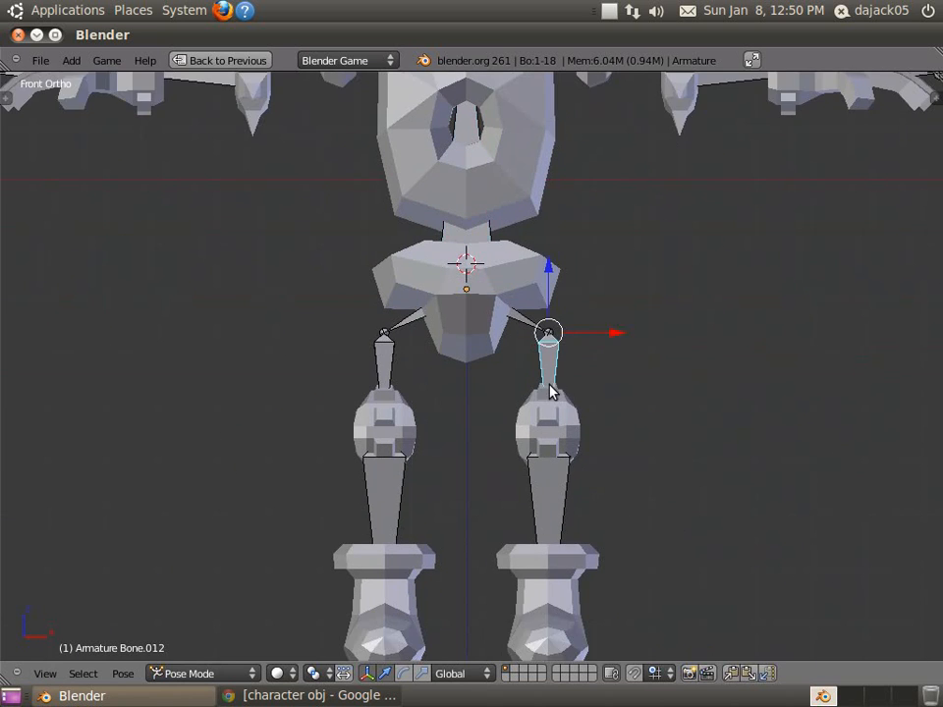
shift+middle_drag(547, 332, 547, 277)
key(r)
key(r)
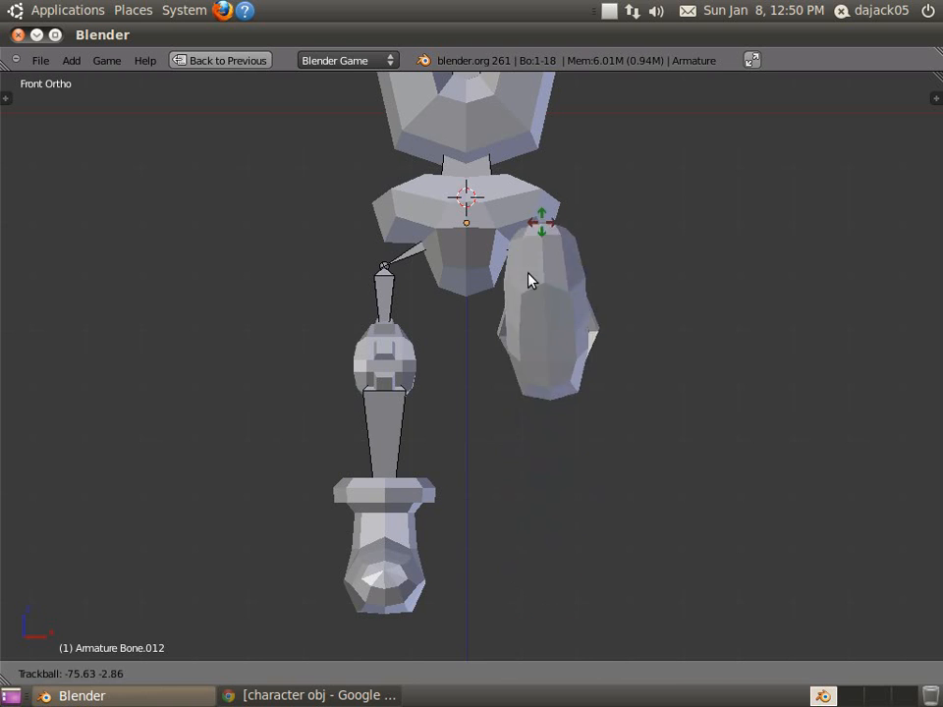
right_click(480, 404)
right_click(391, 309)
key(r)
key(r)
right_click(356, 429)
- Test-rotate both shin bones freely with trackball rotation to check the boots follow them
right_click(381, 459)
key(r)
key(r)
right_click(477, 398)
key(r)
right_click(526, 421)
right_click(531, 421)
key(r)
key(r)
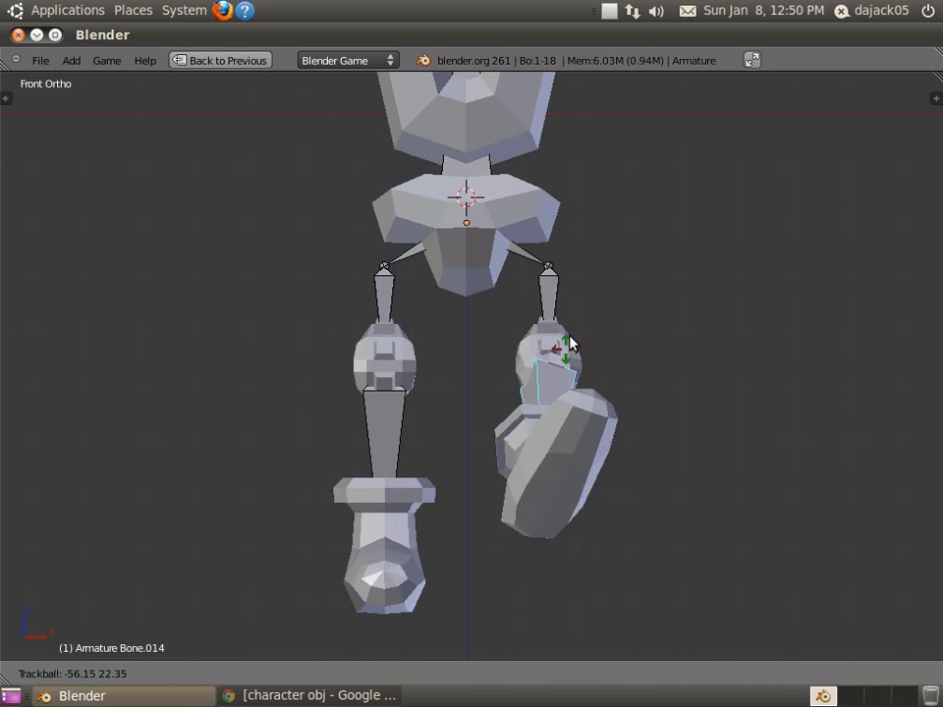
right_click(527, 205)
- View the whole character from behind and test-rotate the negative X forearm bone
scroll(486, 322, down, 3)
key(Tab)
middle_drag(424, 337, 501, 374)
right_click(631, 225)
key(r)
right_click(621, 285)
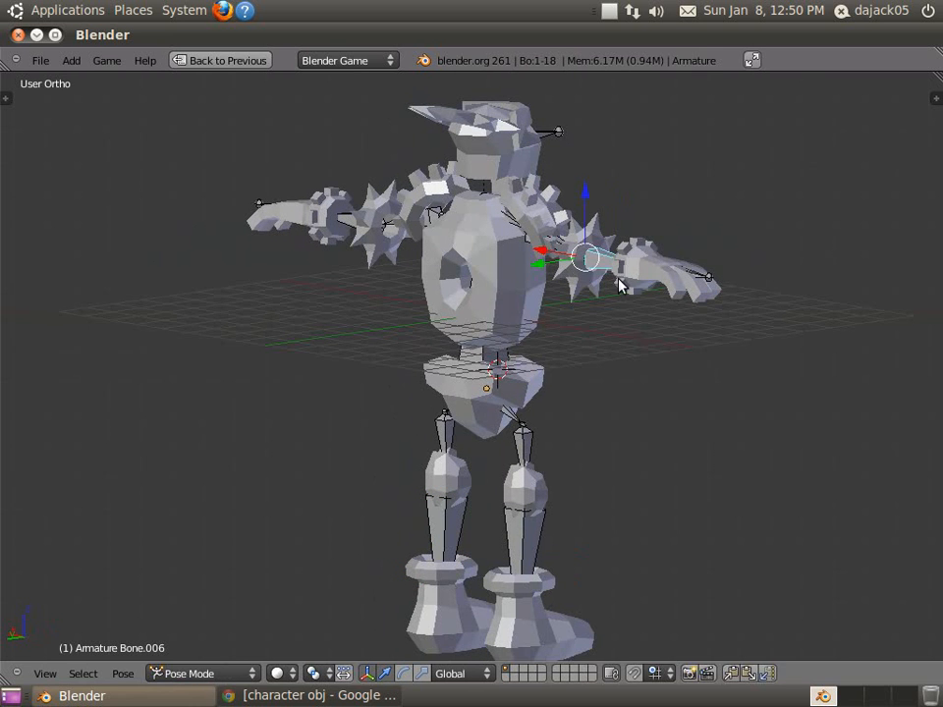
- Bend the negative X forearm bone at the elbow to check how the wrist and hand follow it
key(r)
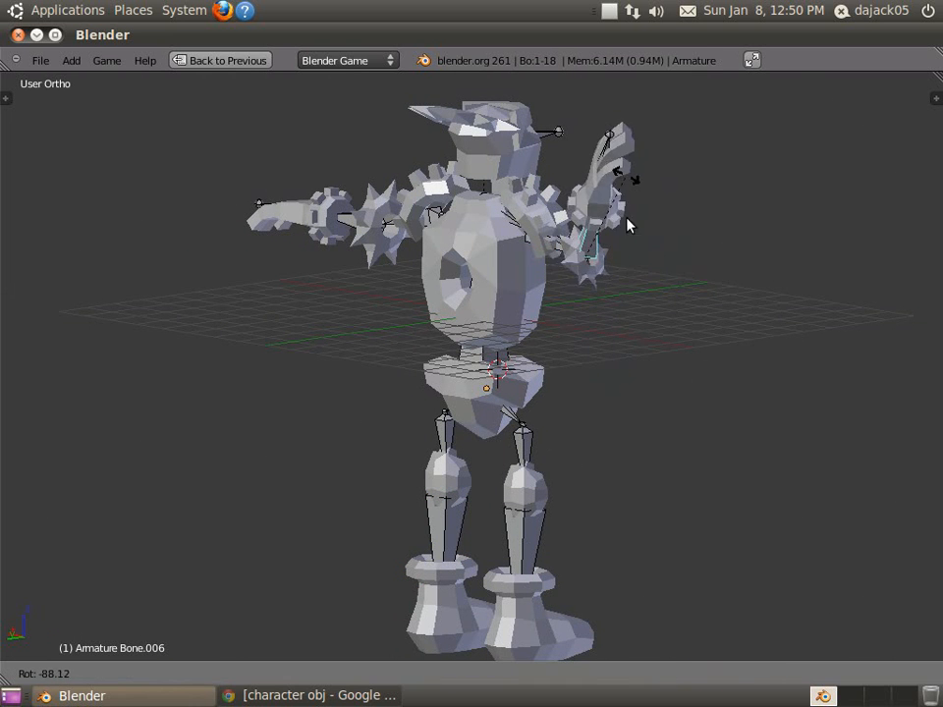
right_click(625, 306)
middle_drag(489, 399, 463, 391)
- Save the rigged character over the existing Player-mesh.blend in the GAME/Blends folder
key(Tab)
key(Tab)
key(ctrl+s)
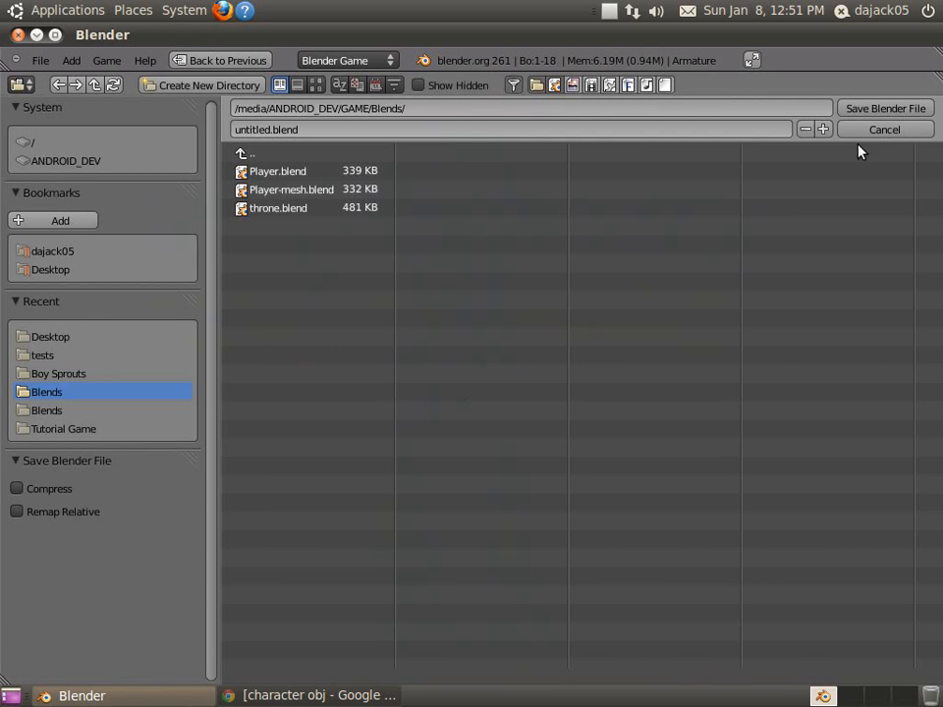
click(273, 193)
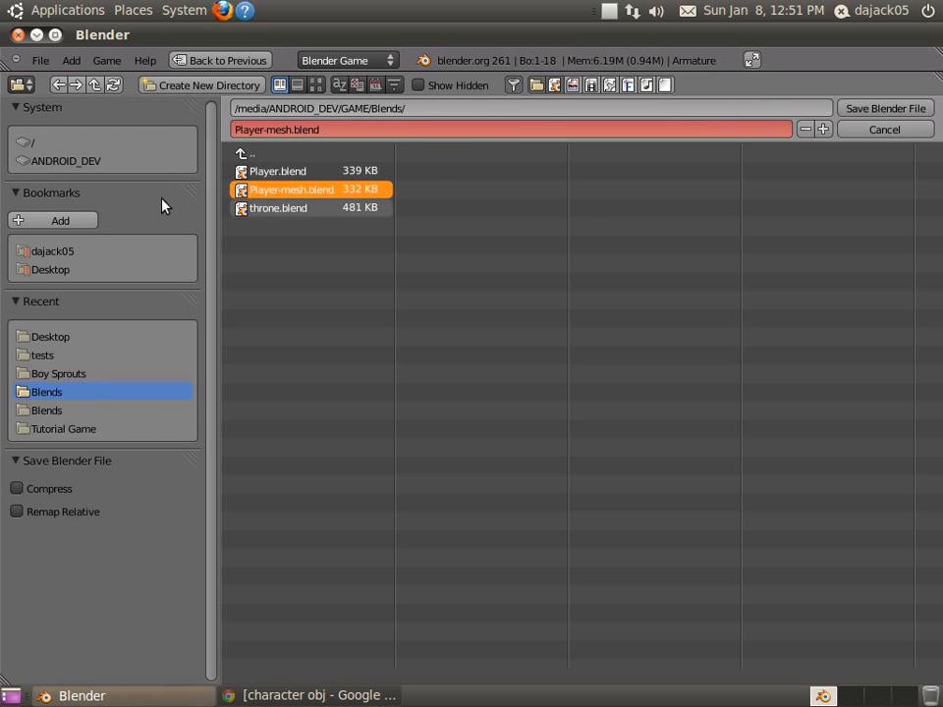
click(890, 110)
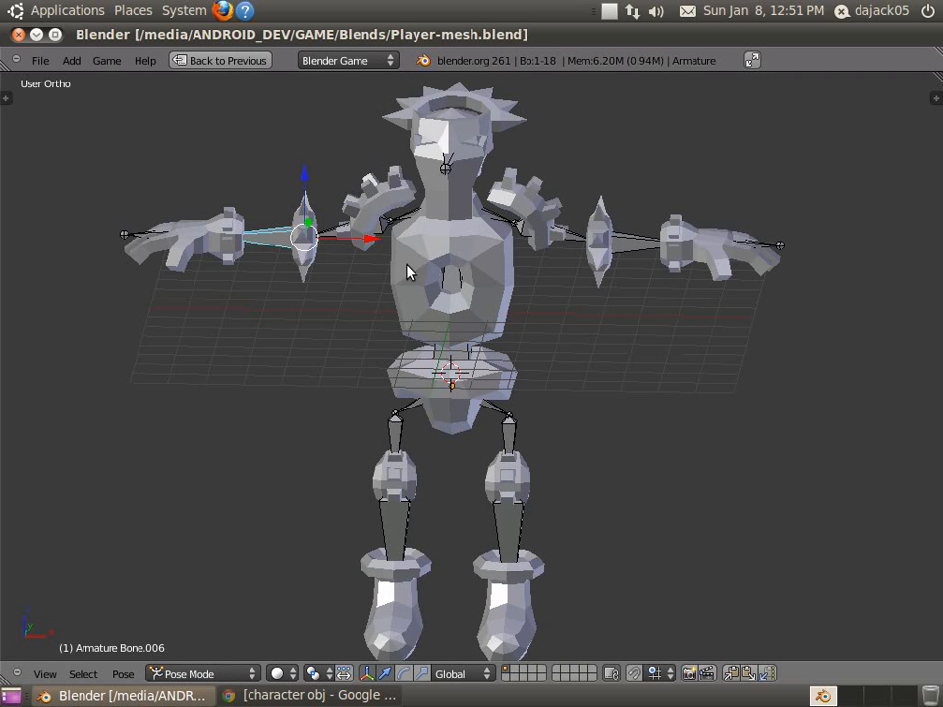
- Return the armature from Pose Mode to Object Mode and save over Player-mesh.blend again
key(Tab)
key(Tab)
key(ctrl+Tab)
key(ctrl+s)
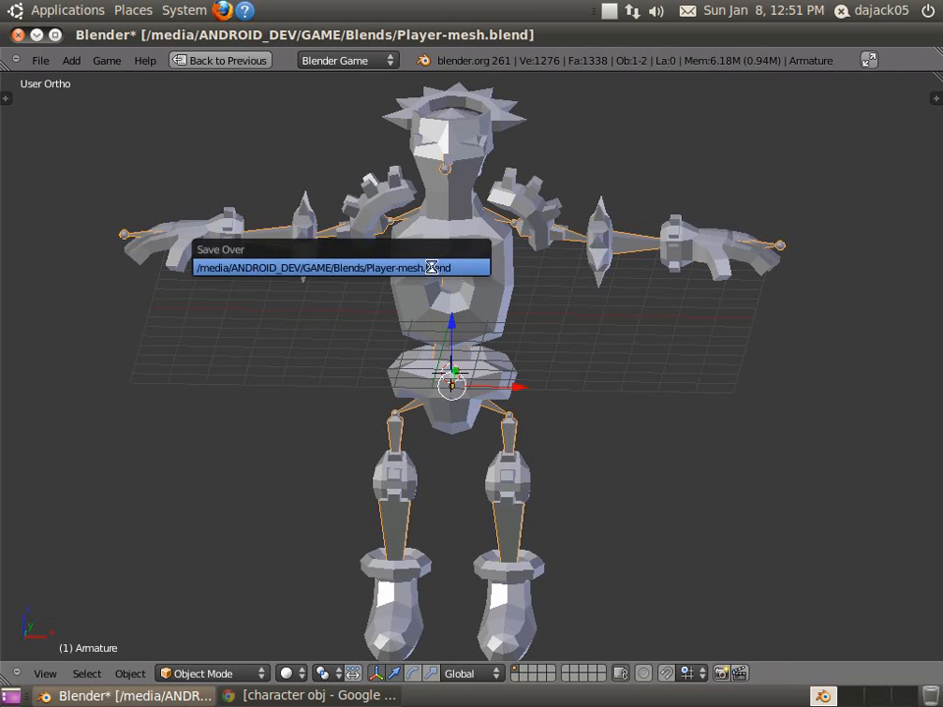